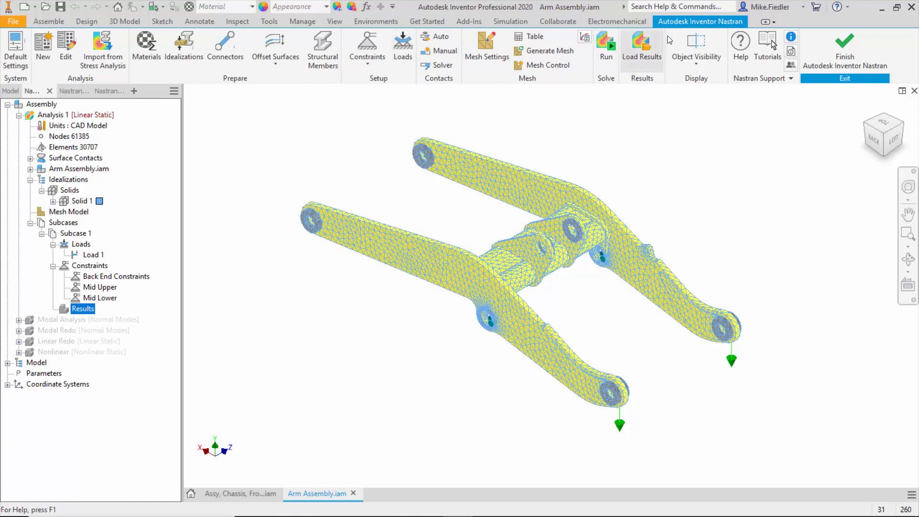
click(378, 22)
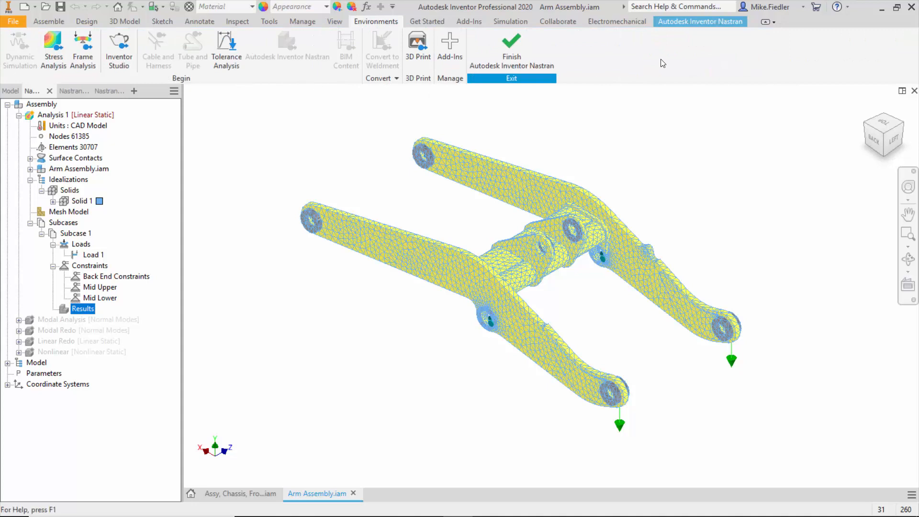
click(694, 22)
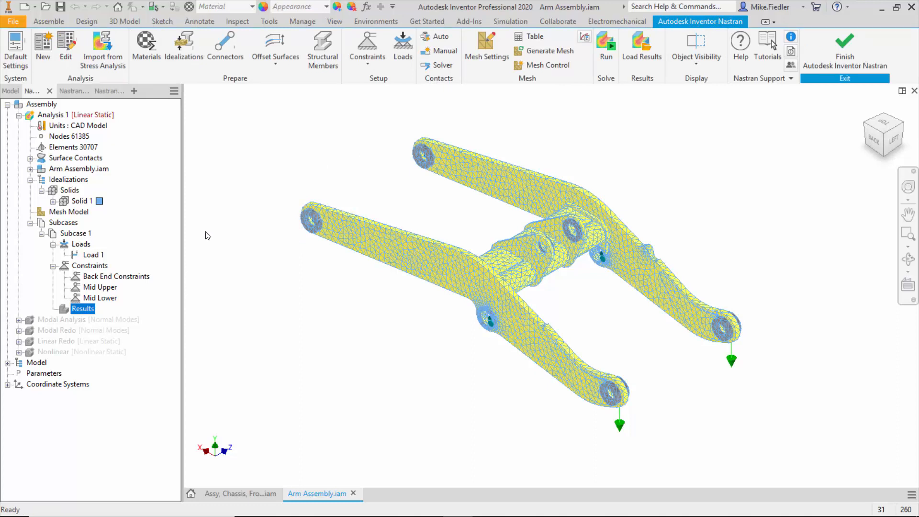
Replace the Copper material of the Solid 1 idealization with Steel ASTM A36 from the Autodesk Material Library
click(53, 201)
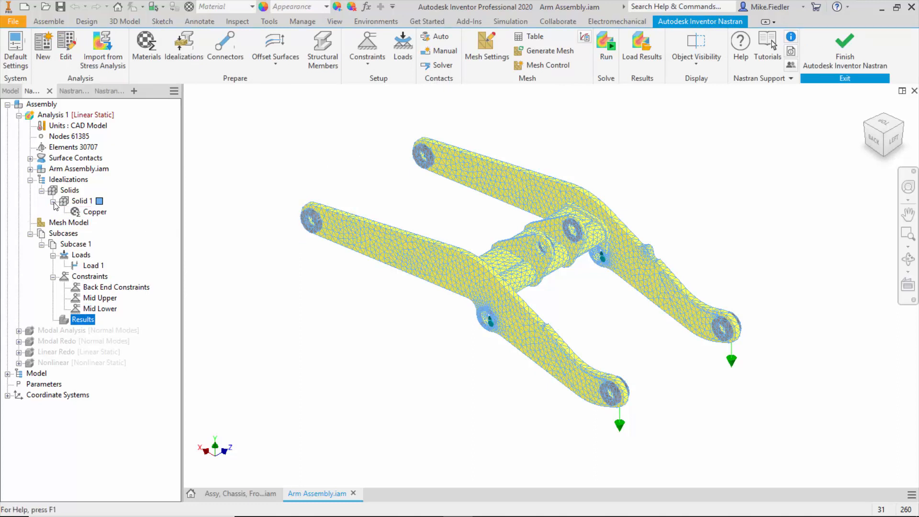
right_click(89, 215)
click(127, 221)
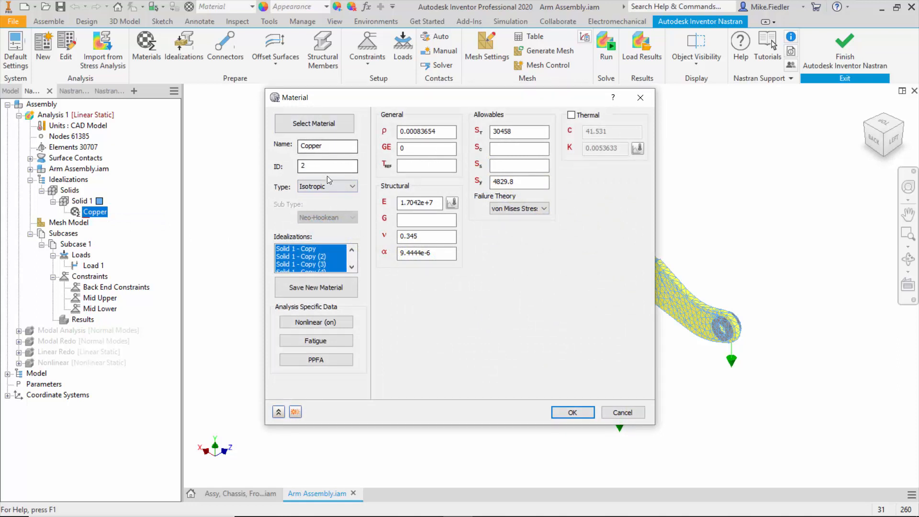
click(322, 125)
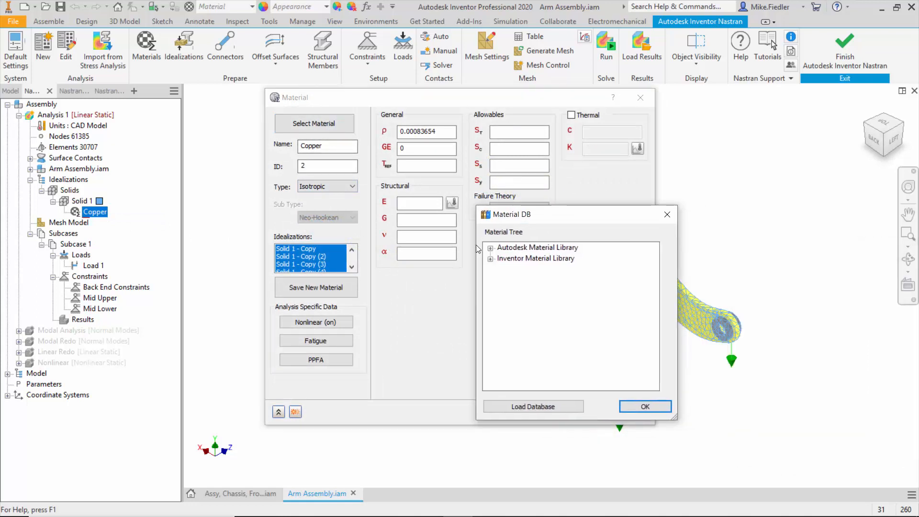
click(493, 252)
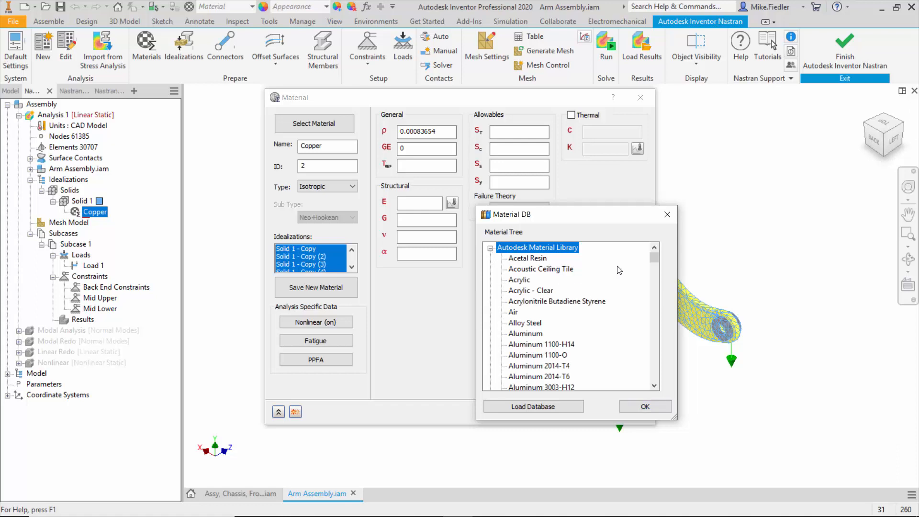
drag(654, 257, 604, 345)
scroll(552, 315, up, 2)
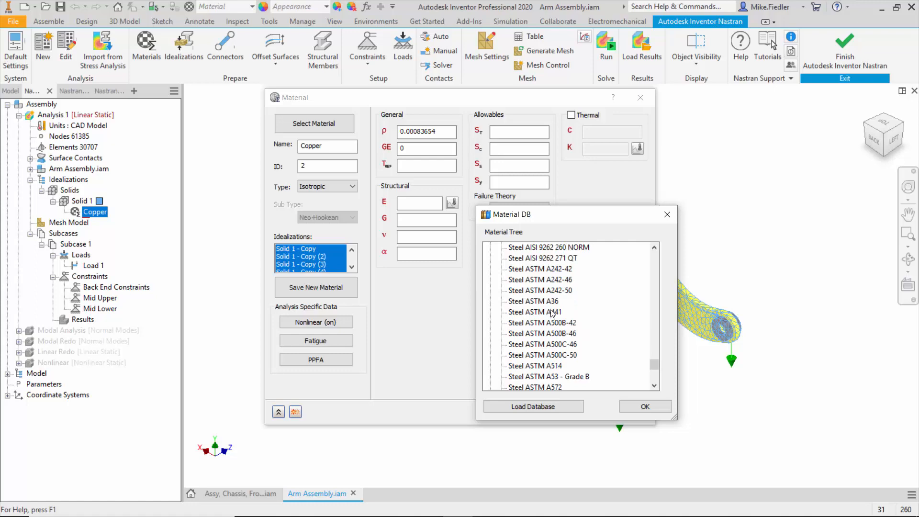
click(535, 301)
click(644, 406)
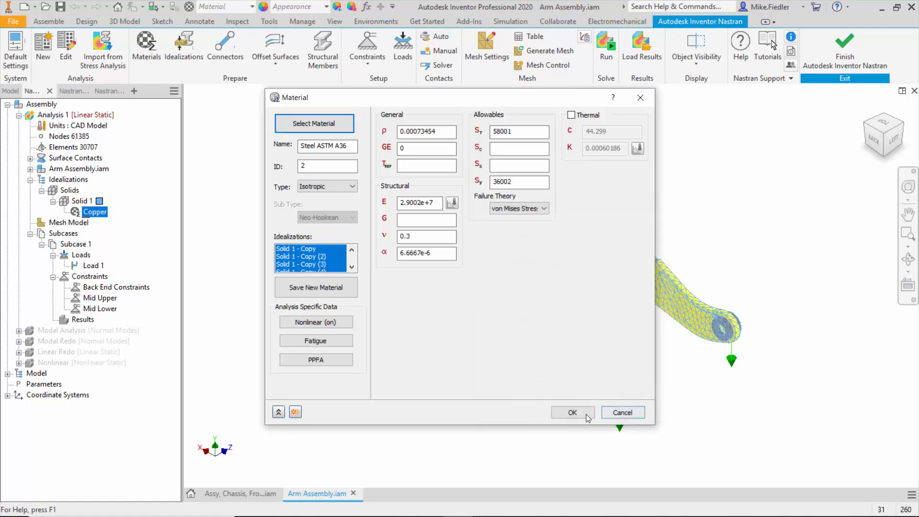
click(587, 416)
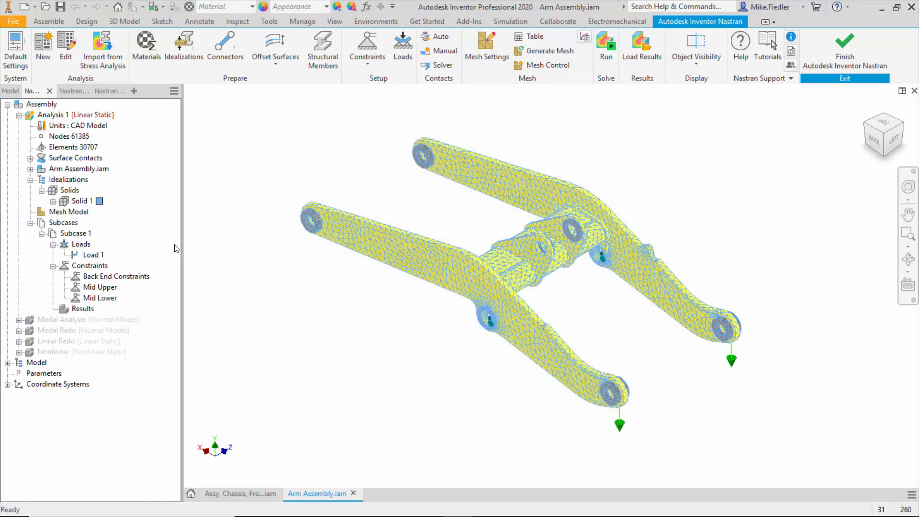
Review the pin type, selected faces and fixed directions of the Back End Constraints
right_click(106, 279)
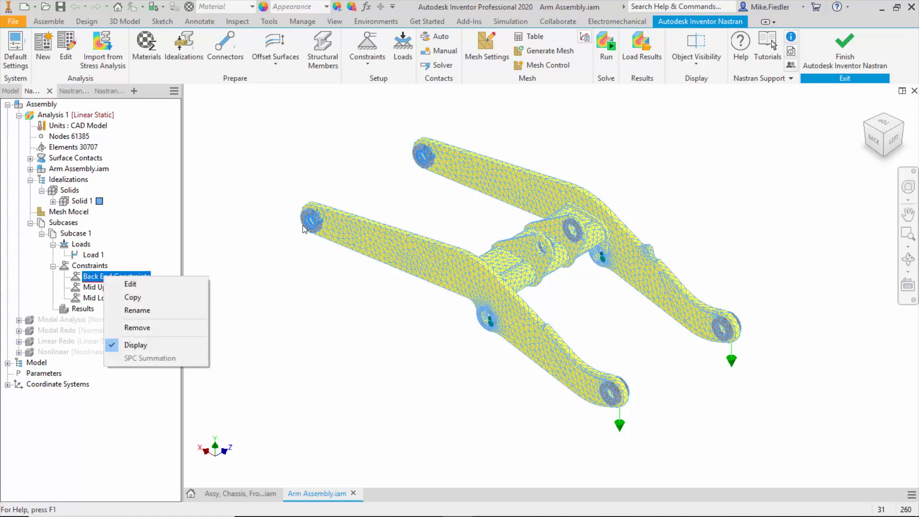
click(177, 284)
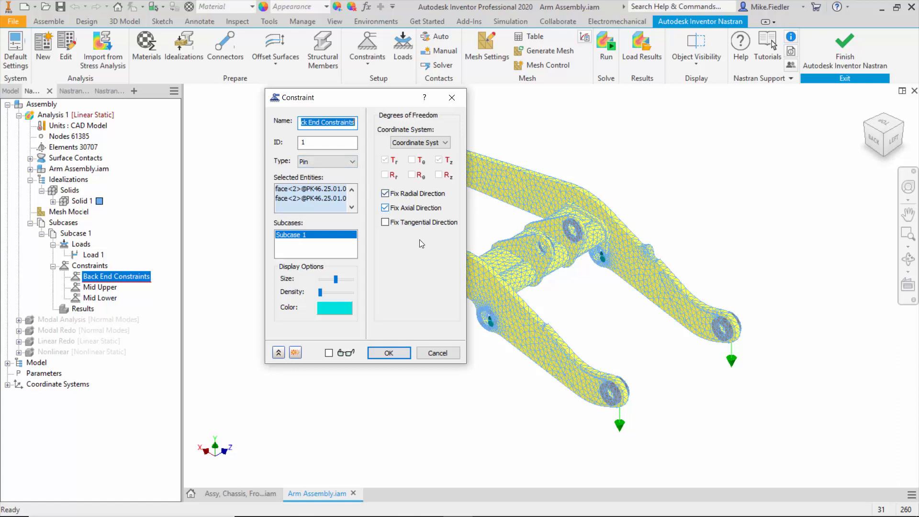
click(389, 354)
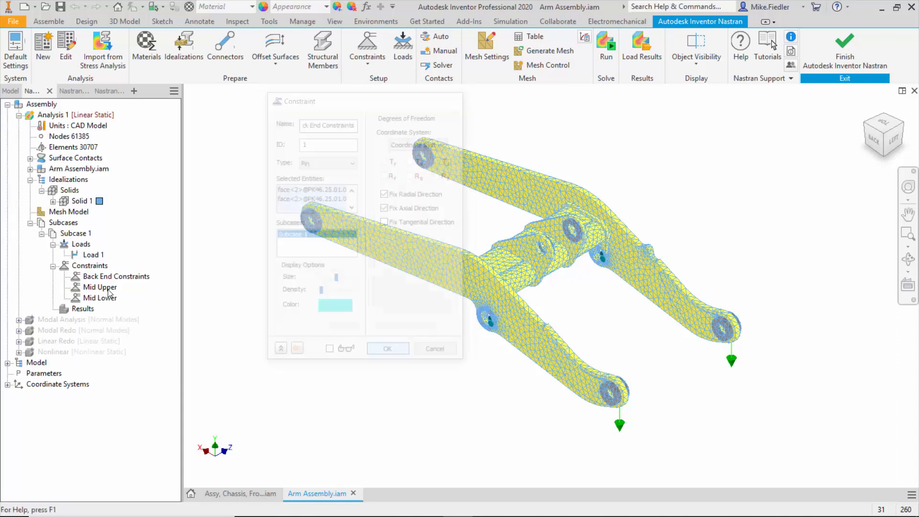
Inspect where the Mid Upper and Mid Lower constraints act, and review the Mid Lower pin settings
click(103, 287)
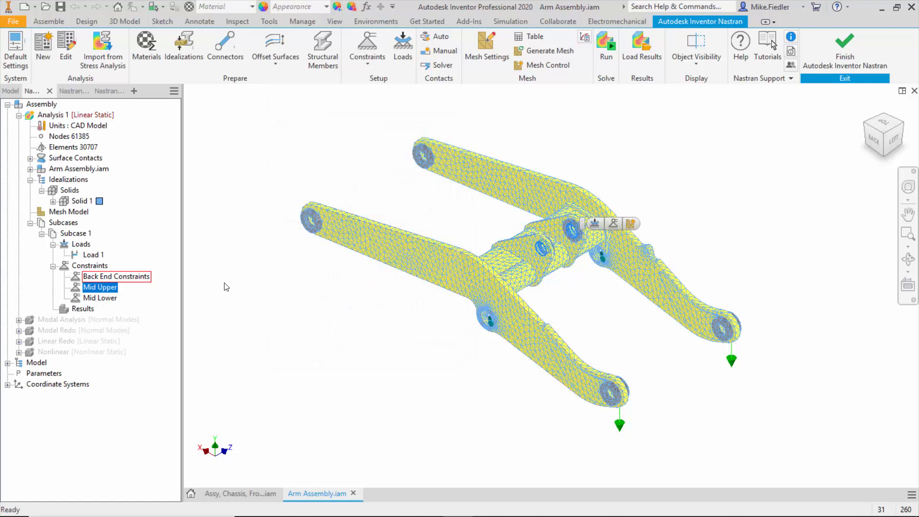
click(106, 299)
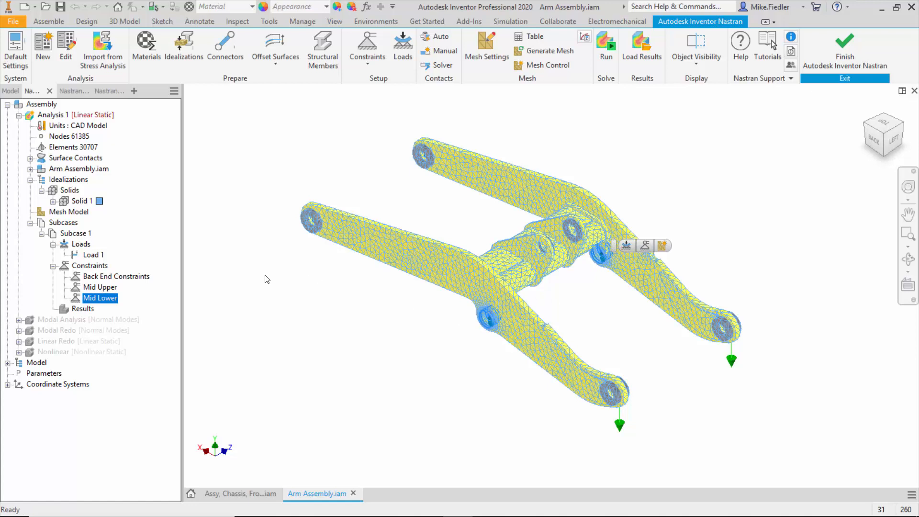
right_click(108, 297)
click(125, 305)
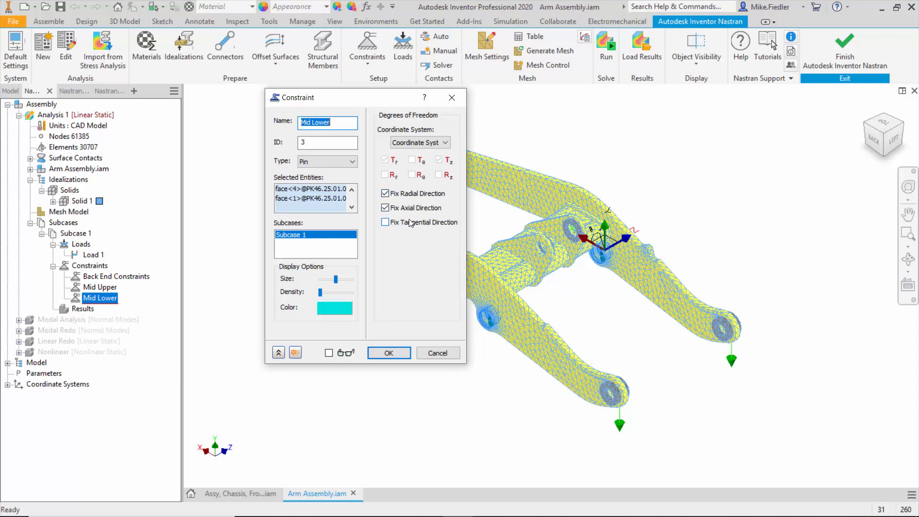
click(438, 353)
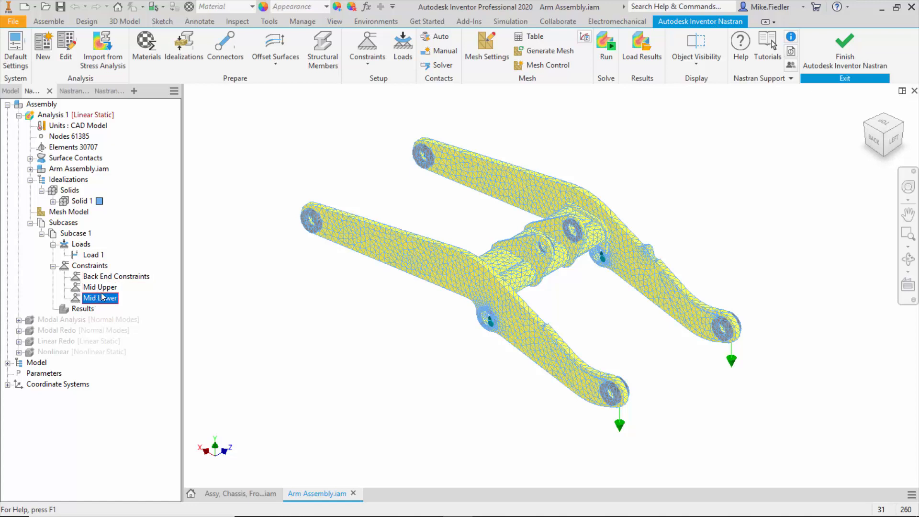
Enable Project Midside Nodes in the advanced mesh settings and regenerate the mesh
mouse_move(97, 261)
click(486, 57)
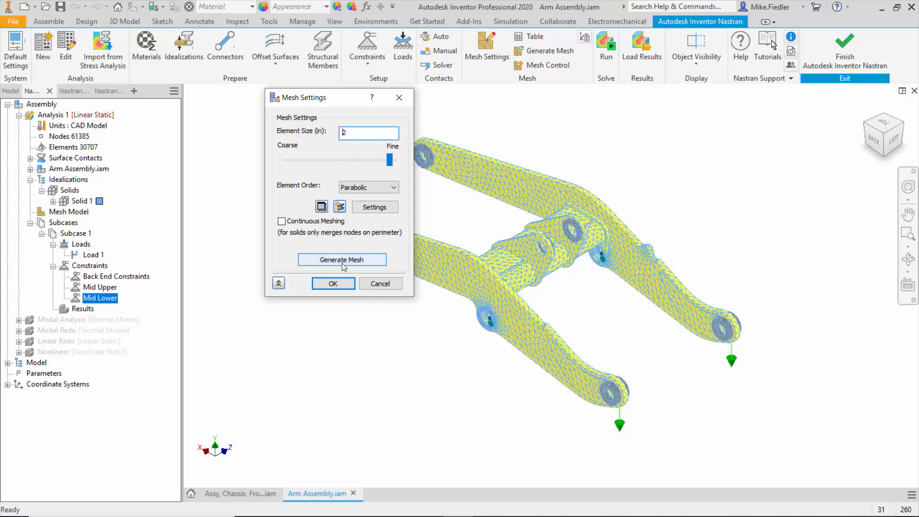
click(380, 207)
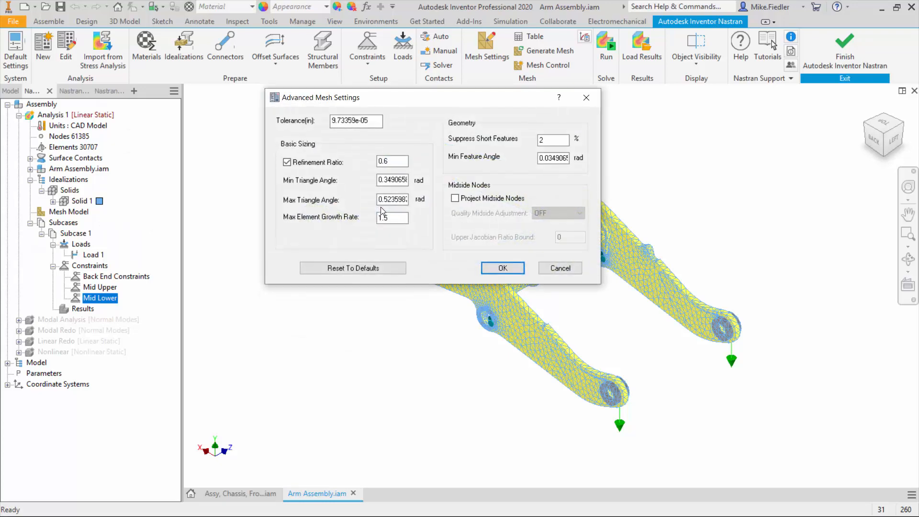
click(467, 198)
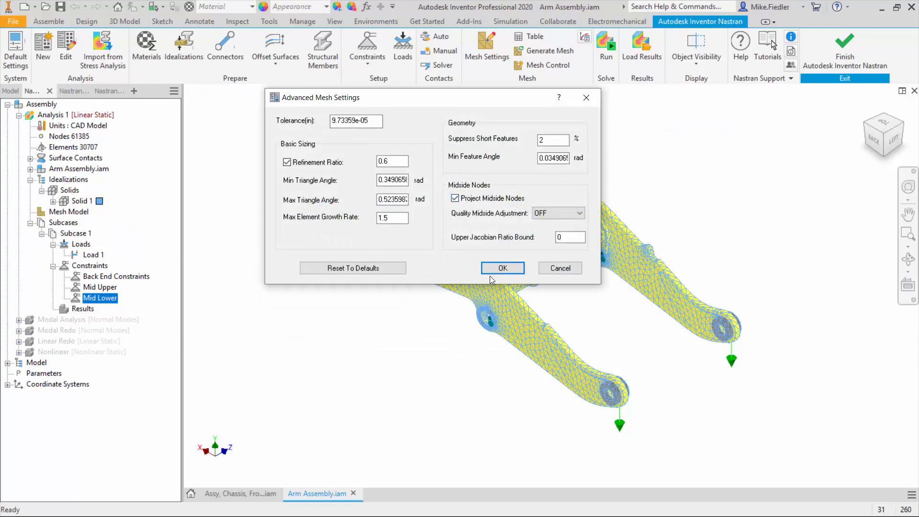
click(500, 269)
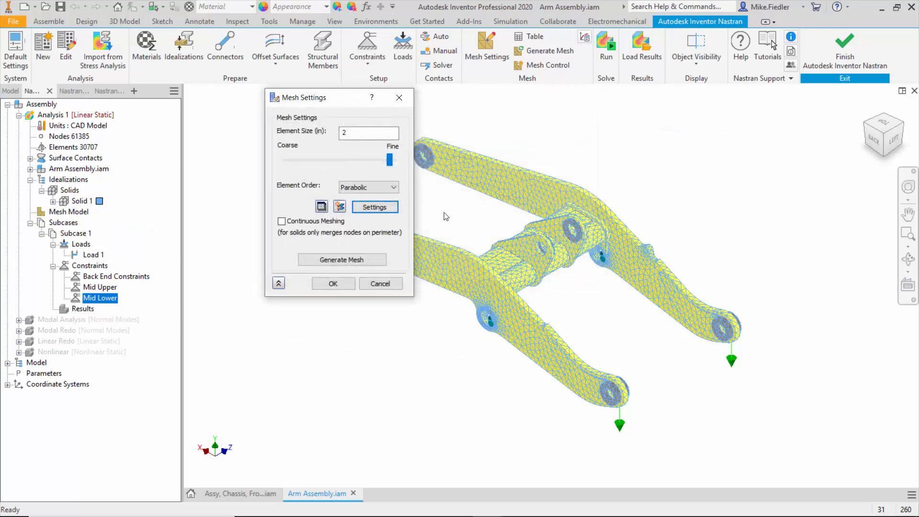
click(348, 264)
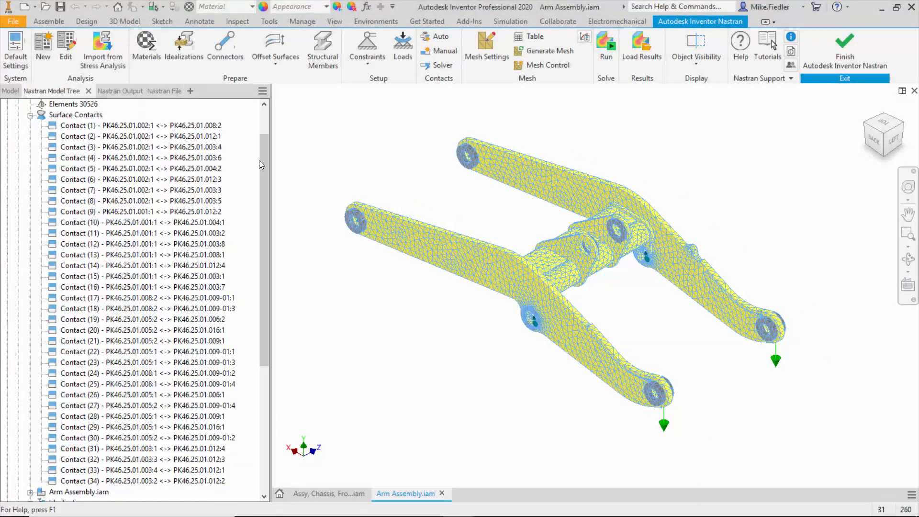
Examine the generated surface contacts and review the contact type and master and slave faces of Contact (1)
mouse_move(268, 154)
mouse_down()
mouse_move(263, 259)
mouse_move(265, 137)
mouse_up()
click(206, 159)
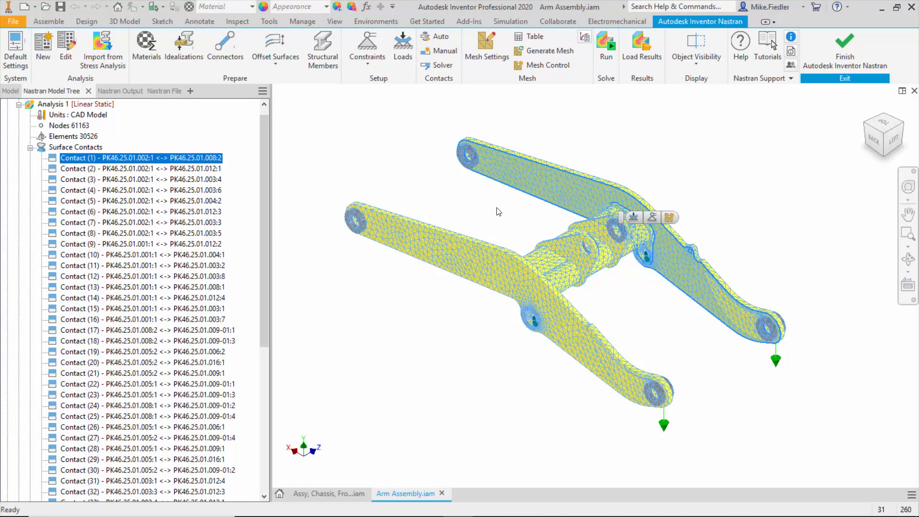
right_click(88, 158)
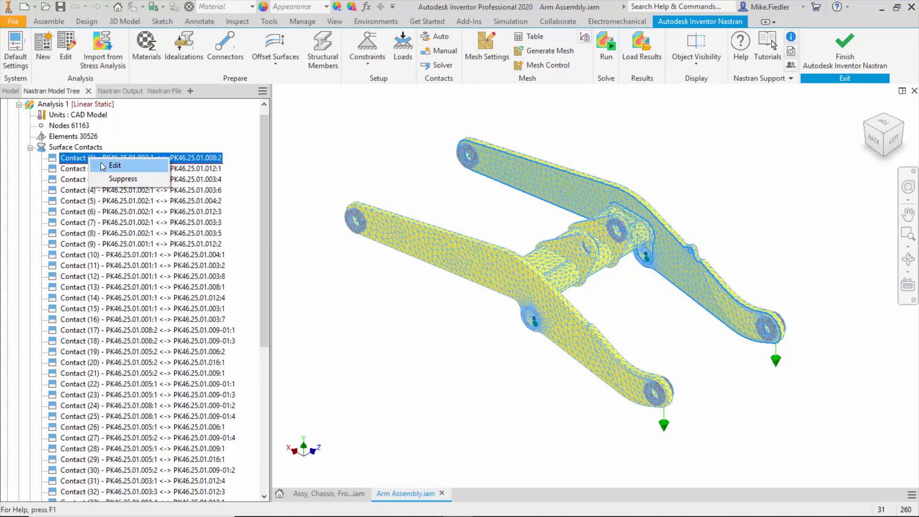
click(103, 164)
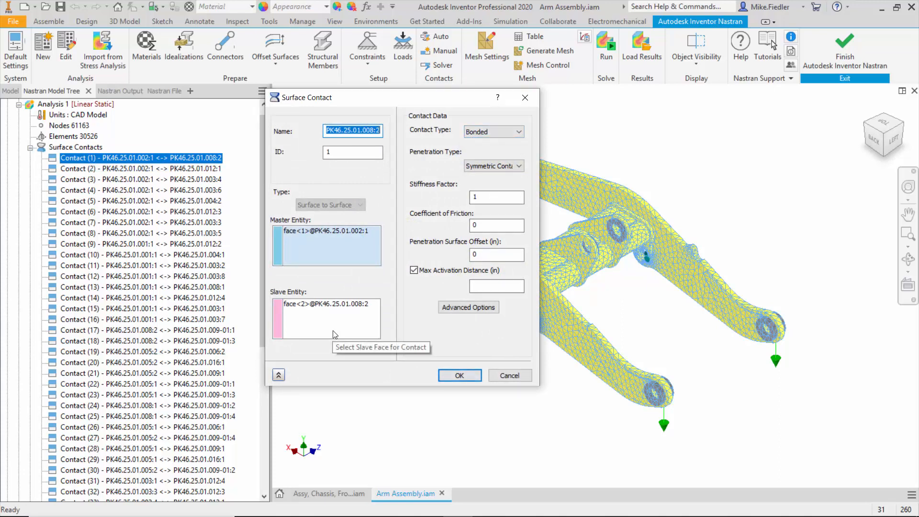
click(508, 375)
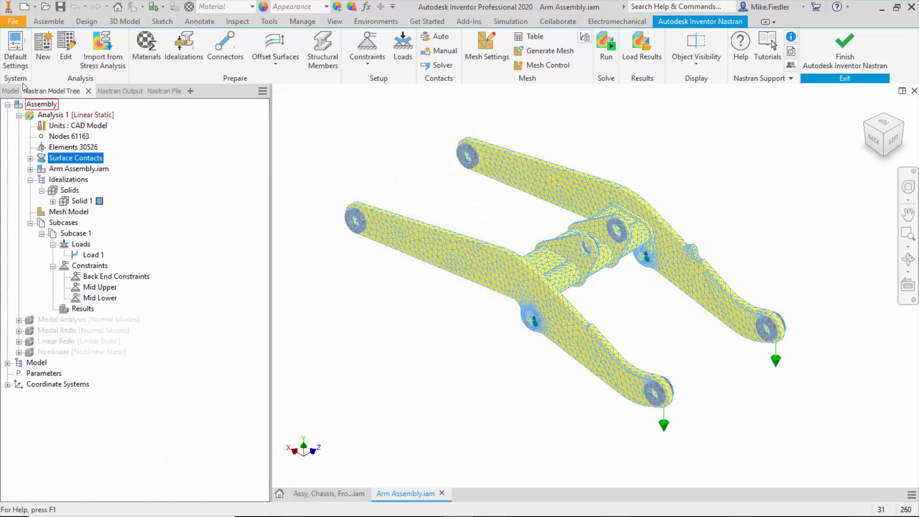
Review the output controls and the contact type and tolerance options of Analysis 1
click(65, 52)
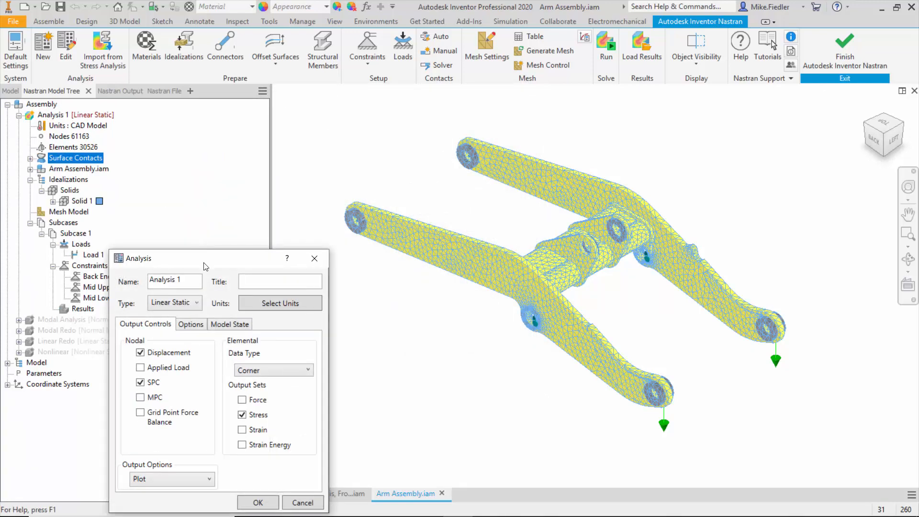
drag(204, 262, 259, 139)
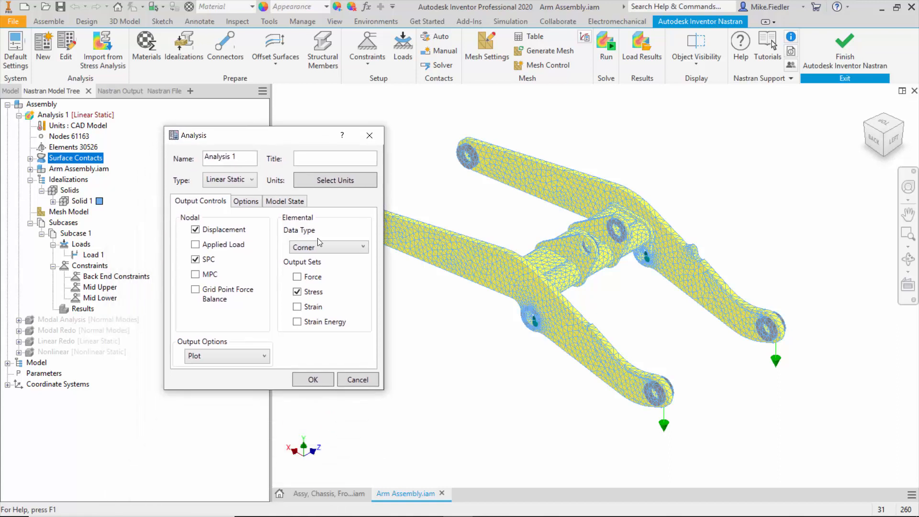
click(254, 203)
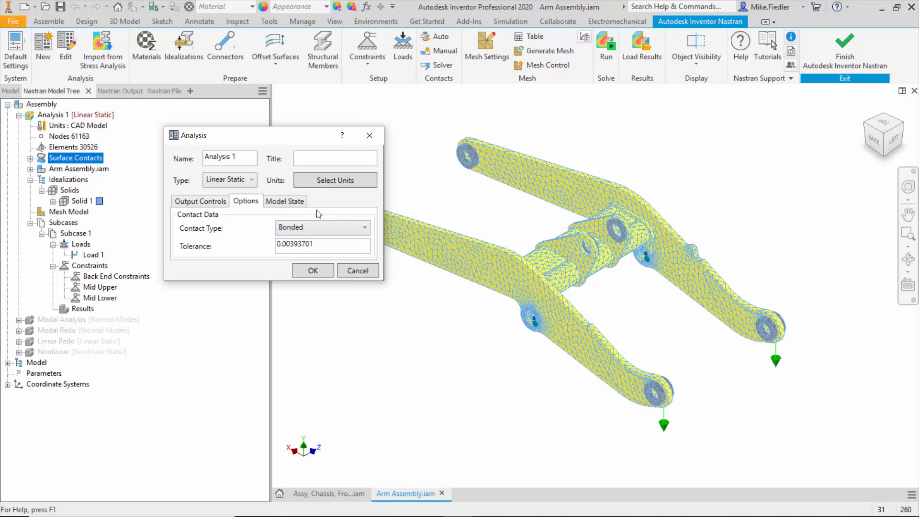
click(349, 270)
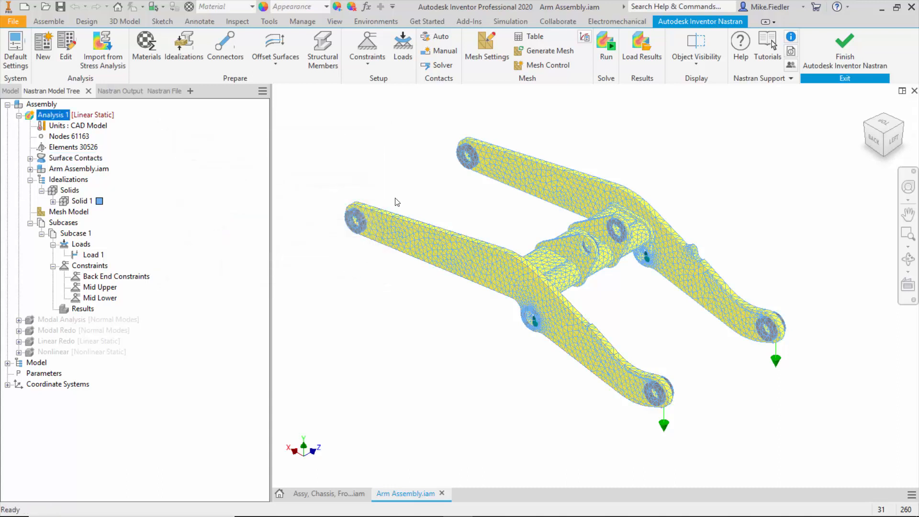
Run the Analysis 1 linear static solution and dismiss the solver notification
click(607, 53)
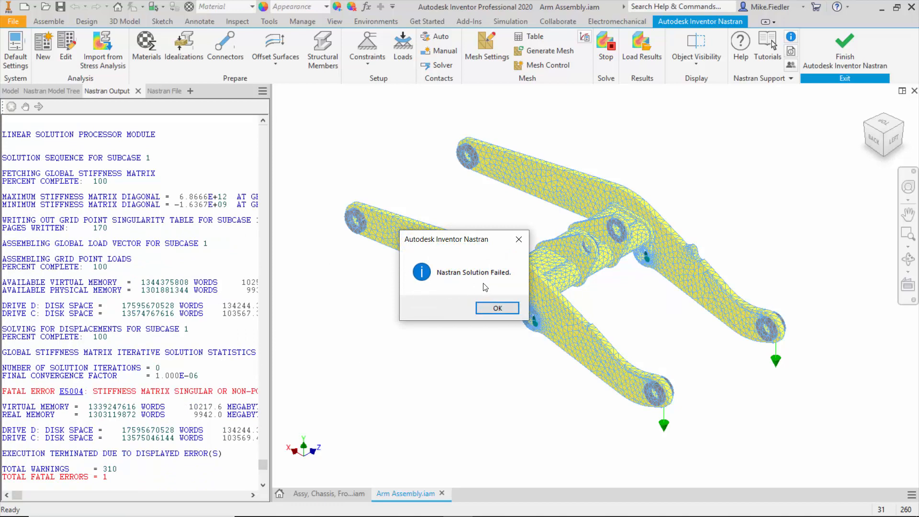
click(497, 307)
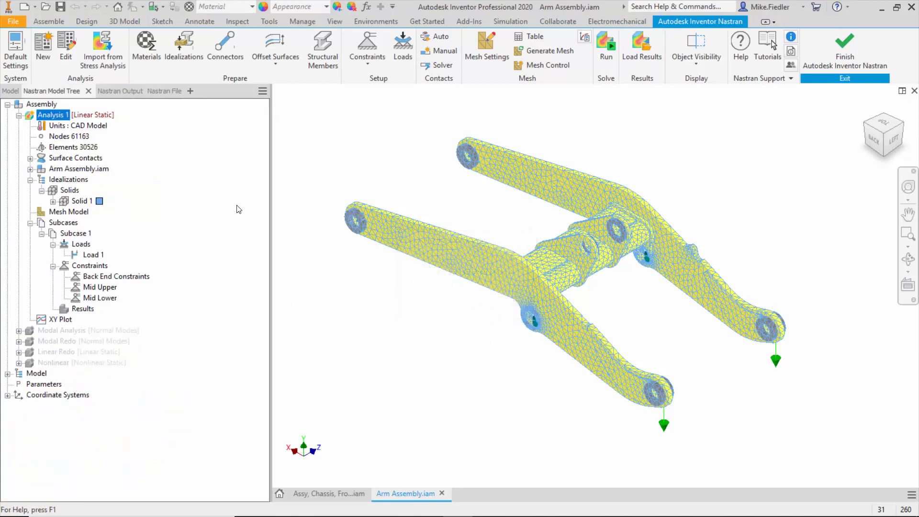
Examine the Nastran solver output for warnings and fatal errors, from its end back to its beginning
click(130, 91)
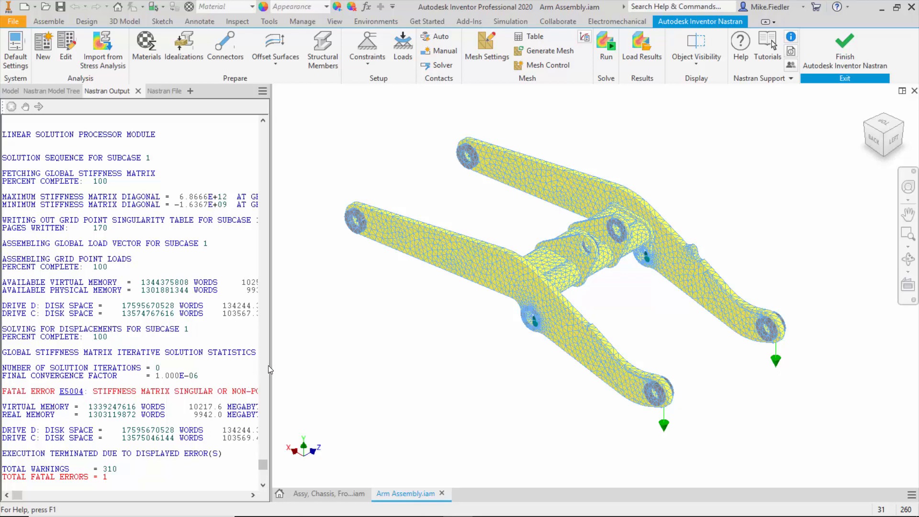
drag(269, 365, 356, 360)
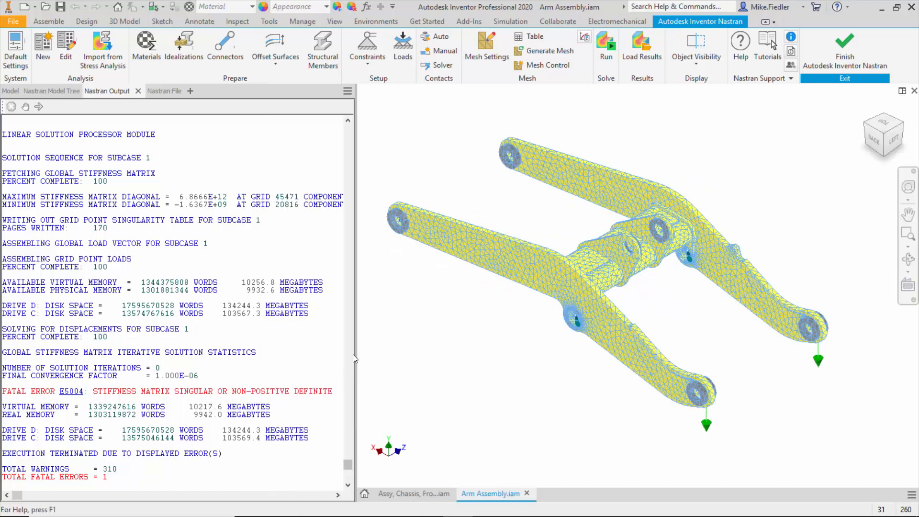
drag(354, 352, 226, 356)
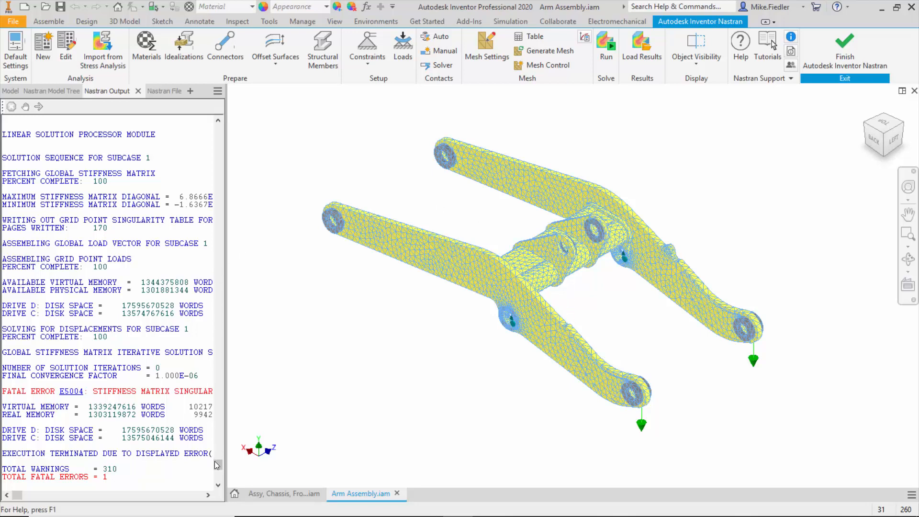
drag(218, 467, 262, 127)
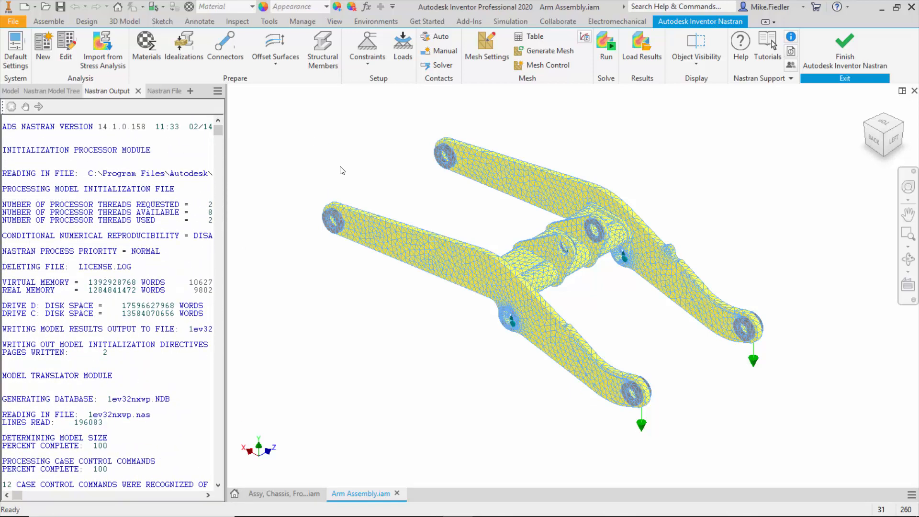
Return to the Nastran model tree and activate the Modal Analysis study in place of Analysis 1
click(61, 91)
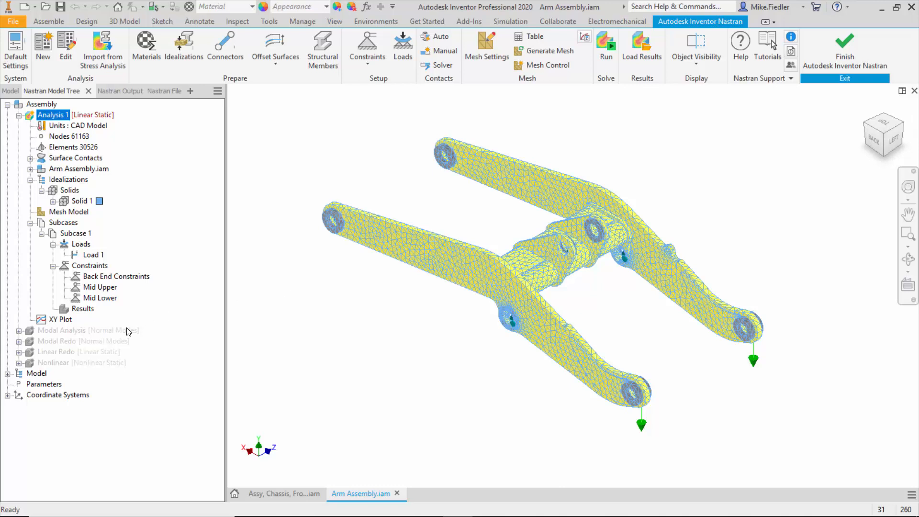
right_click(64, 331)
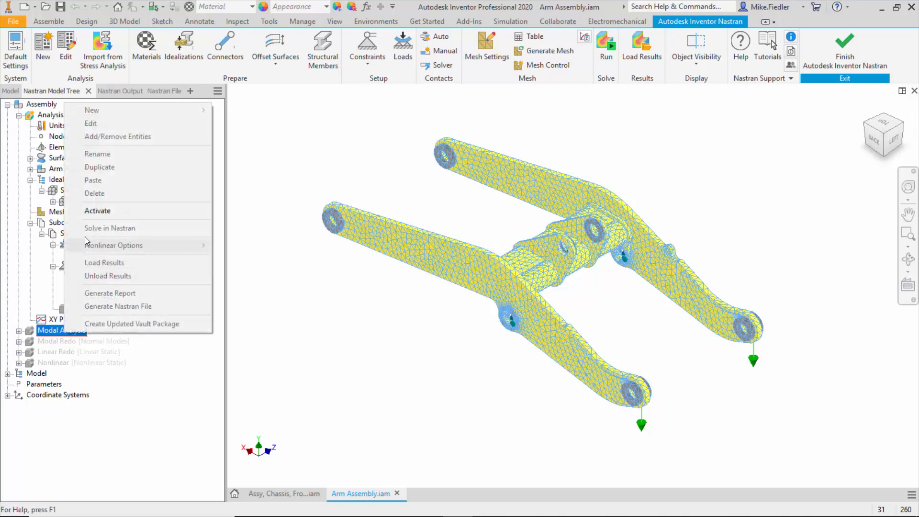
click(54, 117)
right_click(54, 116)
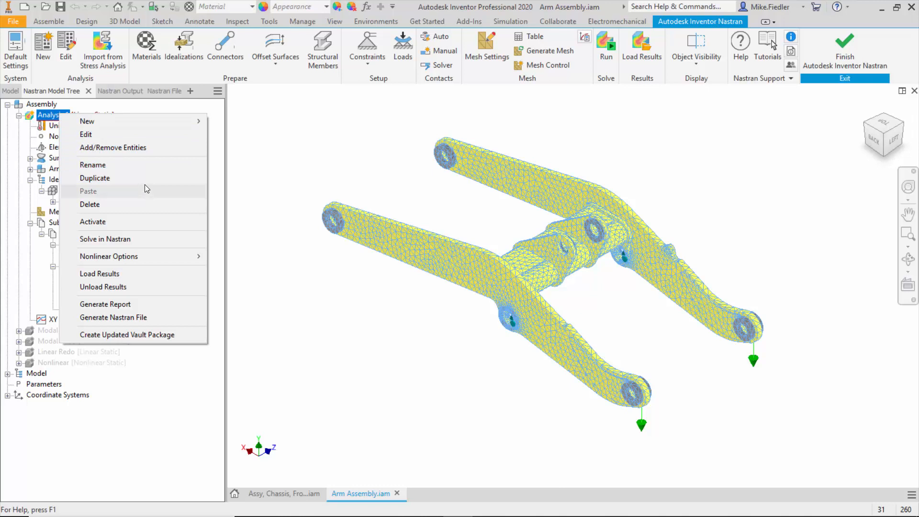
click(270, 275)
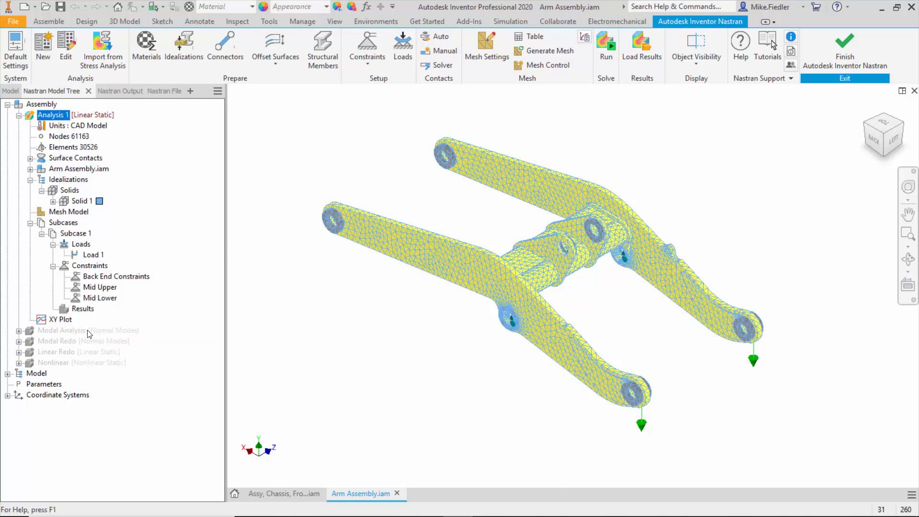
right_click(71, 330)
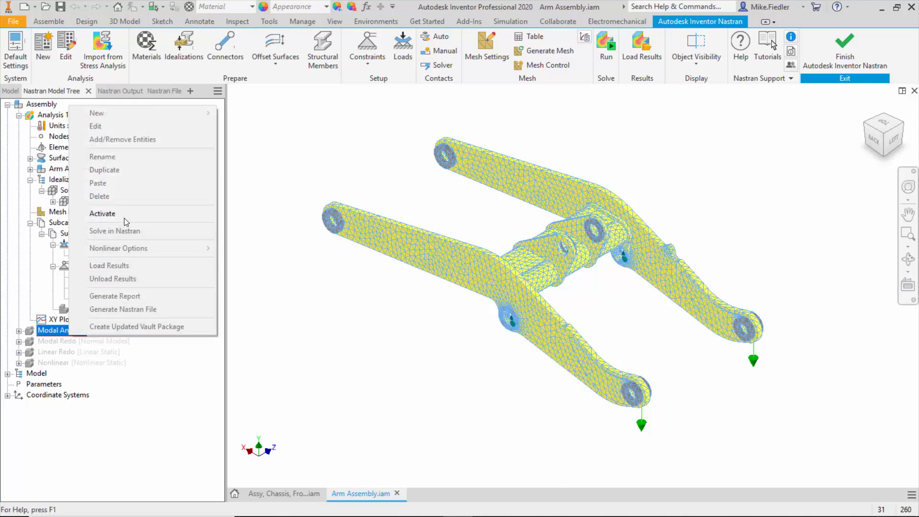
click(102, 214)
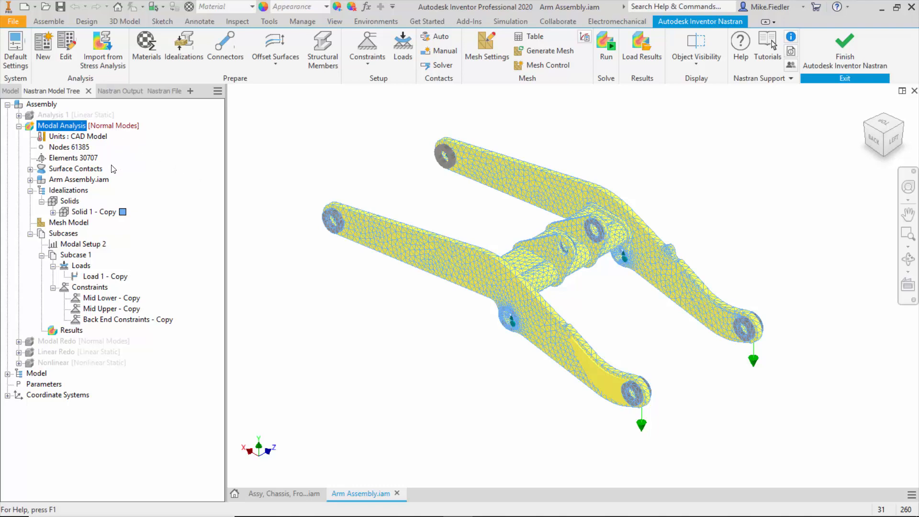
Review the settings and available analysis types of the Modal Analysis study, keeping Normal Modes as its type
double_click(126, 128)
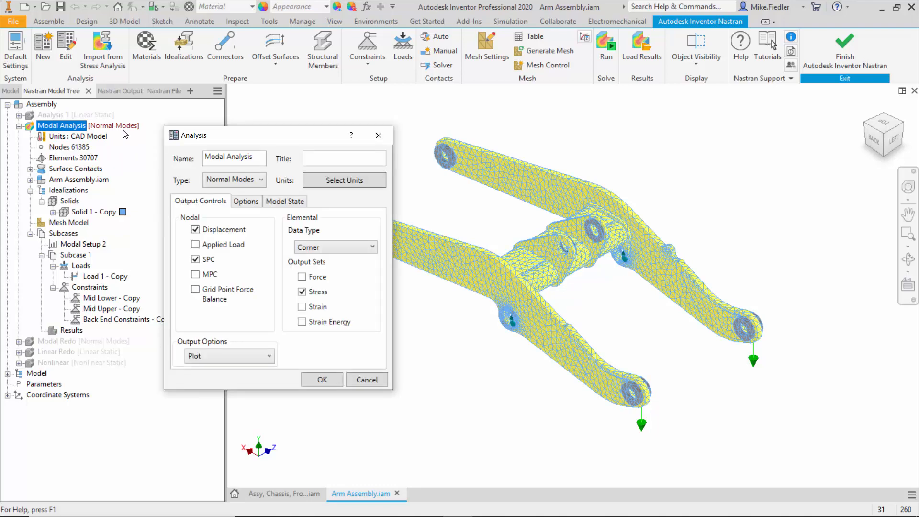
click(234, 181)
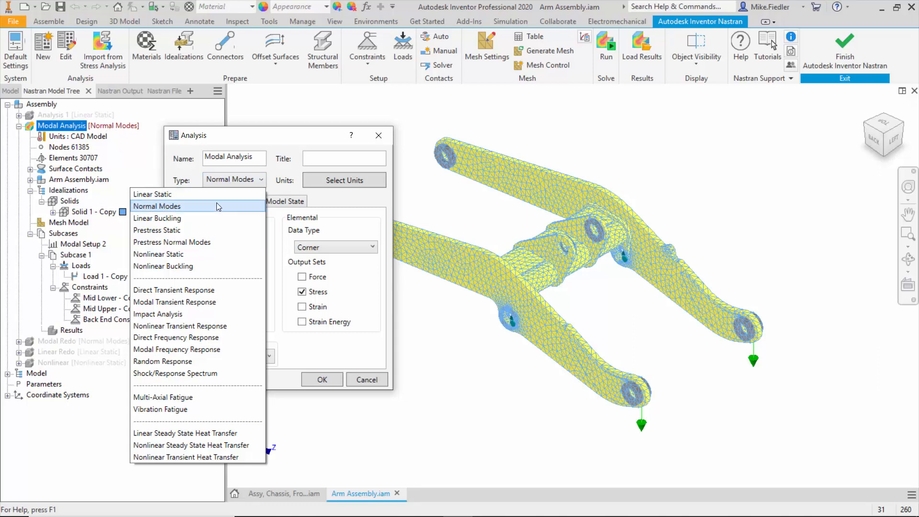
click(363, 382)
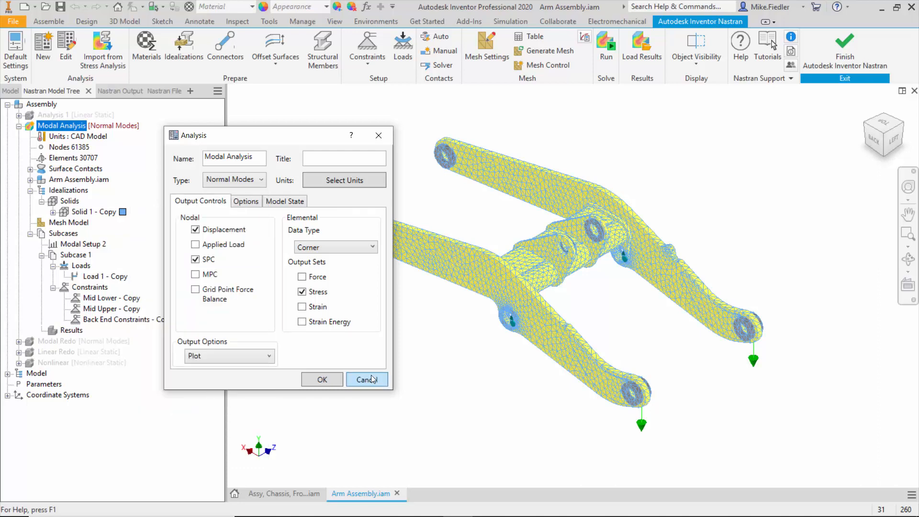
click(323, 381)
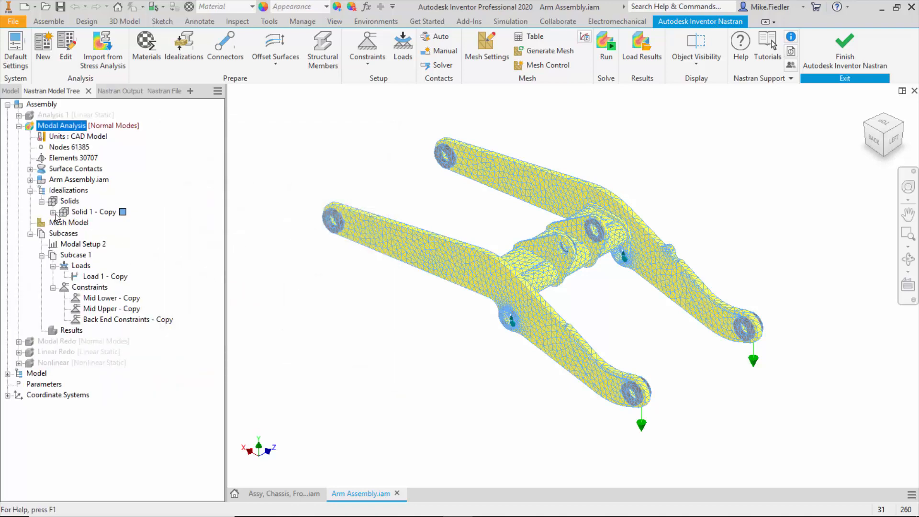
Expand the Solid 1 - Copy idealization to check its material, and run the Modal Analysis solution, dismissing the solver notification
click(53, 212)
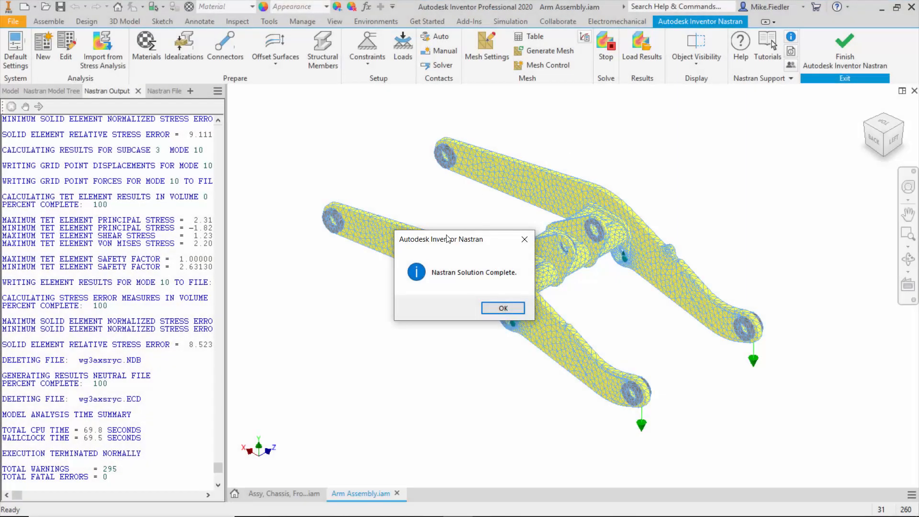
click(490, 308)
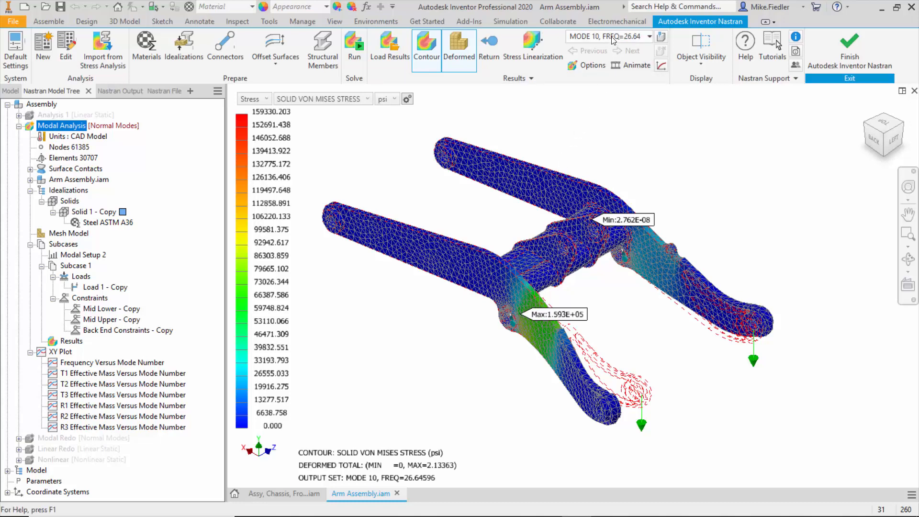
Display the Mode 1 von Mises stress results and examine how the center tubes between the arms move
click(648, 37)
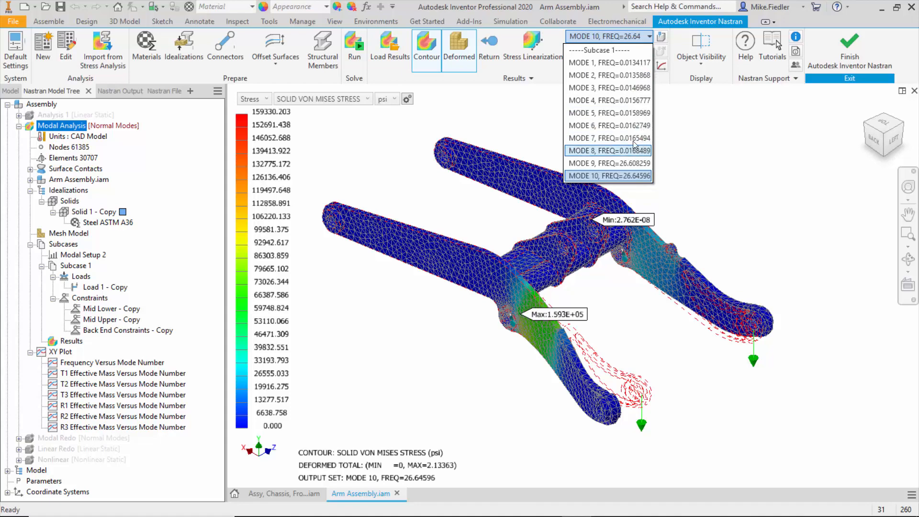
click(620, 66)
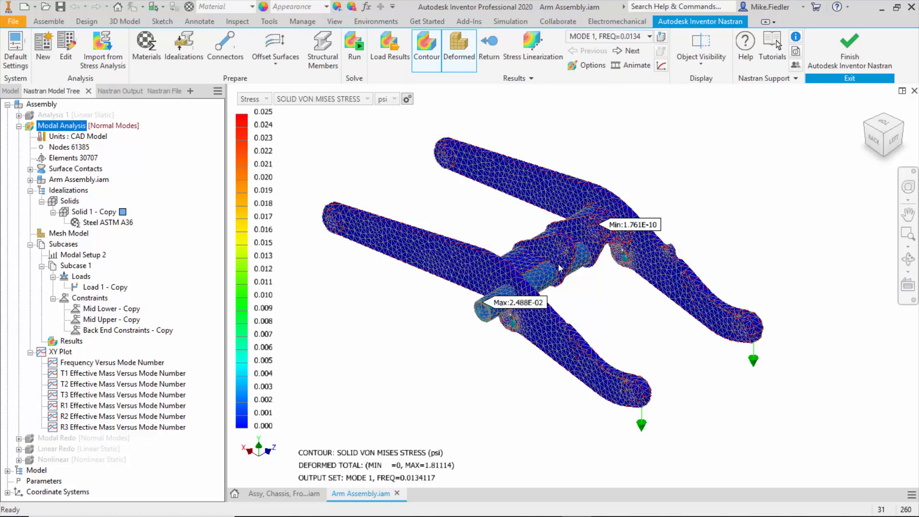
scroll(552, 268, down, 5)
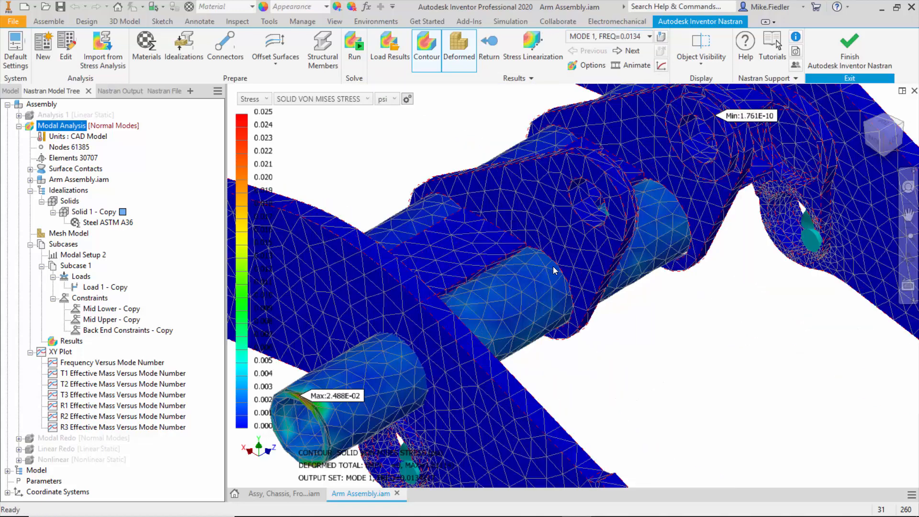
scroll(553, 266, up, 5)
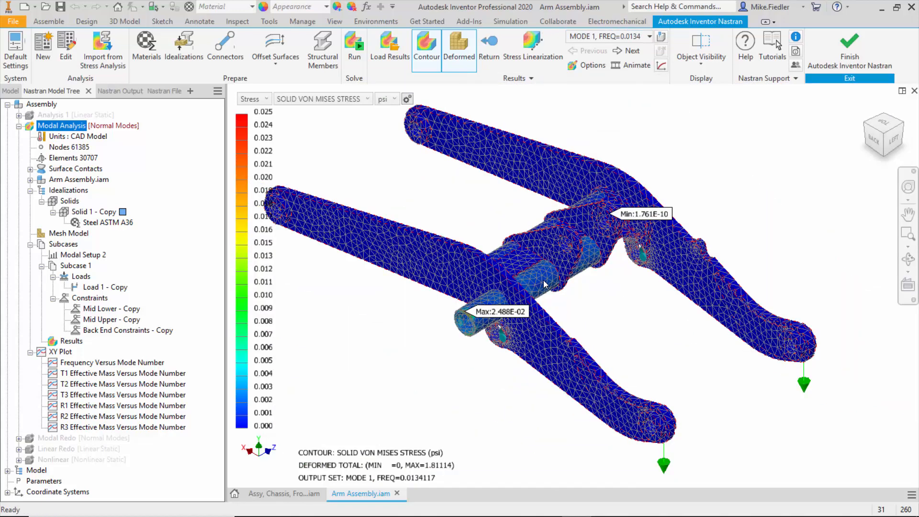
scroll(544, 283, down, 3)
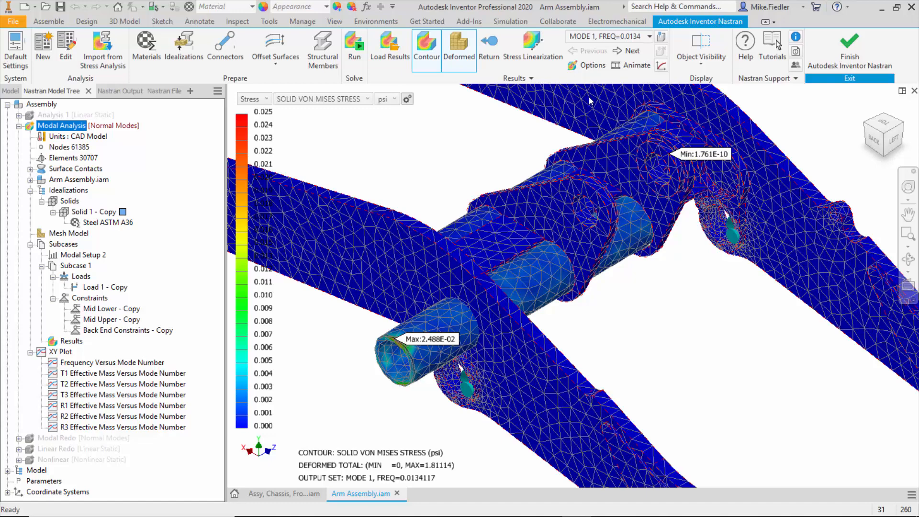
Display the stress results and deformed shapes of Mode 2 and Mode 3 to compare the loose parts
click(649, 36)
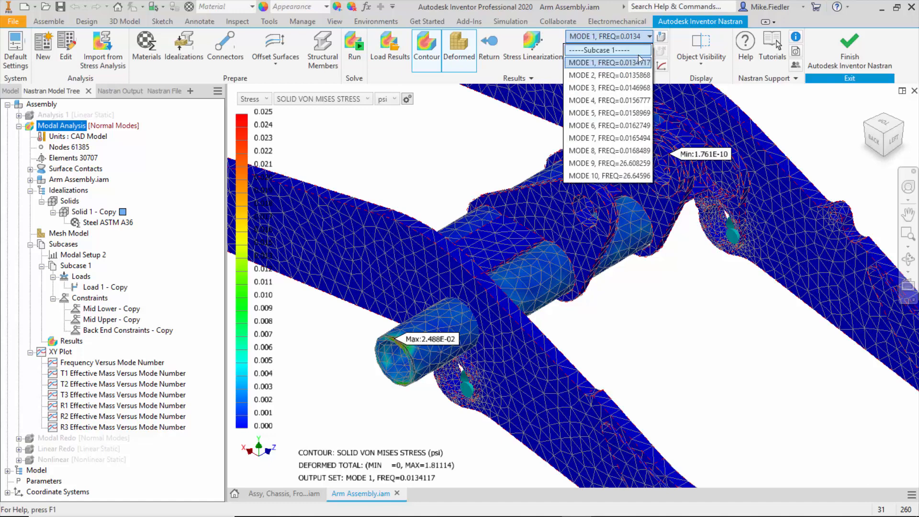
click(627, 78)
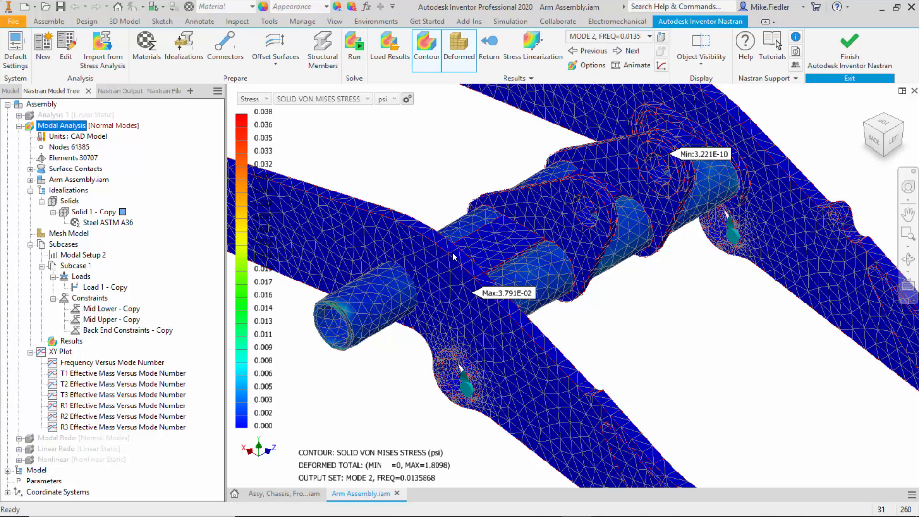
click(647, 37)
click(619, 88)
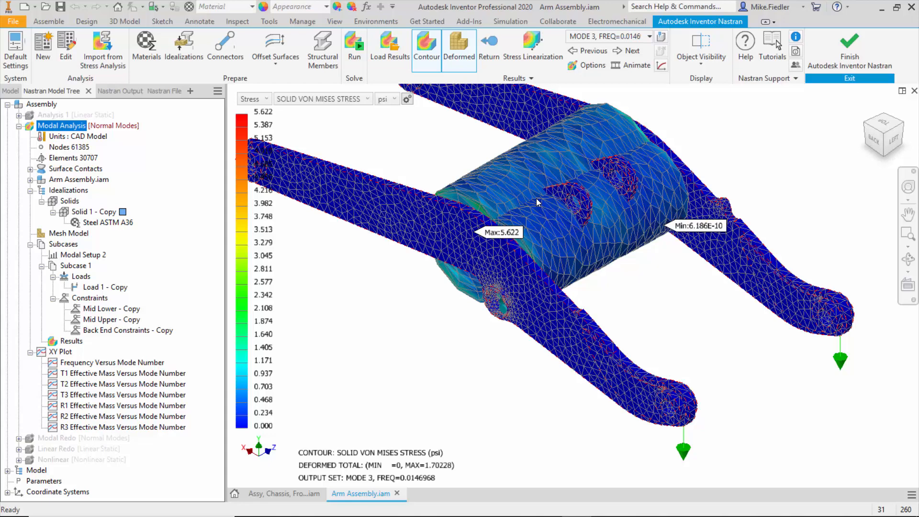
Switch the contour to total displacement and examine the Mode 4 shape around the cross tubes between the arms
click(265, 99)
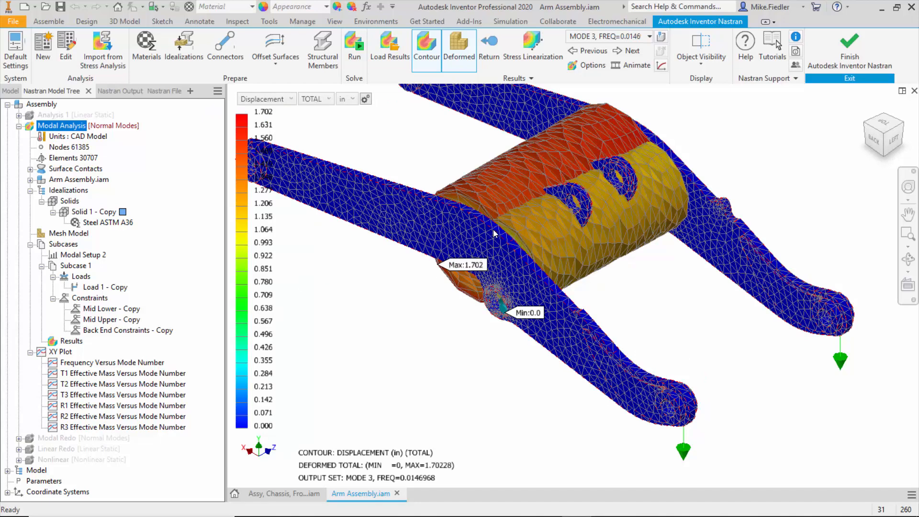
click(650, 37)
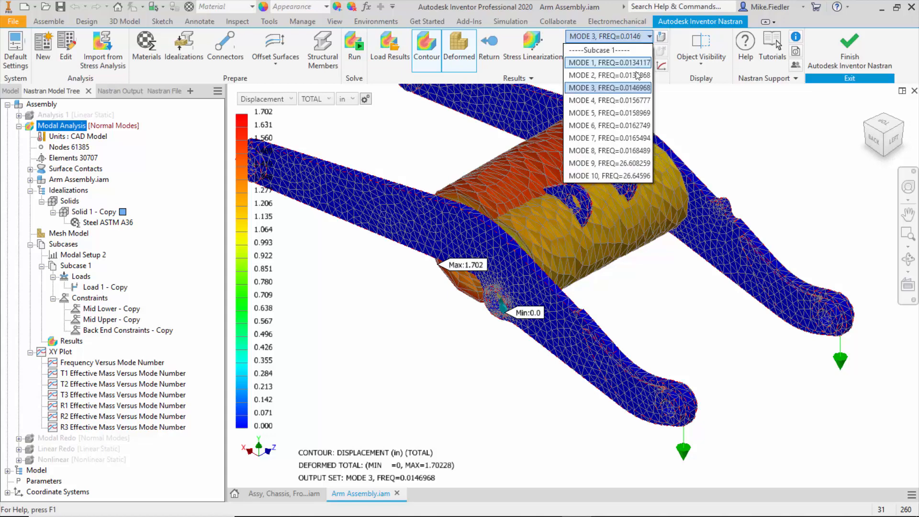
click(630, 101)
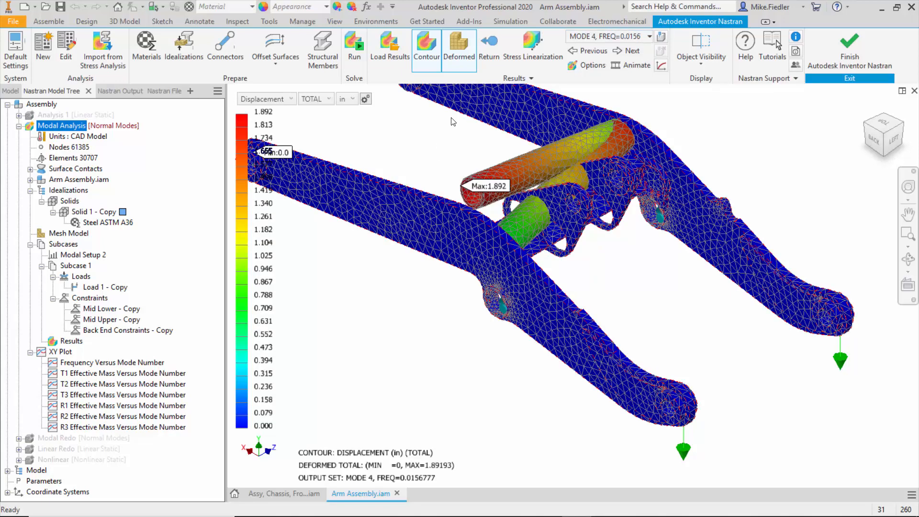
scroll(527, 194, up, 6)
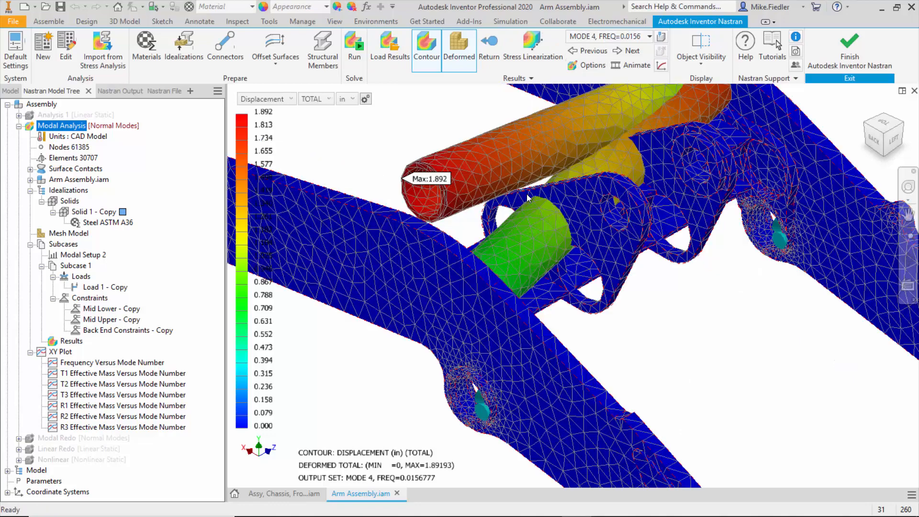
scroll(527, 194, down, 5)
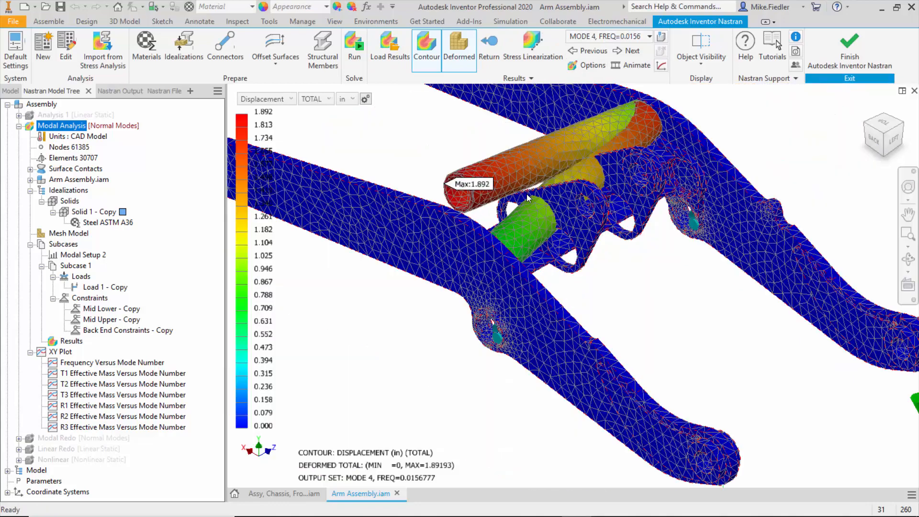
scroll(526, 194, down, 4)
scroll(527, 193, up, 5)
scroll(528, 197, down, 5)
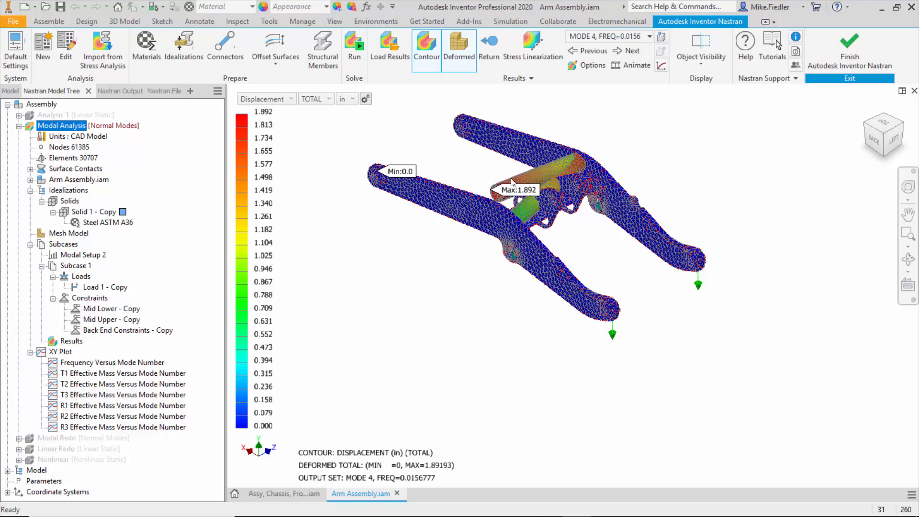
scroll(510, 178, down, 5)
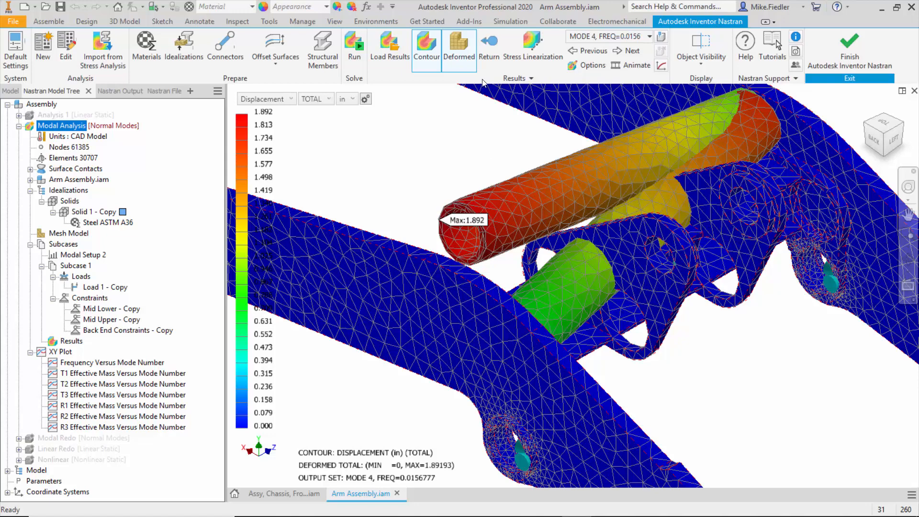
Leave the results display and activate the Modal Redo study
click(492, 65)
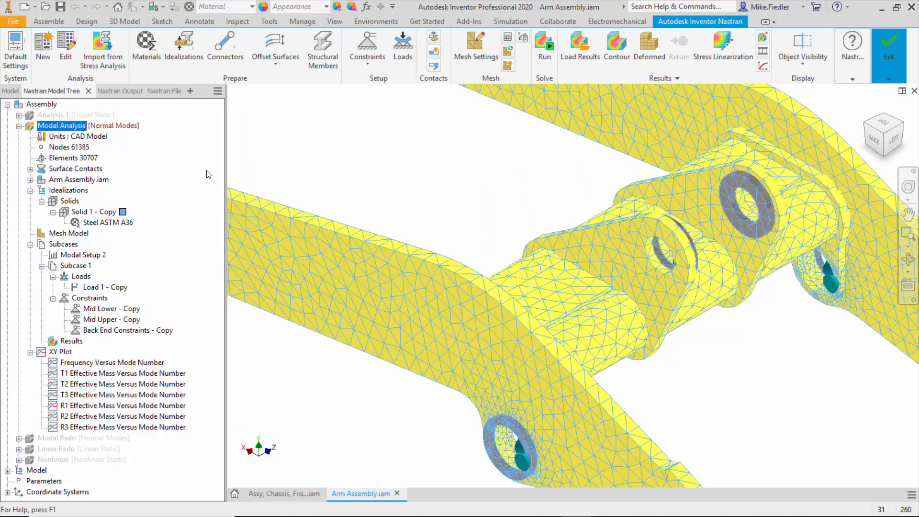
right_click(52, 442)
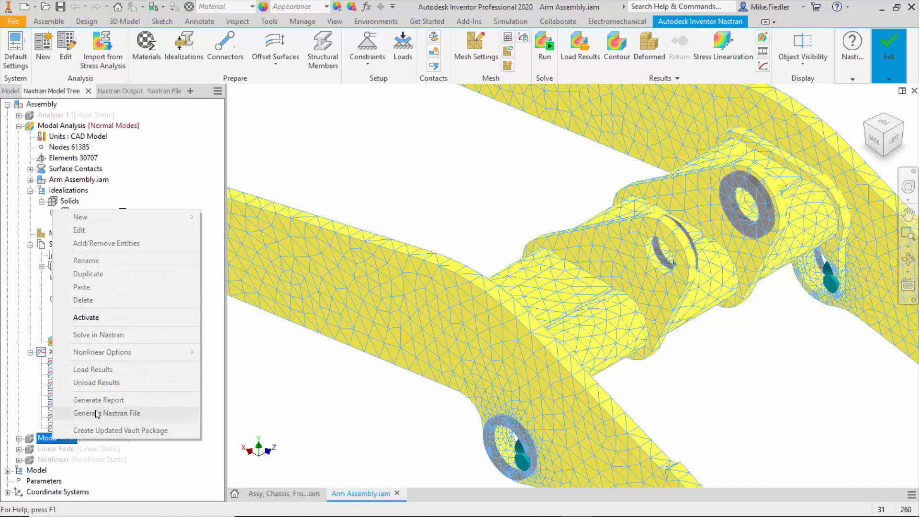
click(124, 324)
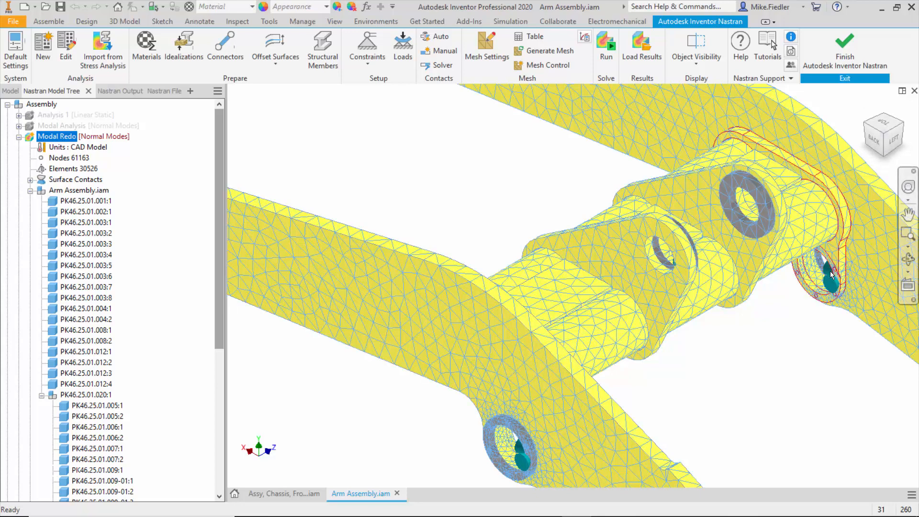
Examine the mesh up close where the cross tube meets the adjoining plate for gaps between the parts
scroll(732, 295, up, 8)
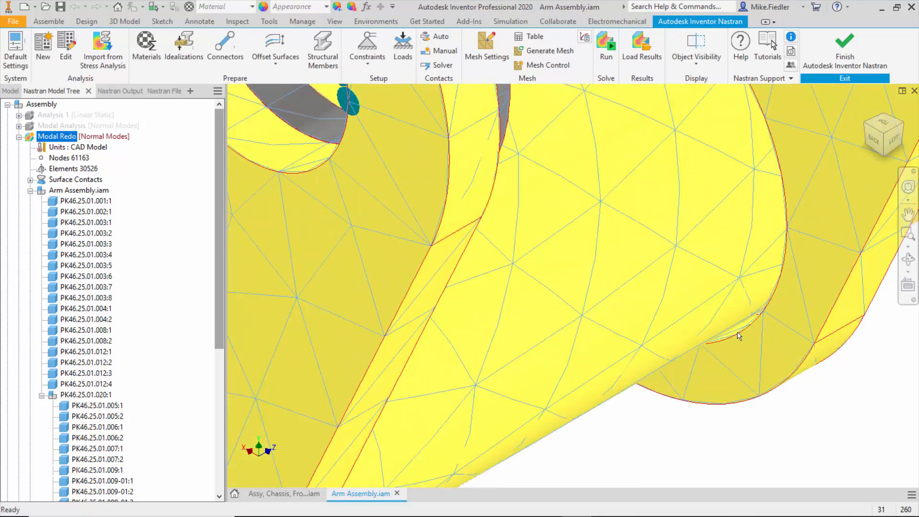
scroll(728, 334, up, 3)
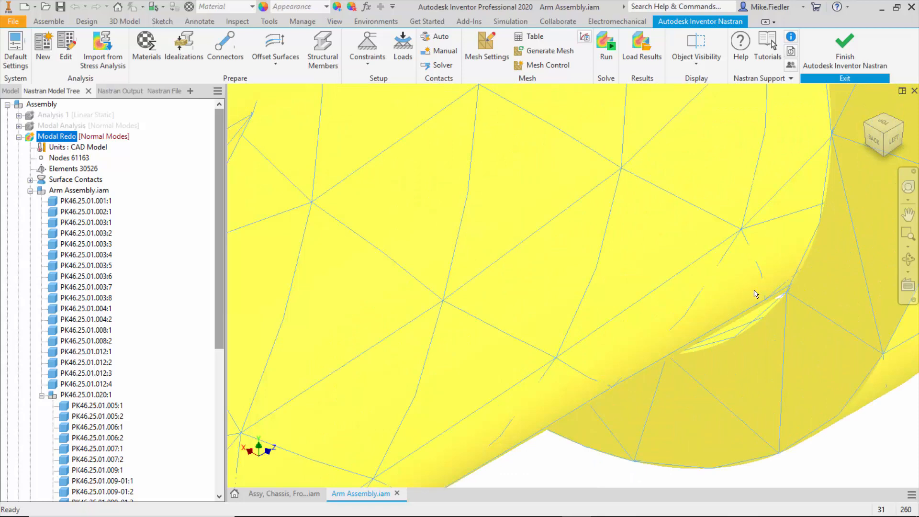
shift+middle_drag(747, 305, 749, 306)
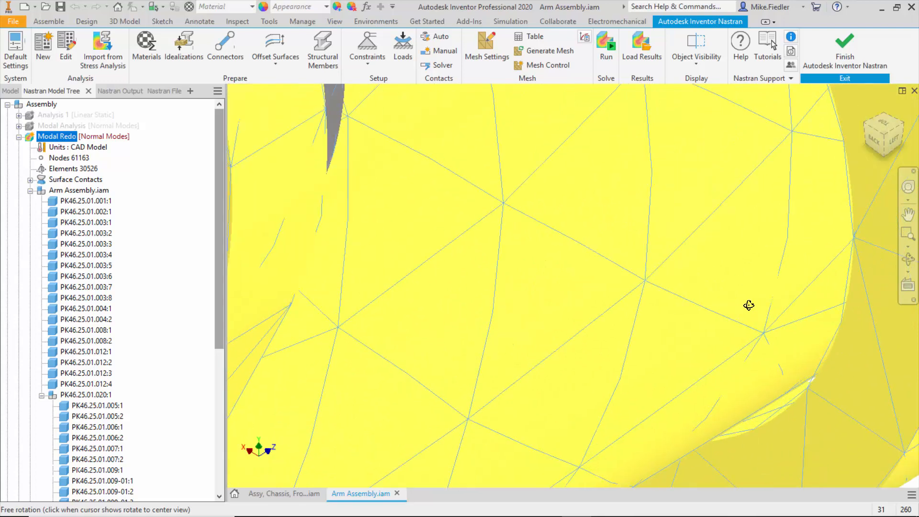
scroll(749, 306, up, 3)
scroll(748, 306, down, 5)
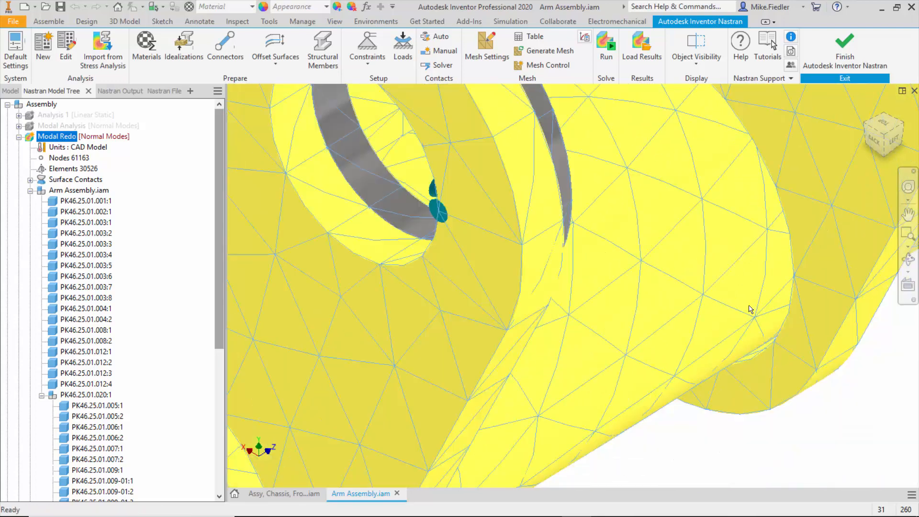
scroll(750, 309, down, 3)
scroll(750, 308, down, 3)
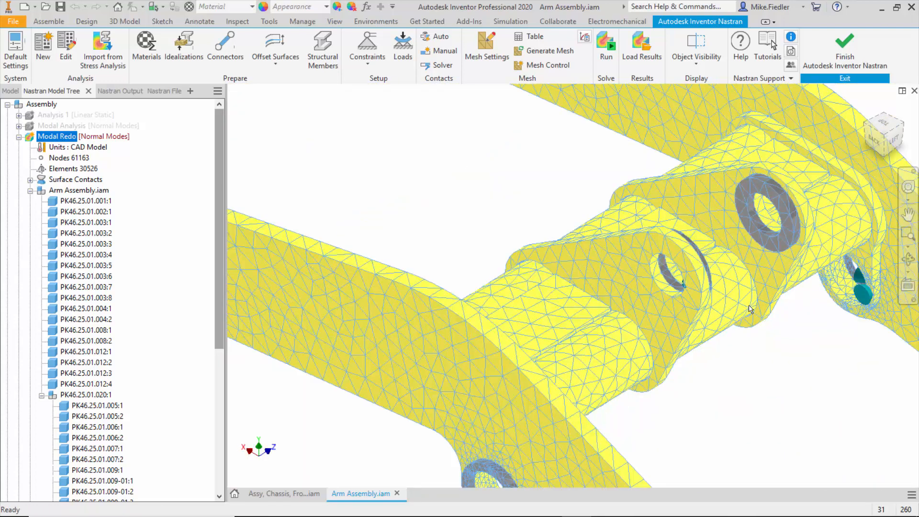
Review the contact type and tolerance in the Modal Redo analysis options, leaving the settings unchanged
right_click(108, 139)
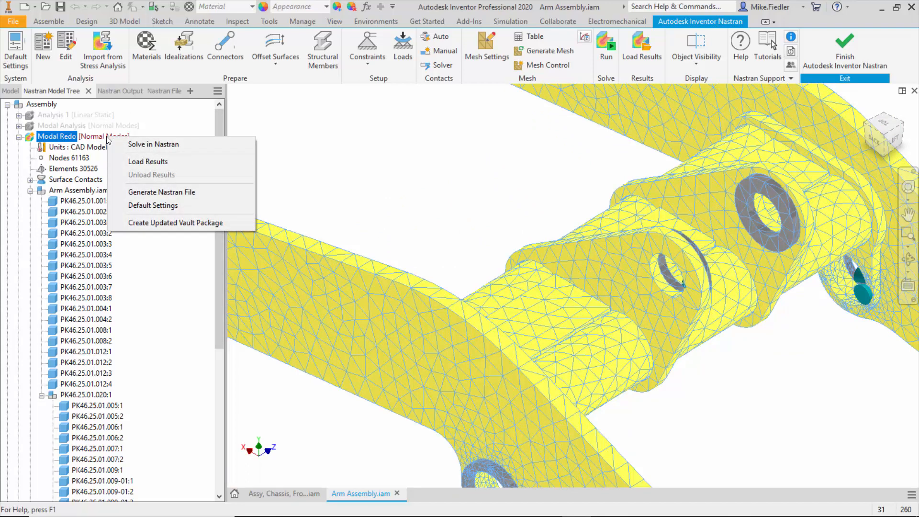
key(Escape)
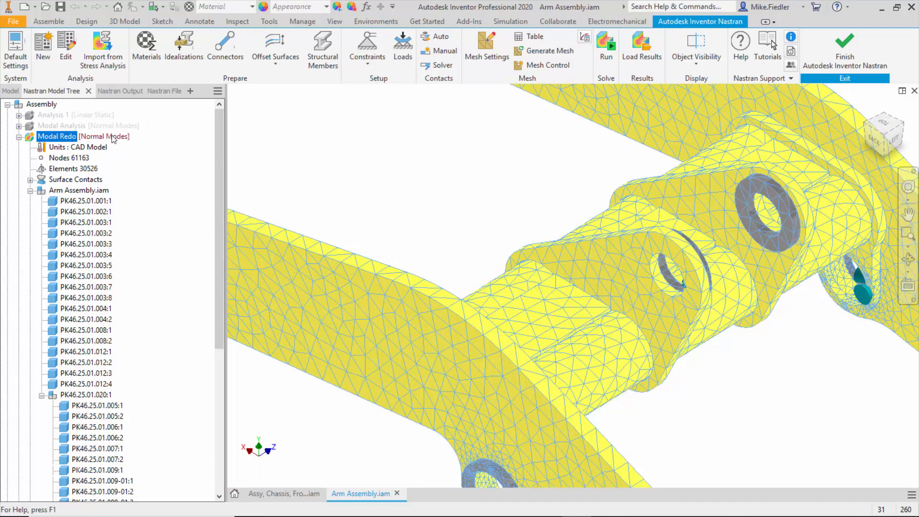
double_click(112, 137)
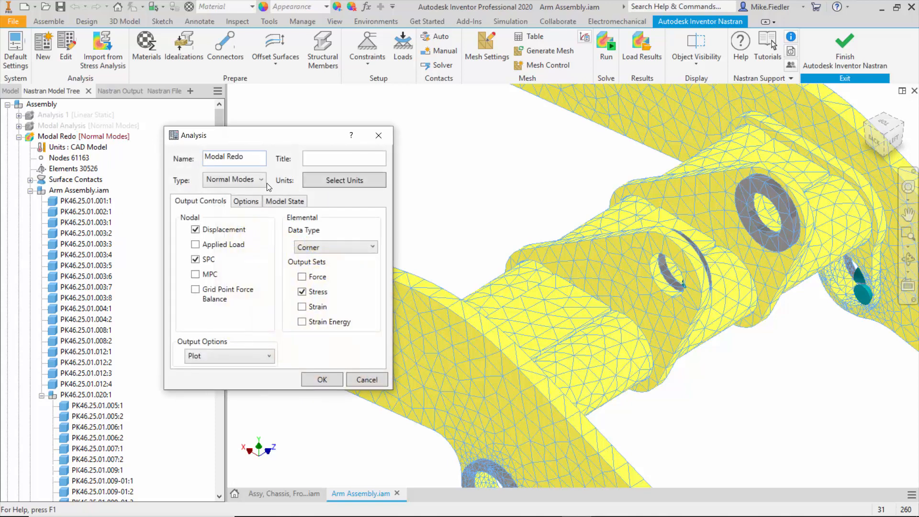
click(247, 202)
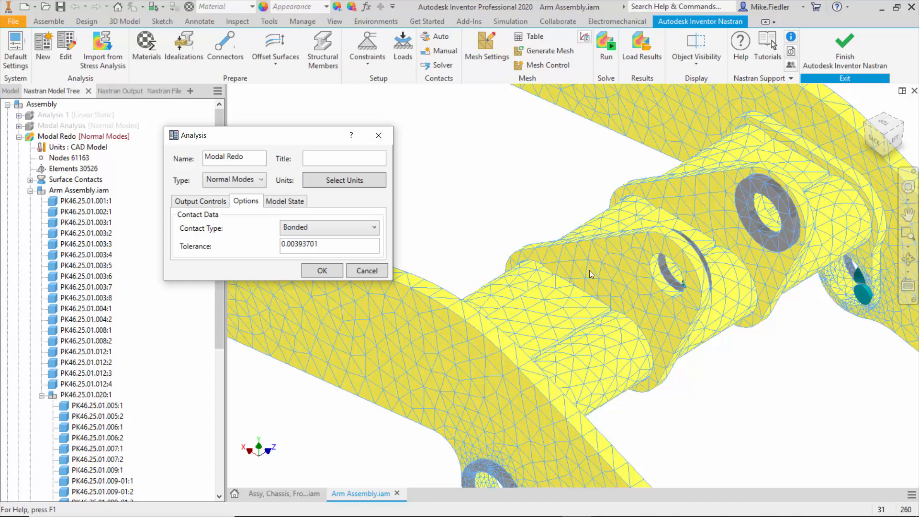
click(359, 272)
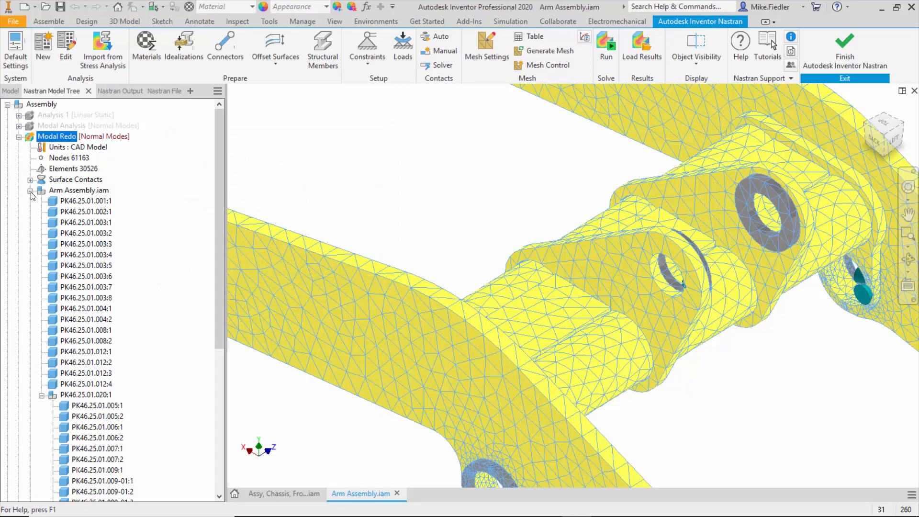
Collapse the Arm Assembly.iam parts and look through Modal Redo's full list of surface contacts, with the model tree widened for the names
click(30, 191)
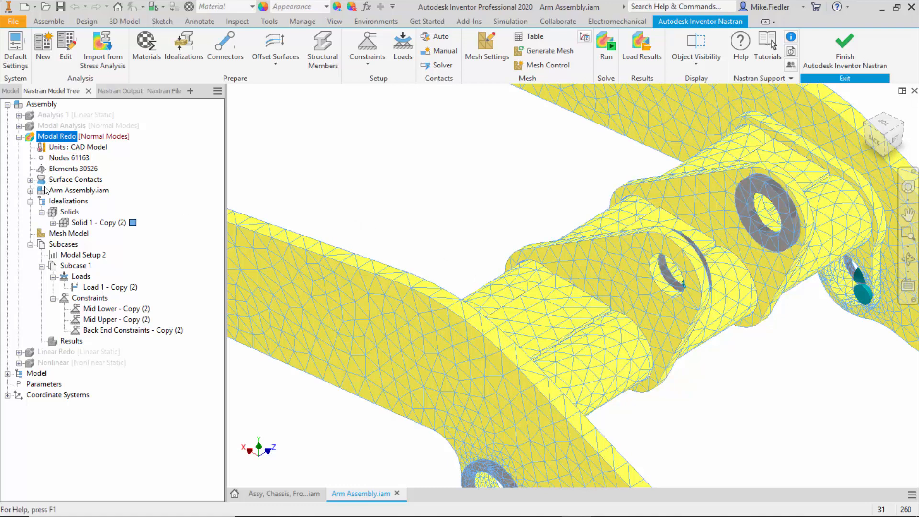
click(30, 181)
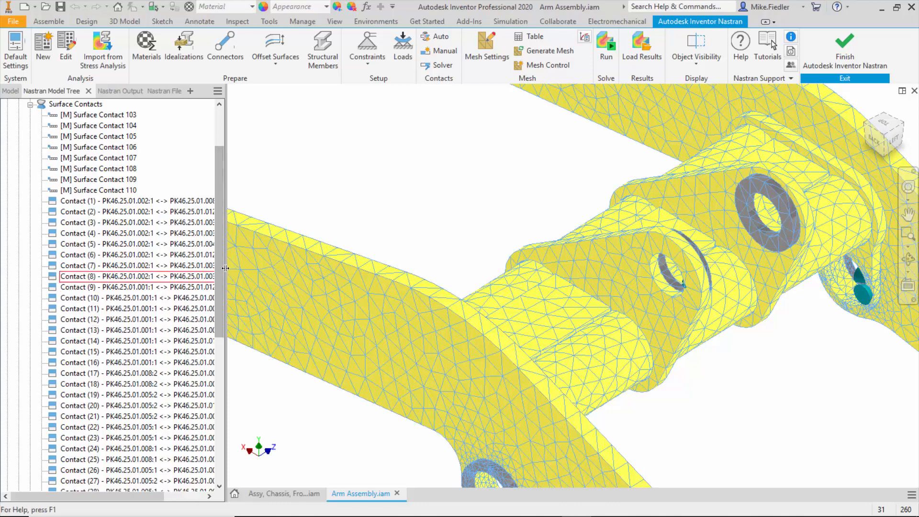
drag(225, 268, 266, 267)
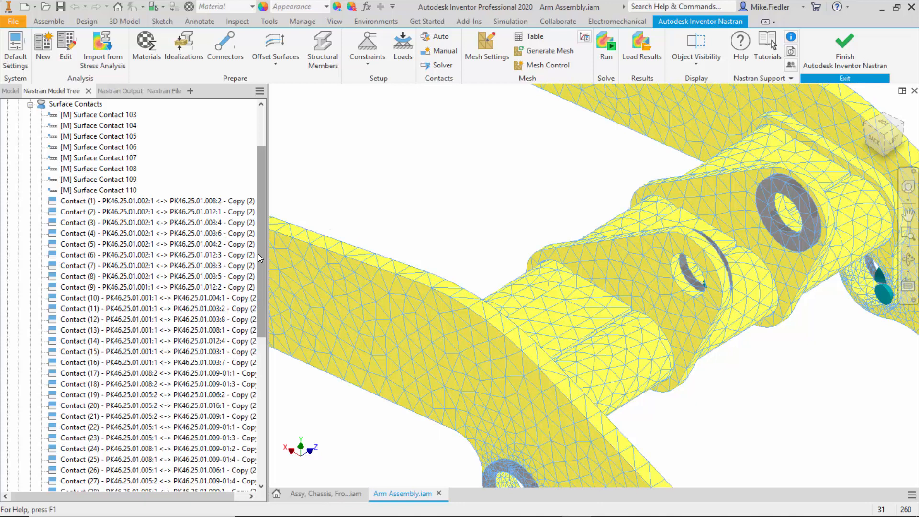
scroll(141, 371, down, 5)
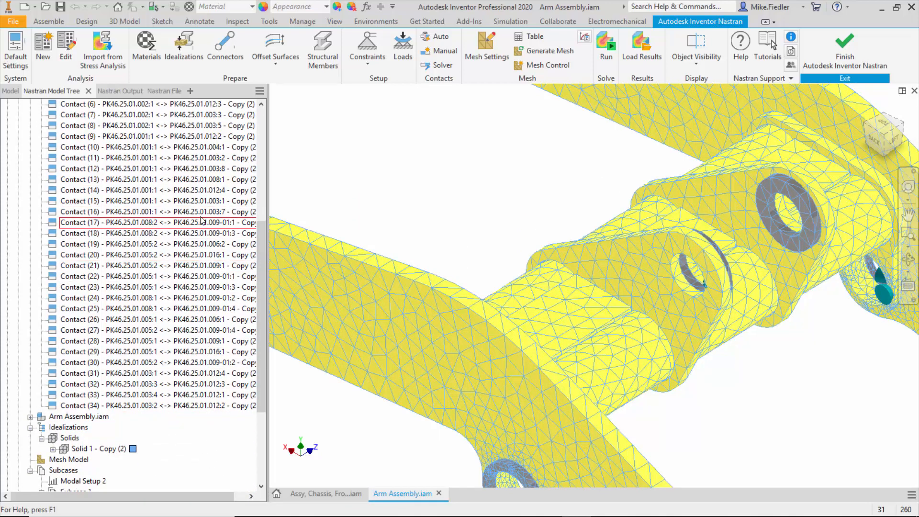
drag(264, 280, 265, 187)
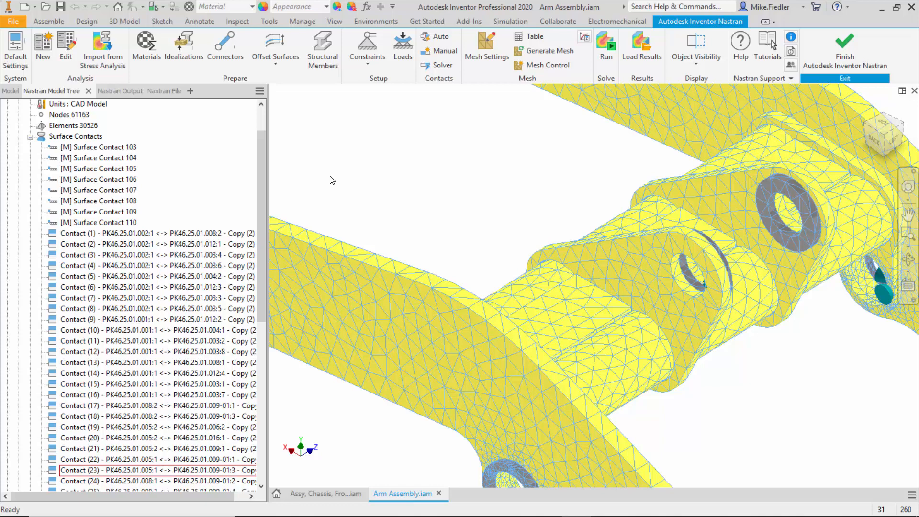
Look over the settings for a new manual surface contact and those of Surface Contact 103, cancelling both without changes
click(440, 53)
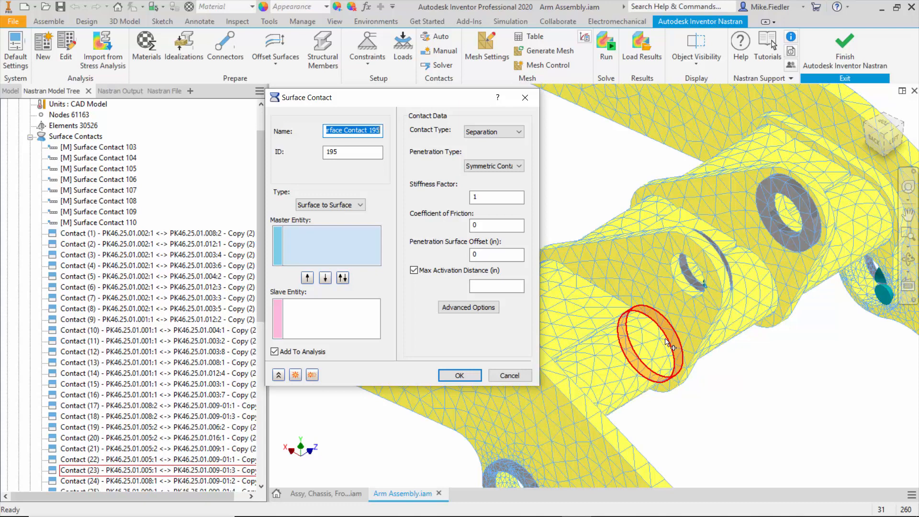
click(509, 375)
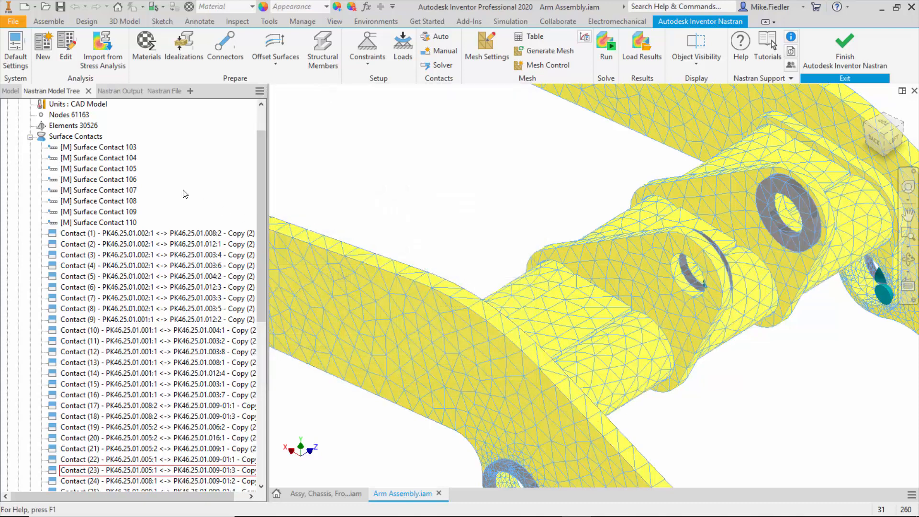
click(124, 148)
right_click(126, 150)
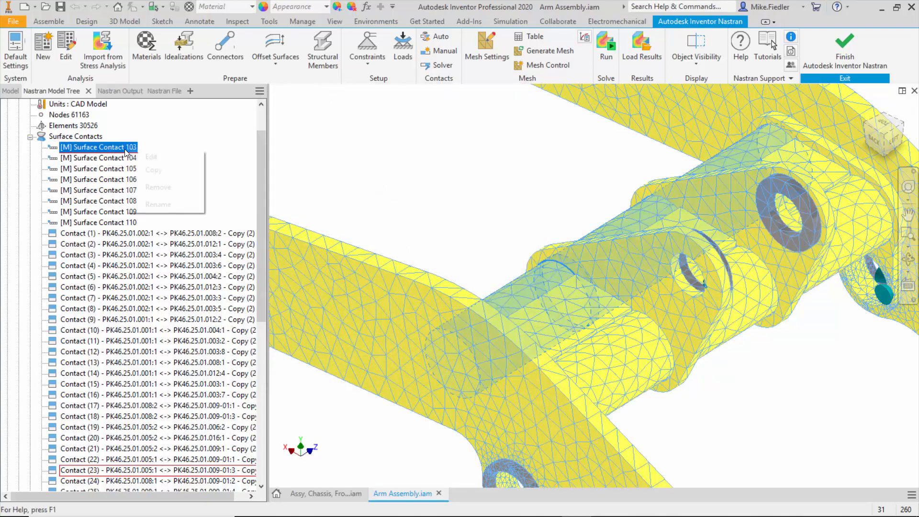
click(153, 158)
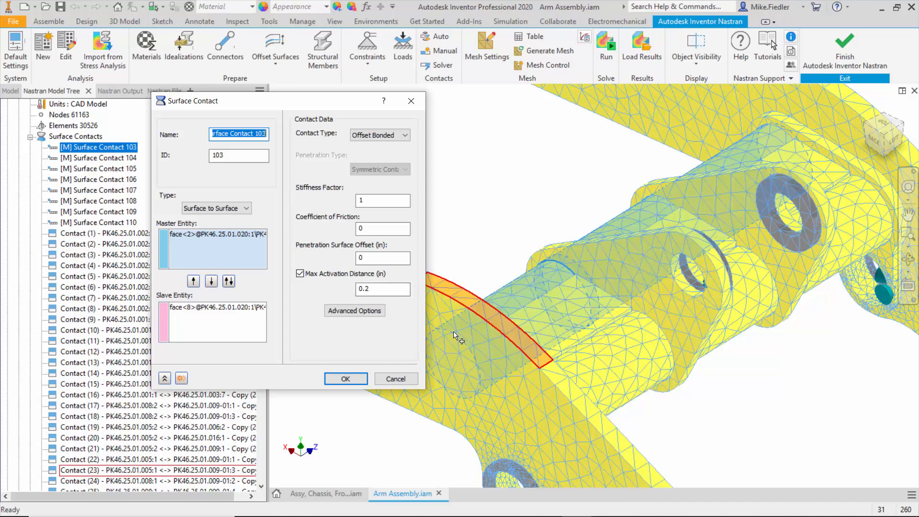
click(395, 379)
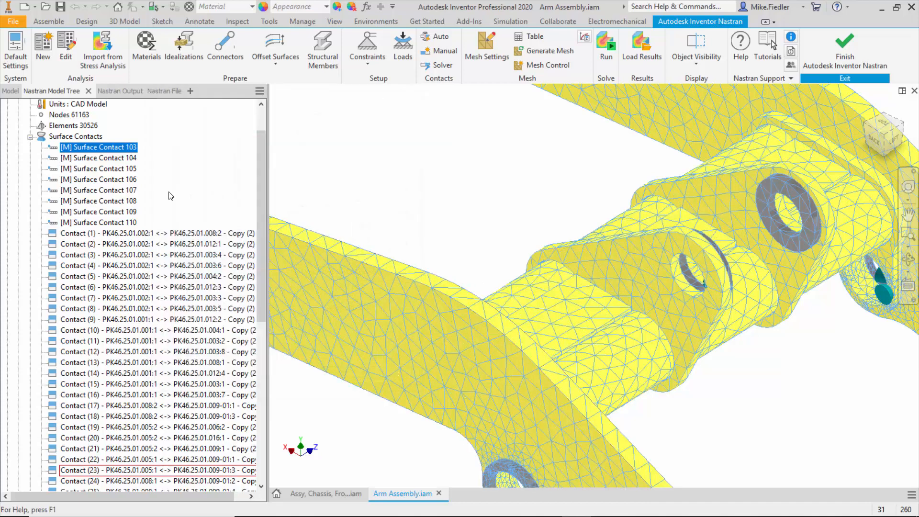
Highlight manual Surface Contacts 104 through 110 one by one to check their faces on the cross tubes, and collapse the contact list
click(119, 157)
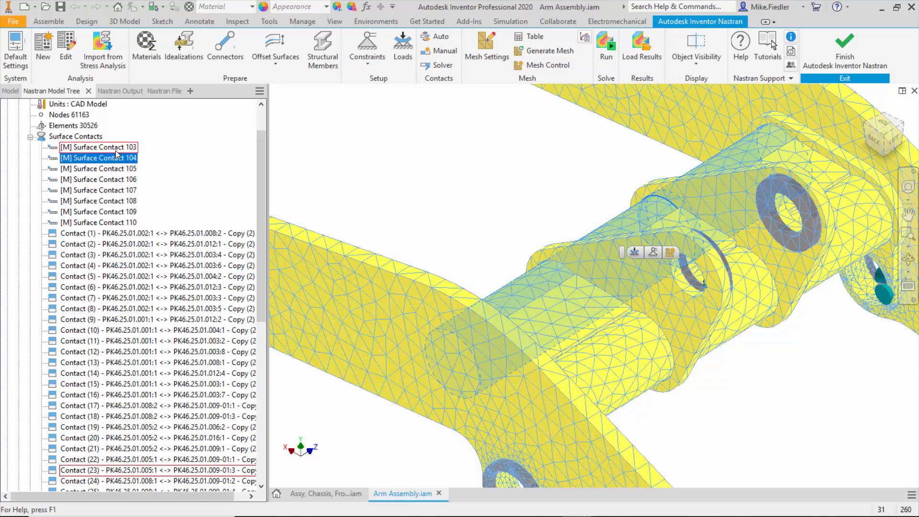
click(115, 169)
click(116, 180)
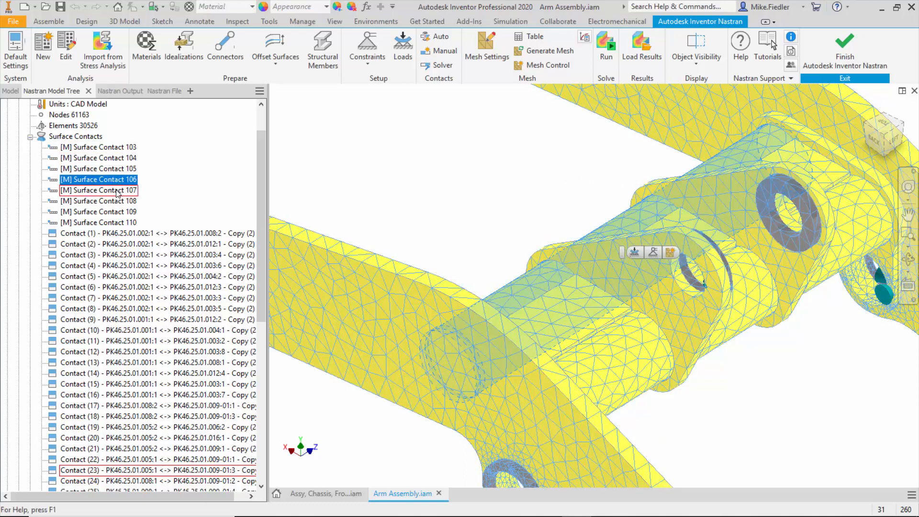
click(117, 190)
click(118, 201)
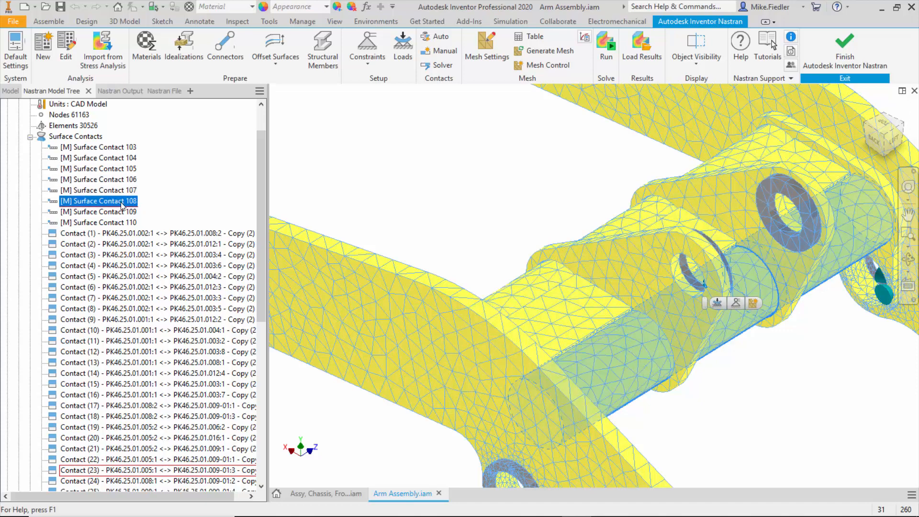
click(122, 211)
click(123, 222)
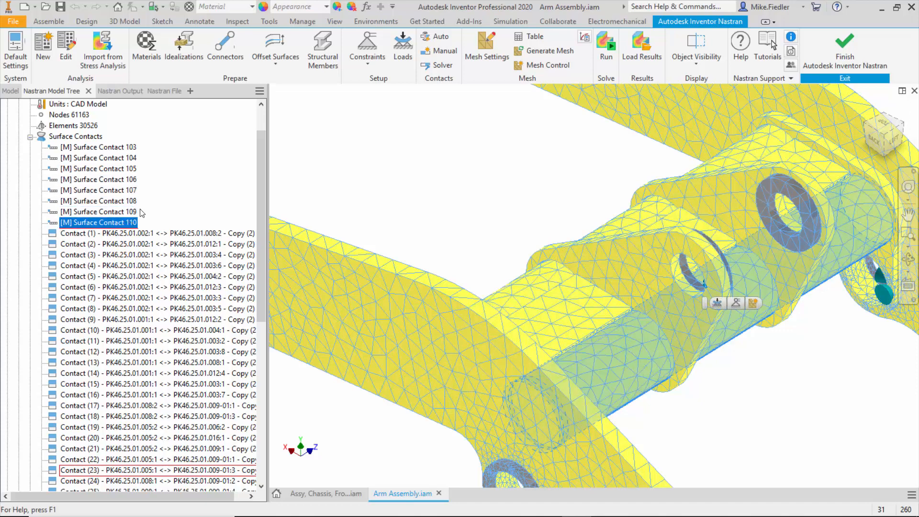
click(45, 137)
click(30, 137)
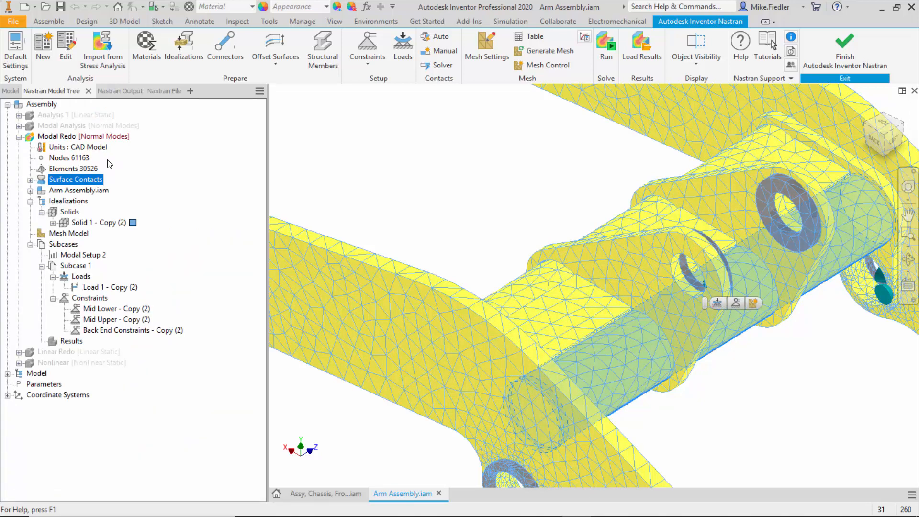
Solve the Modal Redo study and bring the whole arm assembly's results into view
click(607, 50)
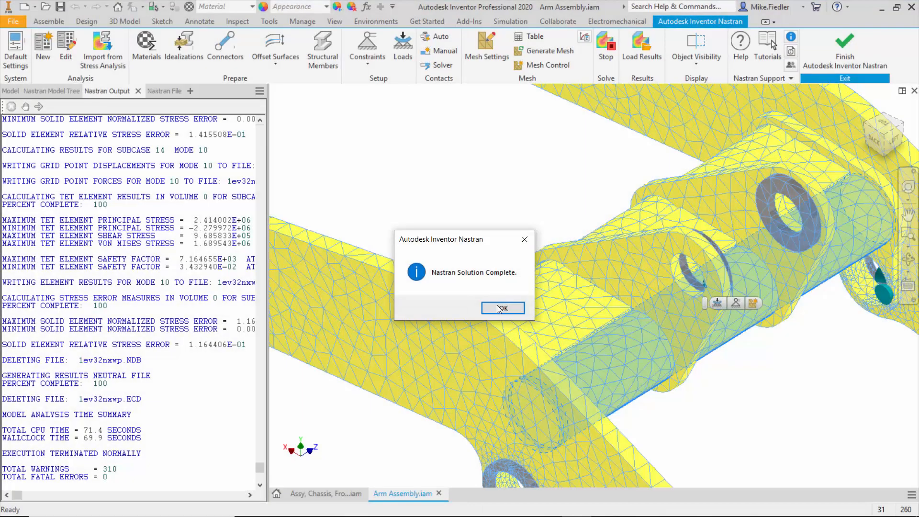
click(500, 309)
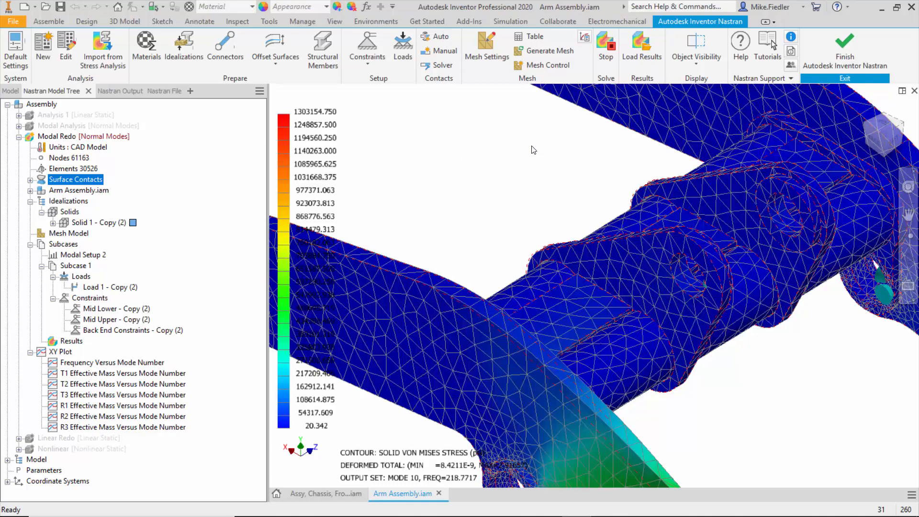
click(882, 132)
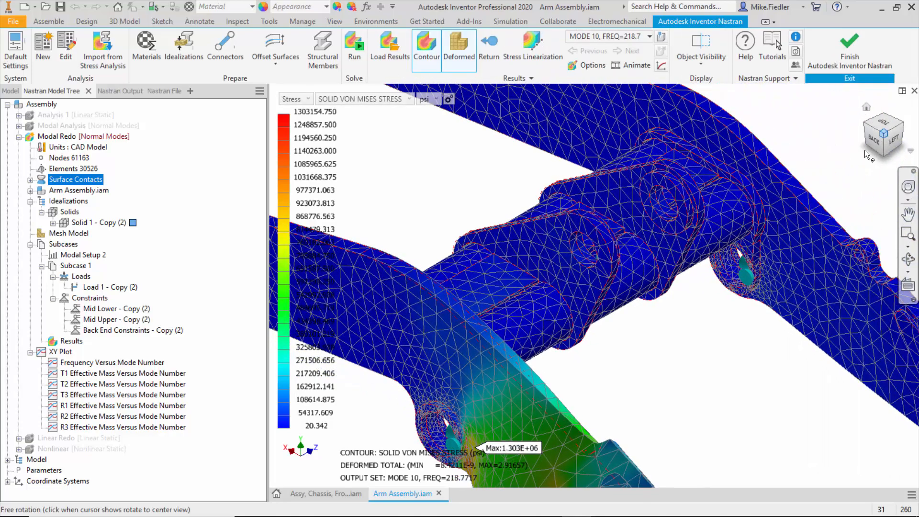
scroll(751, 259, down, 3)
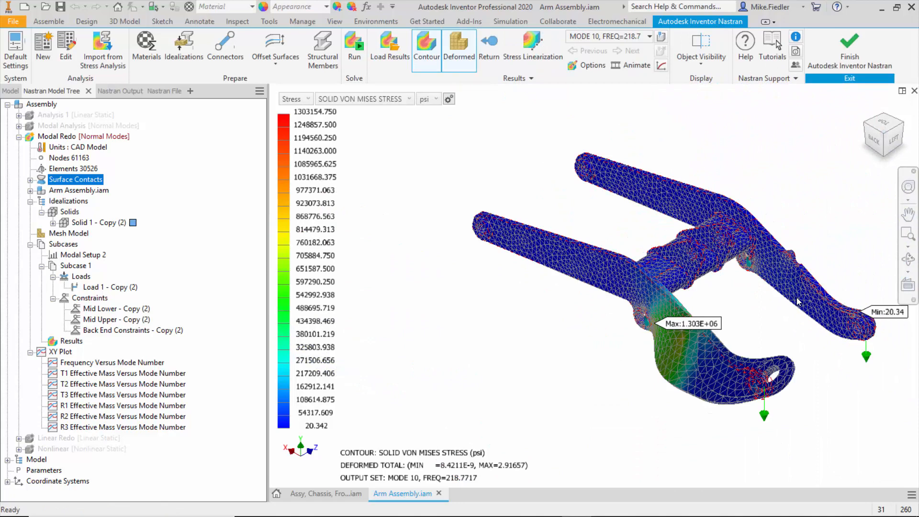
Display the stress contours and deformed shapes of Mode 1 and Mode 2 to check that the parts move together
click(624, 37)
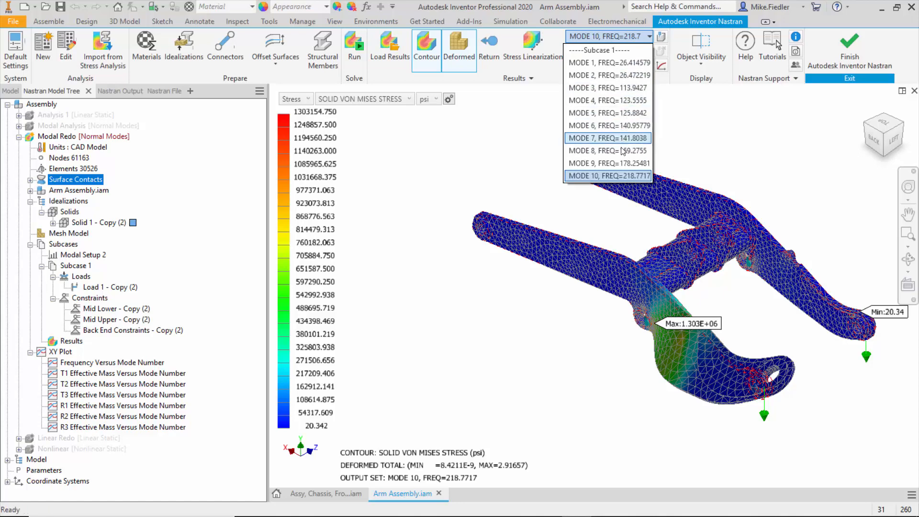
click(634, 65)
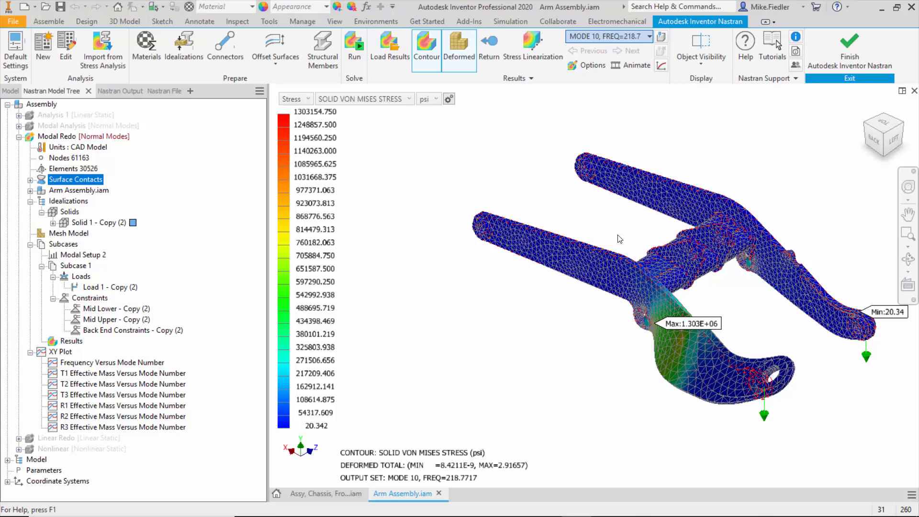
key(Down)
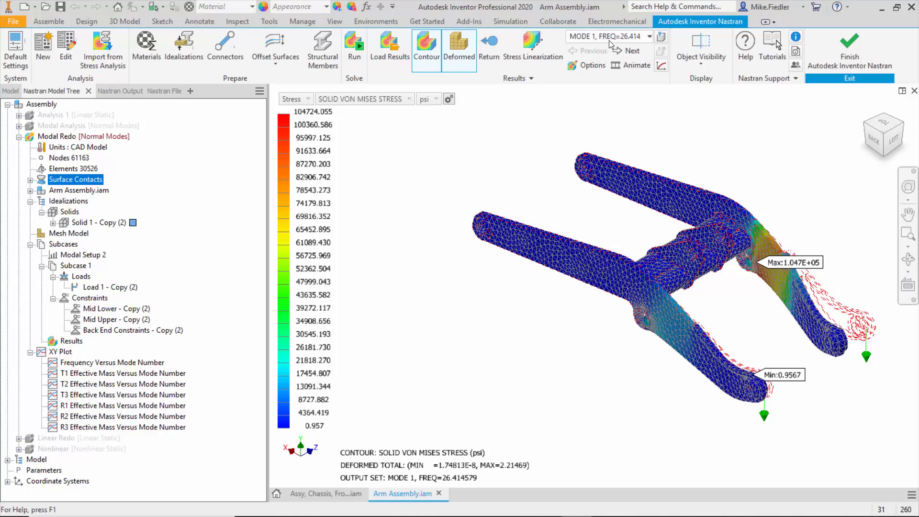
click(637, 39)
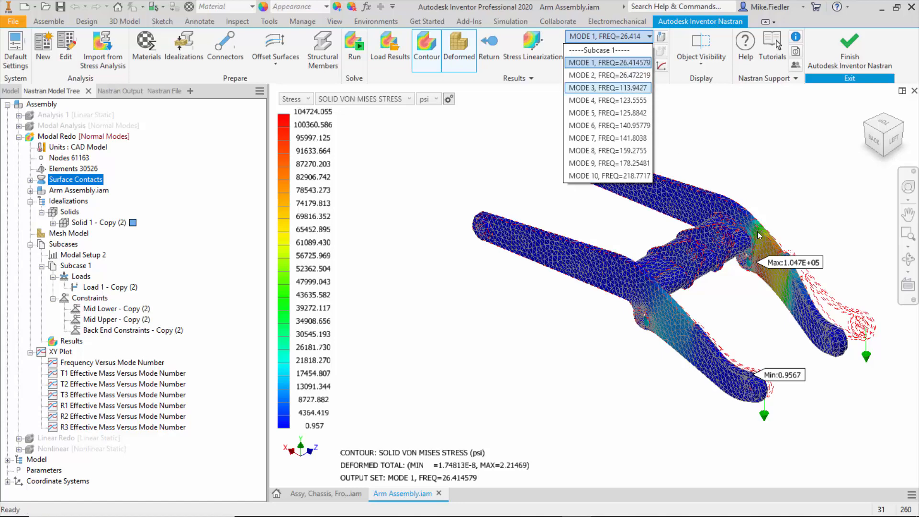
click(633, 79)
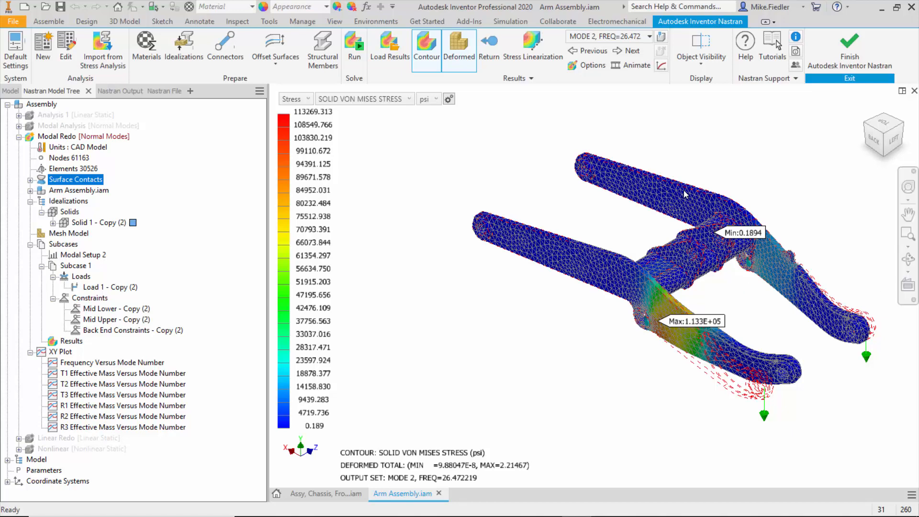
Leave the results display, collapse the Modal Redo study, and activate the Linear Redo study
click(493, 54)
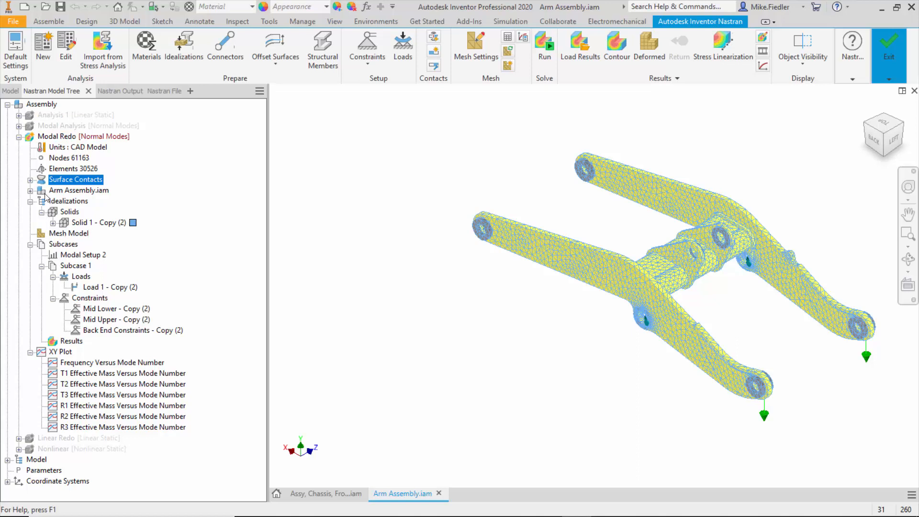
right_click(56, 142)
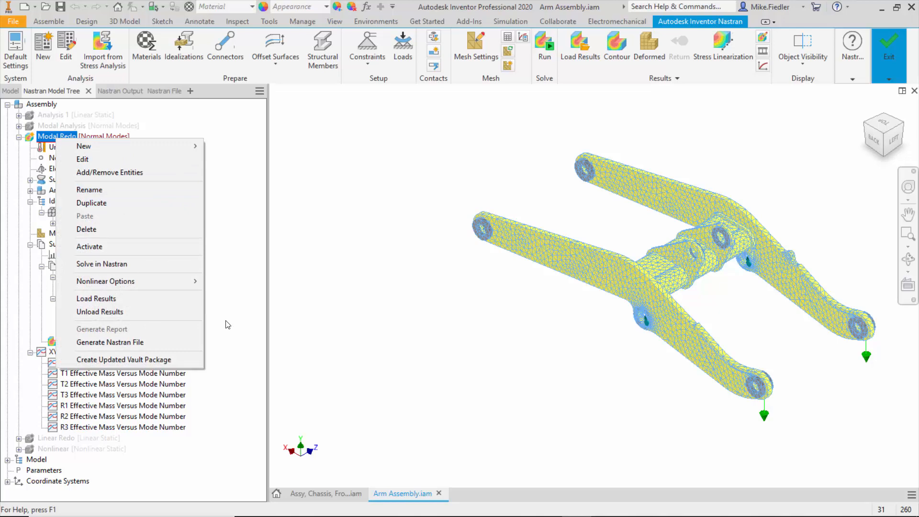
click(332, 324)
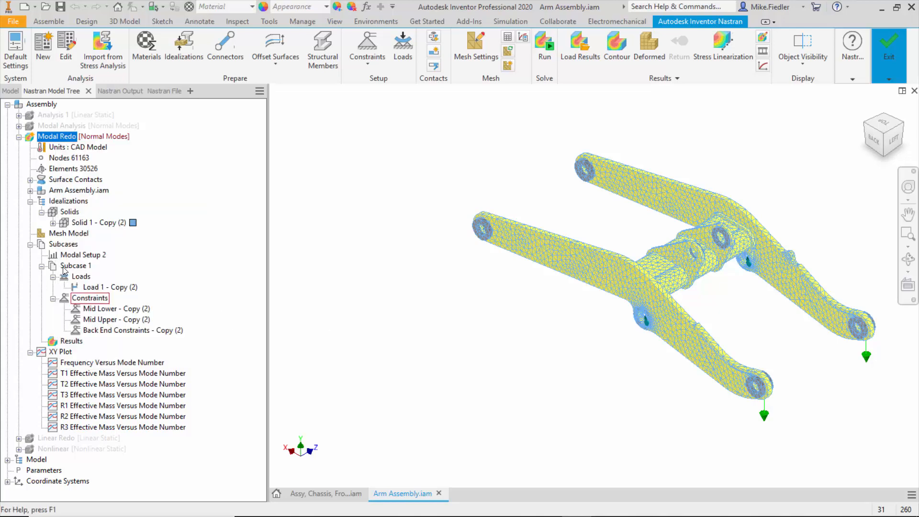
click(19, 137)
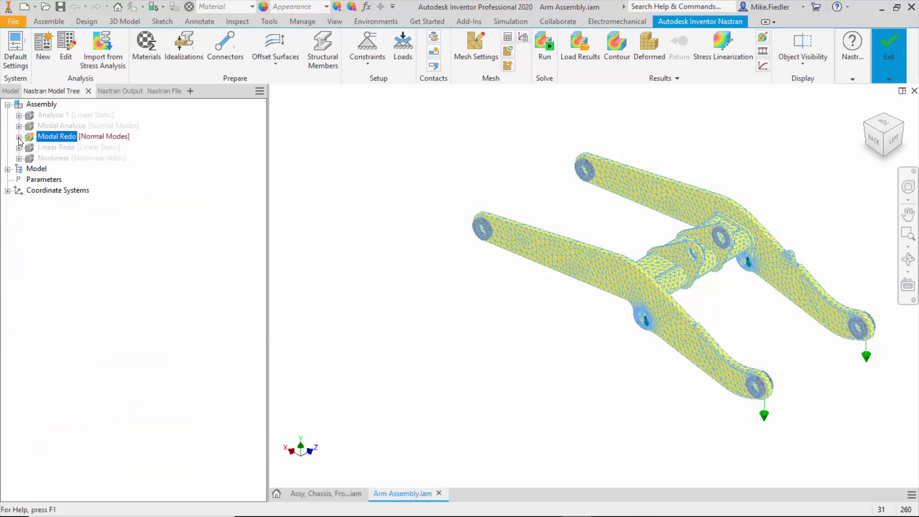
right_click(48, 148)
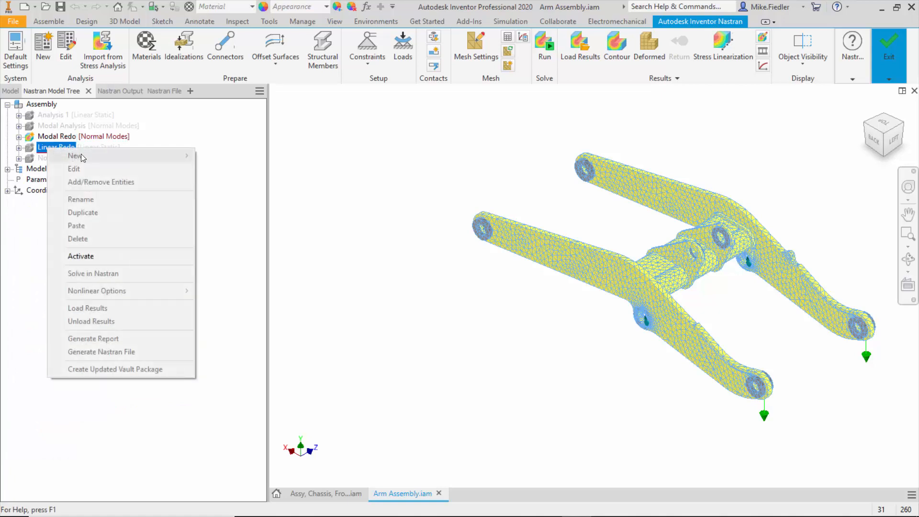
click(97, 256)
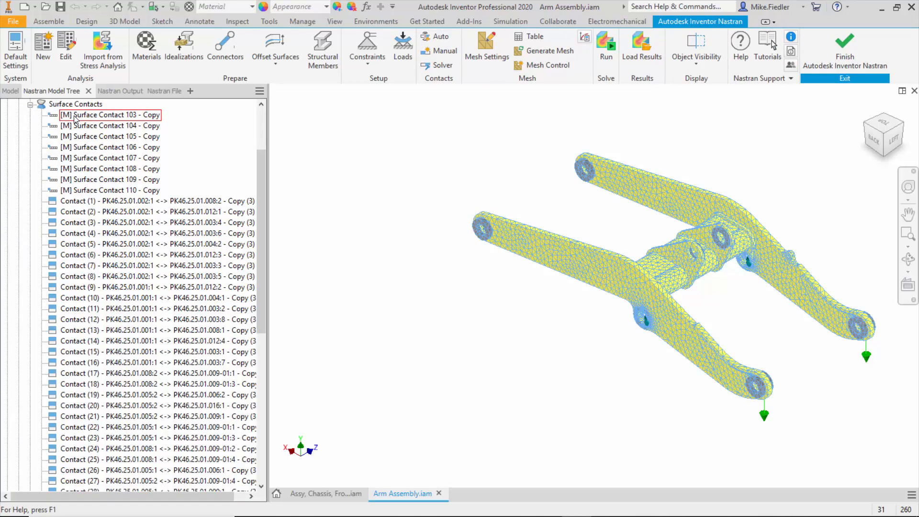
Review the Linear Redo study's surface contacts and expand its solid idealization to check the assigned material
click(30, 105)
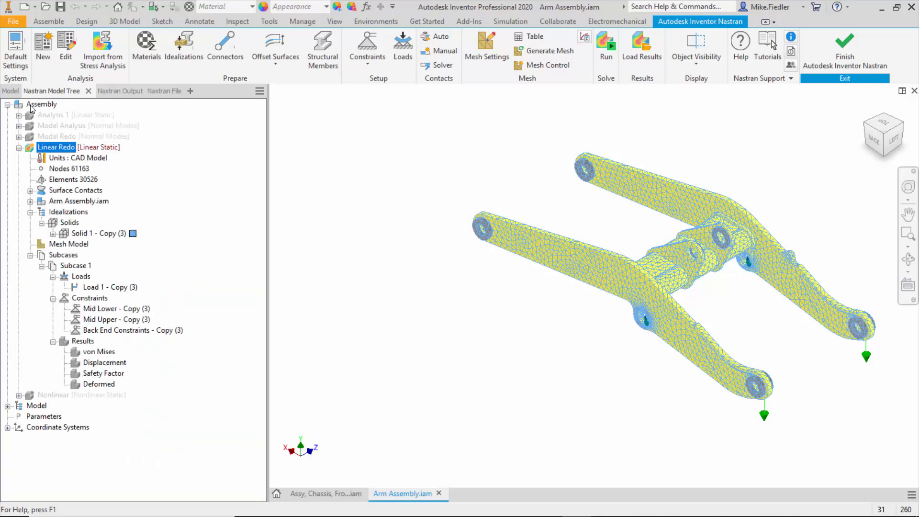
click(30, 191)
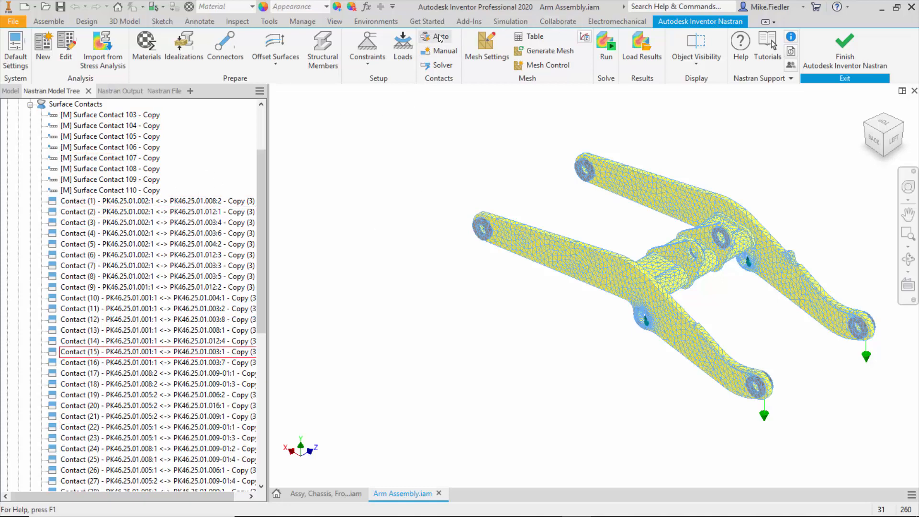
click(30, 104)
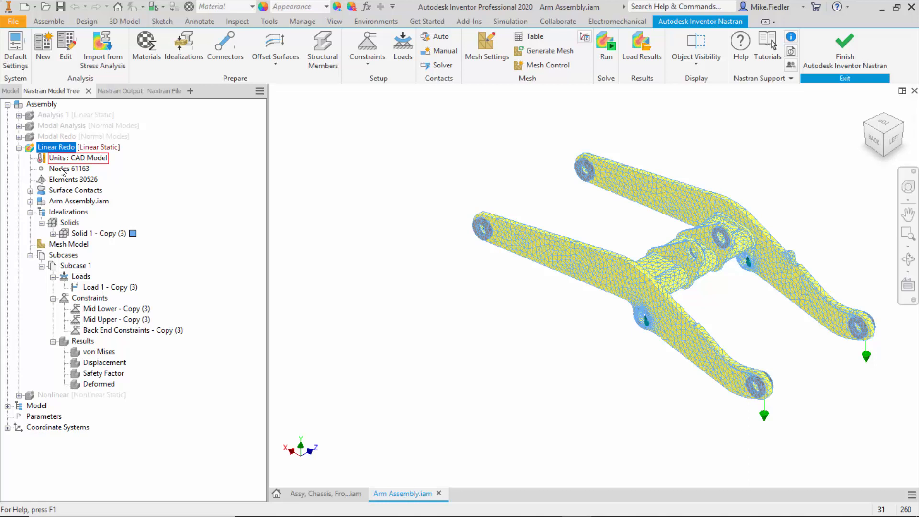
click(53, 234)
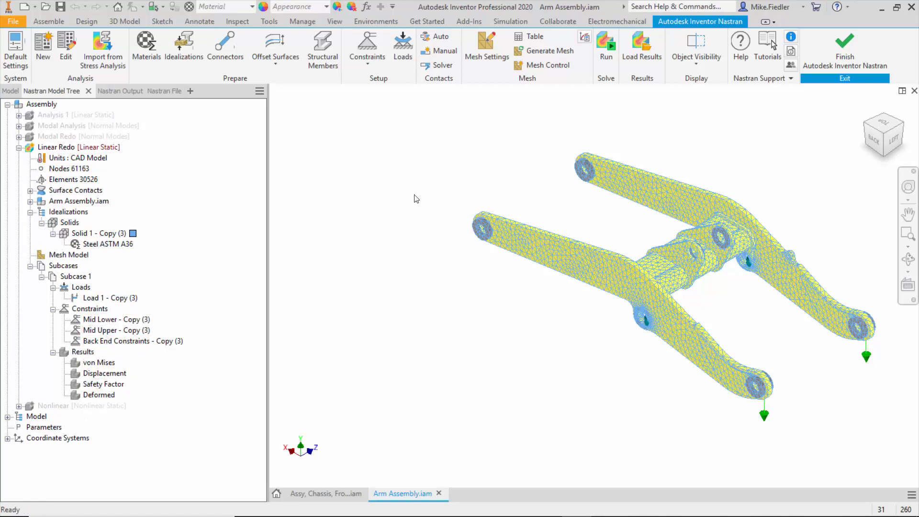
Solve the Linear Redo study and display the solid von Mises stress contour on the deformed arm assembly
click(604, 71)
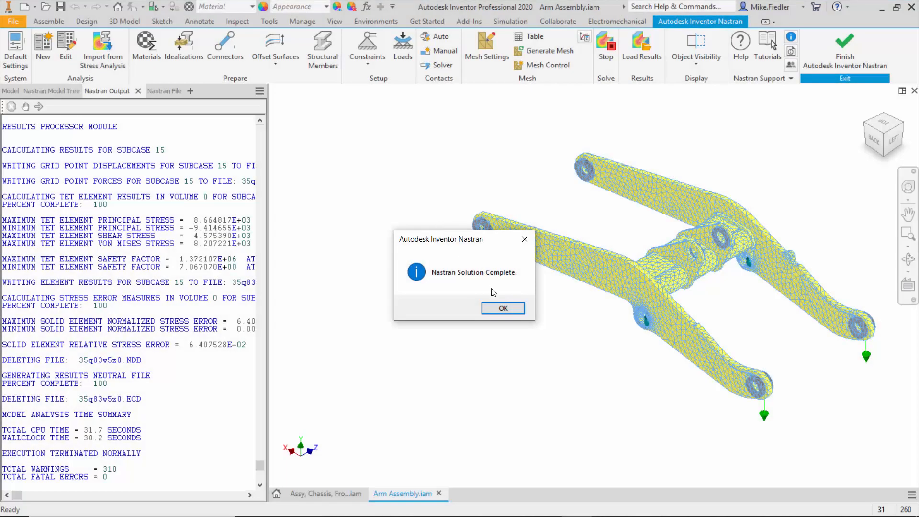
click(501, 308)
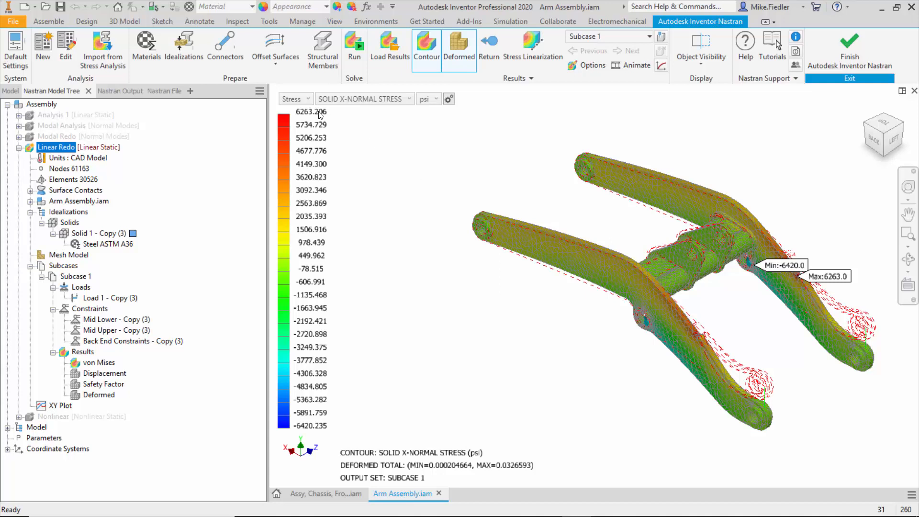
click(367, 99)
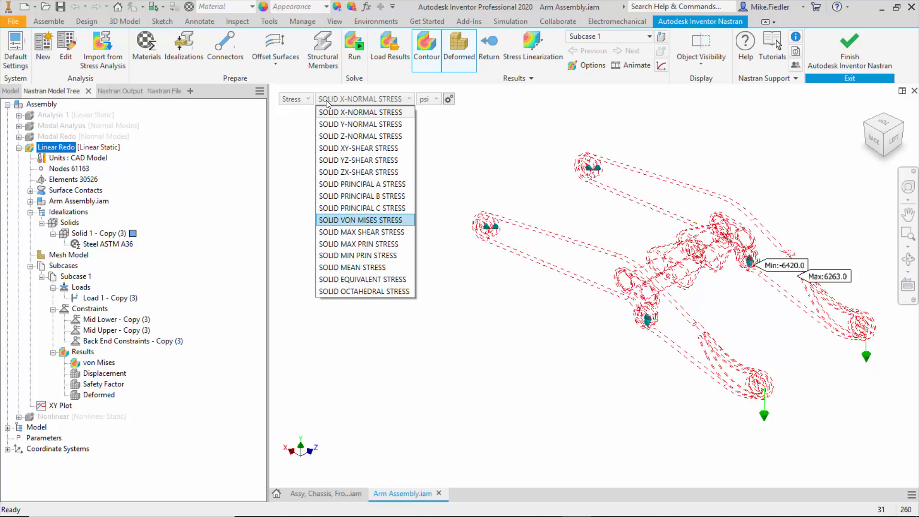
click(363, 98)
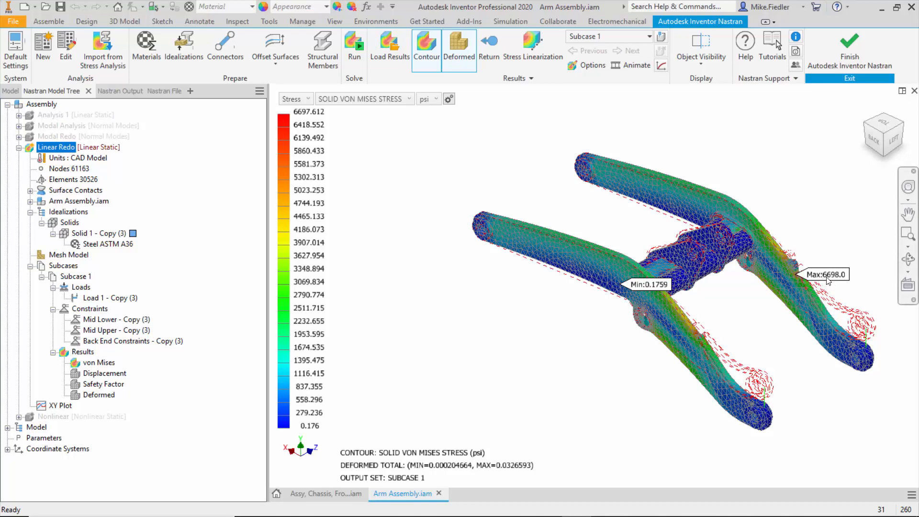
Inspect the mesh and stress contour around the maximum von Mises stress location, and return to the whole assembly
scroll(806, 275, up, 10)
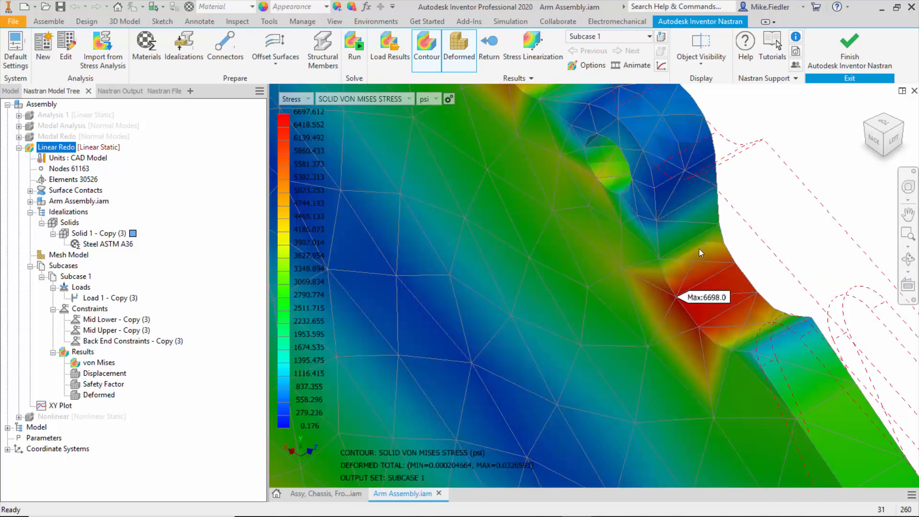
scroll(740, 319, up, 3)
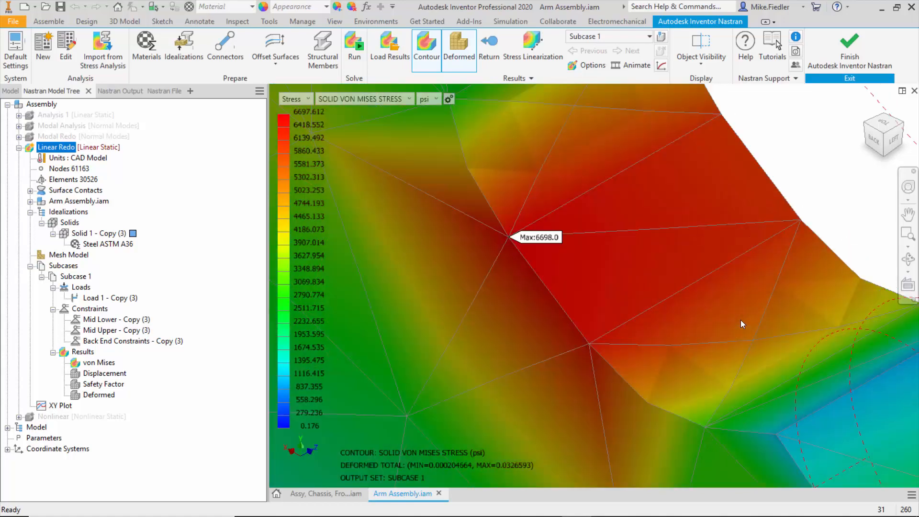
scroll(740, 320, down, 4)
scroll(739, 320, down, 5)
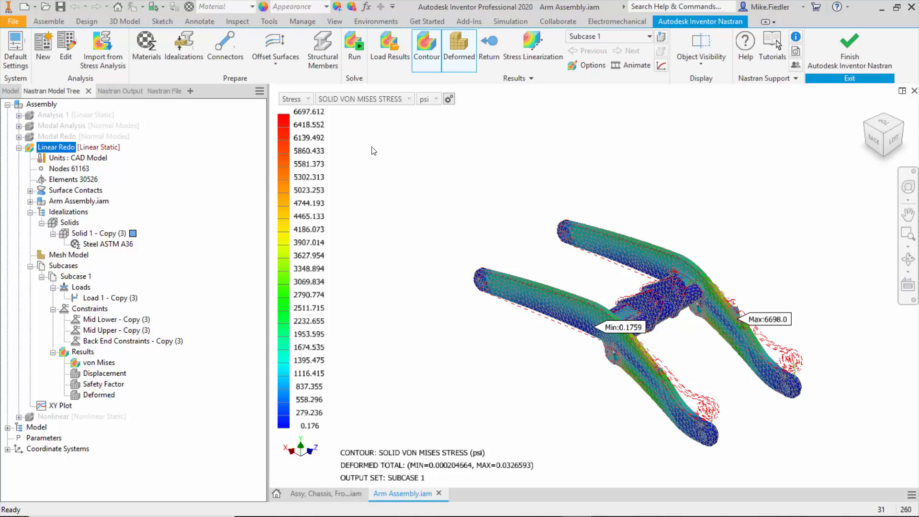
Display the total displacement contour with the arm seen from the back, followed by the displacement along the X-axis
click(303, 100)
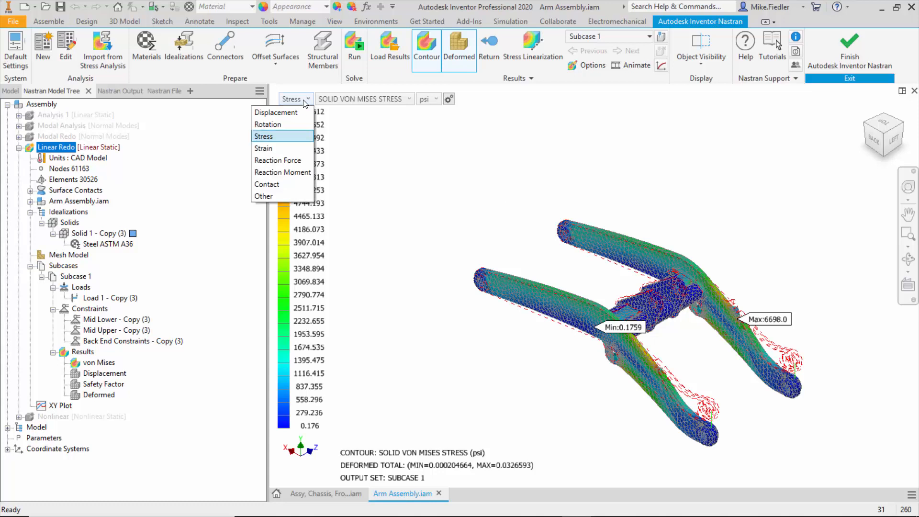
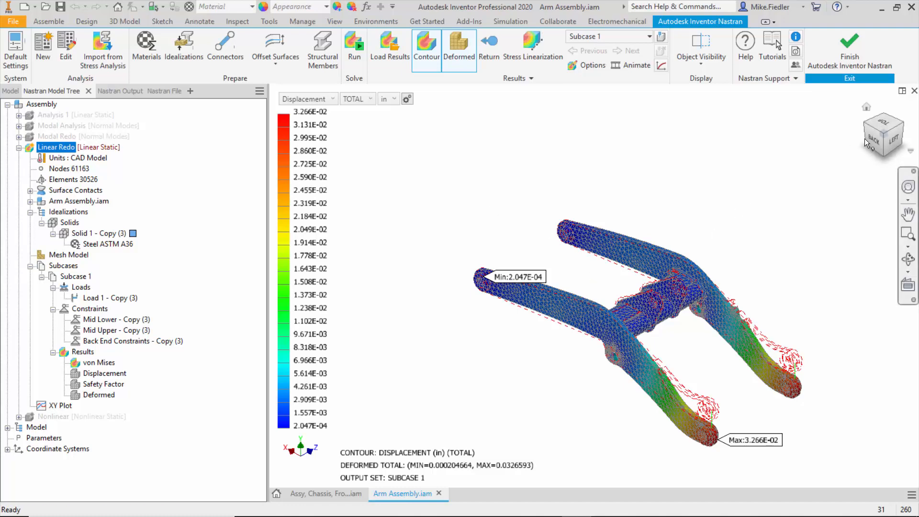
click(878, 139)
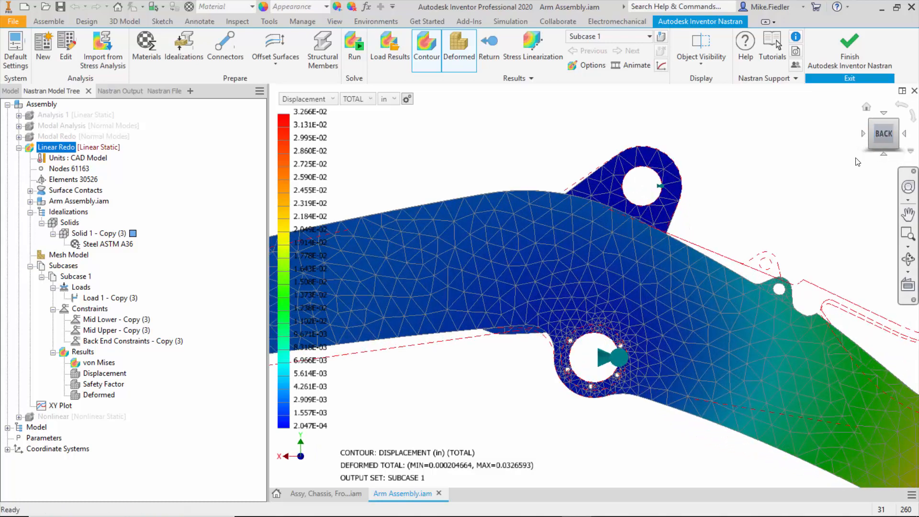
scroll(756, 246, up, 2)
scroll(756, 245, down, 5)
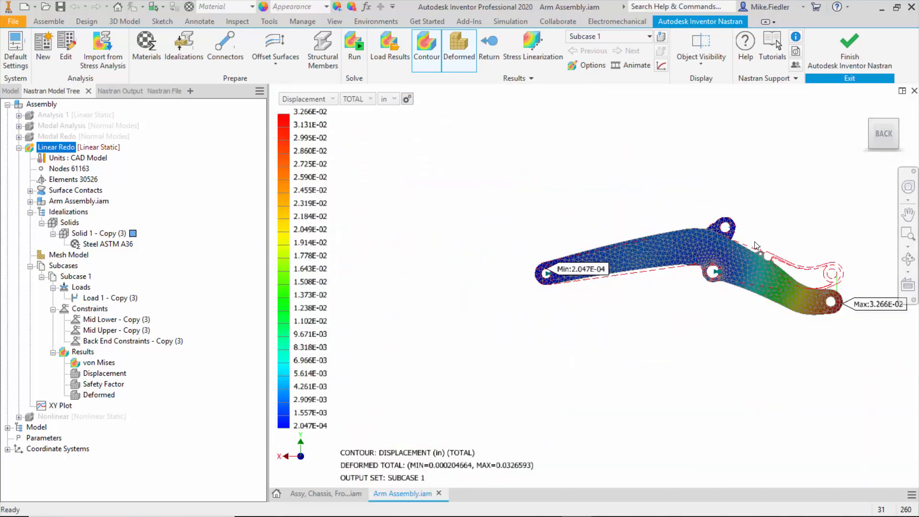
scroll(847, 292, up, 2)
scroll(847, 292, down, 2)
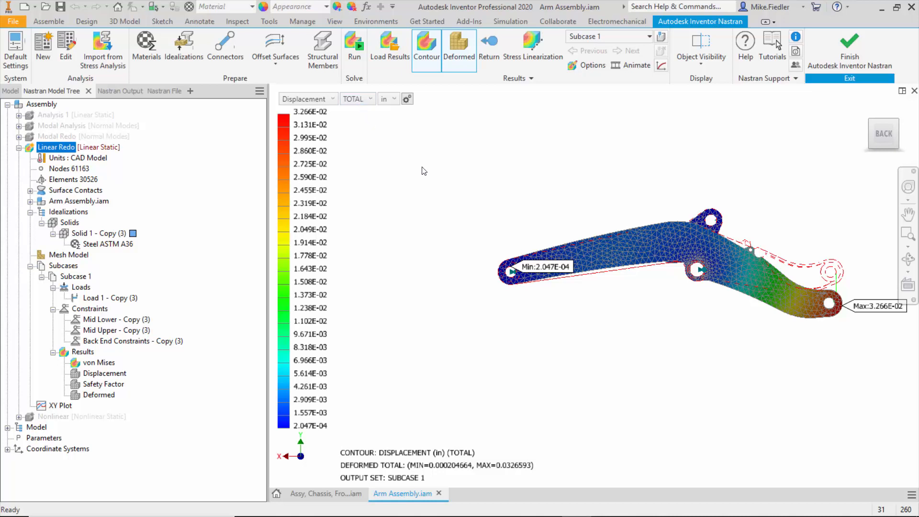
click(364, 99)
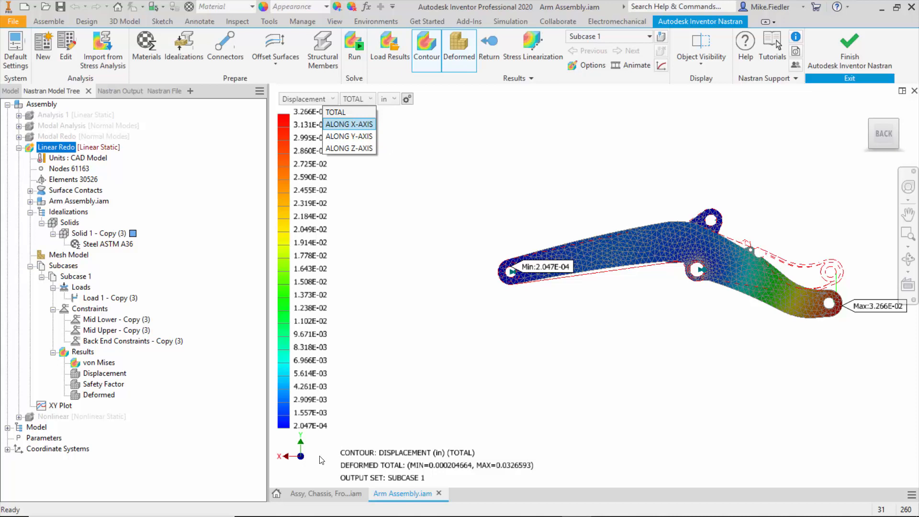
click(344, 125)
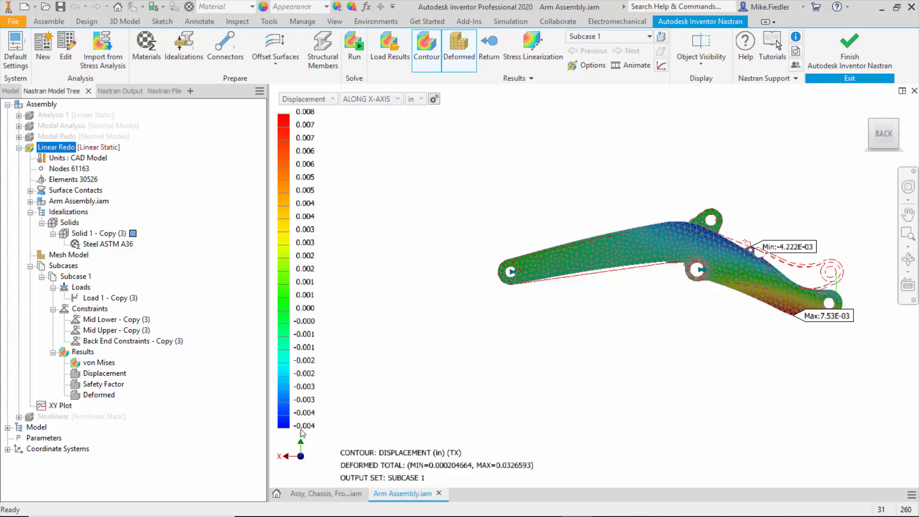
Display the displacement along the Y-axis with the whole arm in view, and set the result unit to mm
click(376, 100)
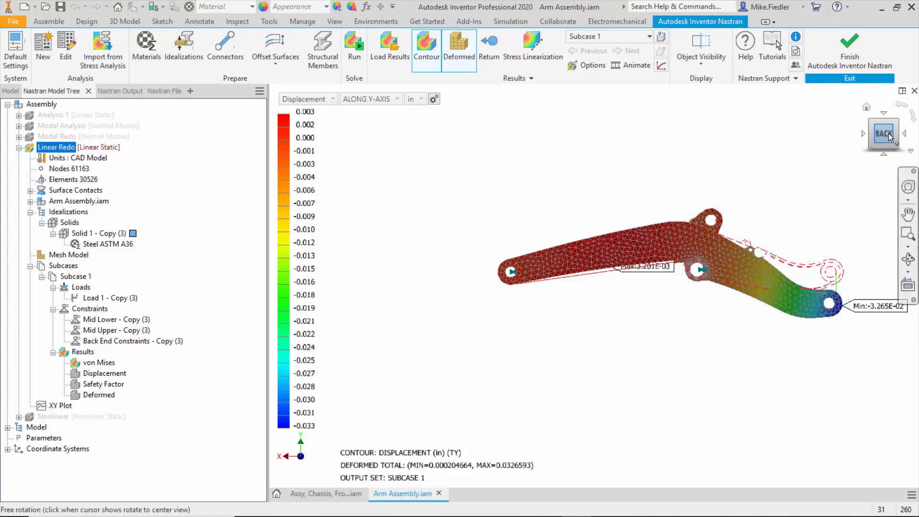
click(908, 213)
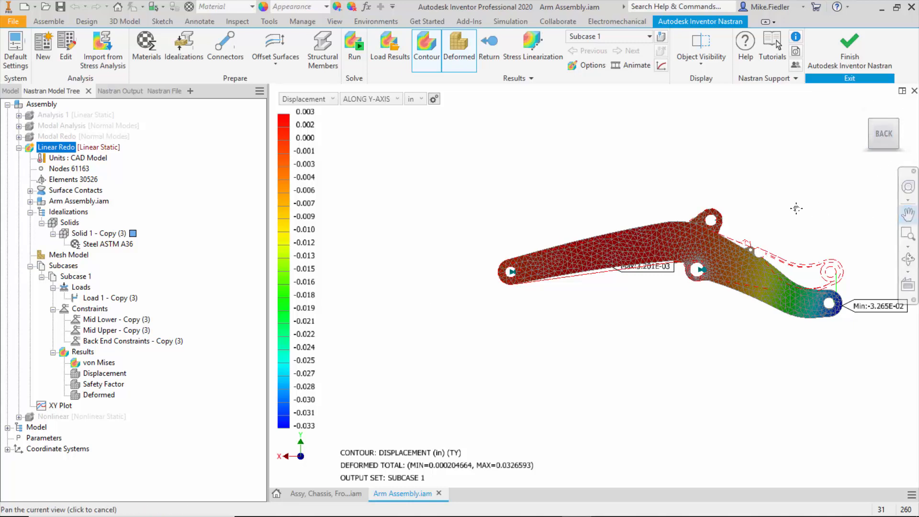
drag(796, 209, 716, 205)
scroll(603, 214, down, 2)
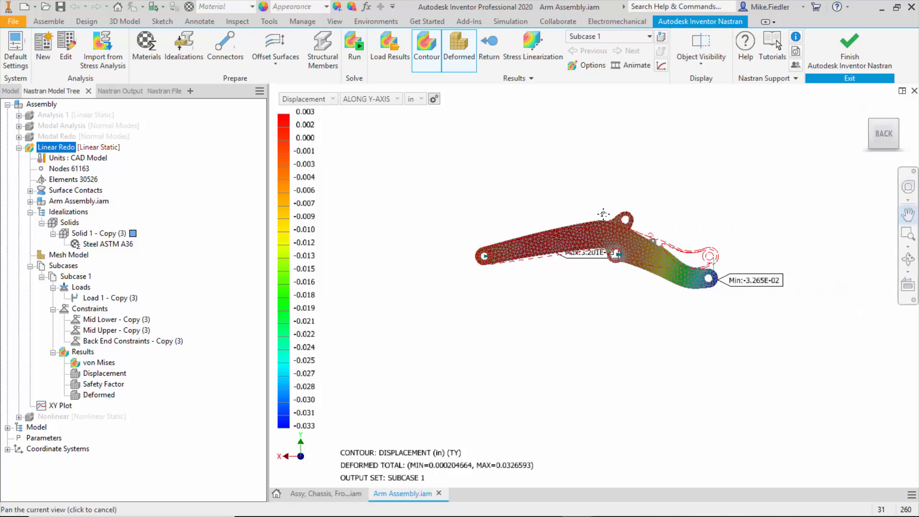
scroll(603, 214, up, 3)
scroll(604, 216, down, 1)
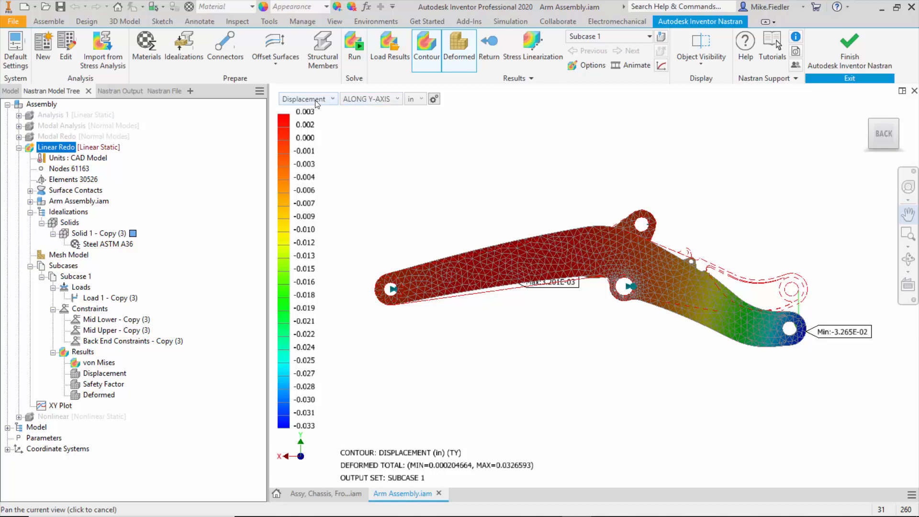
click(417, 100)
click(415, 126)
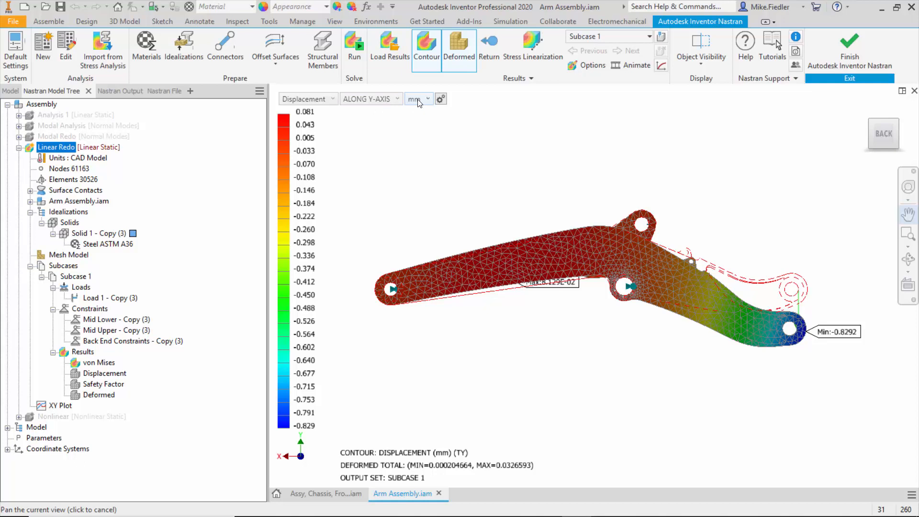
Return to the solid von Mises stress contour in psi and show the whole assembly in the home view
click(325, 100)
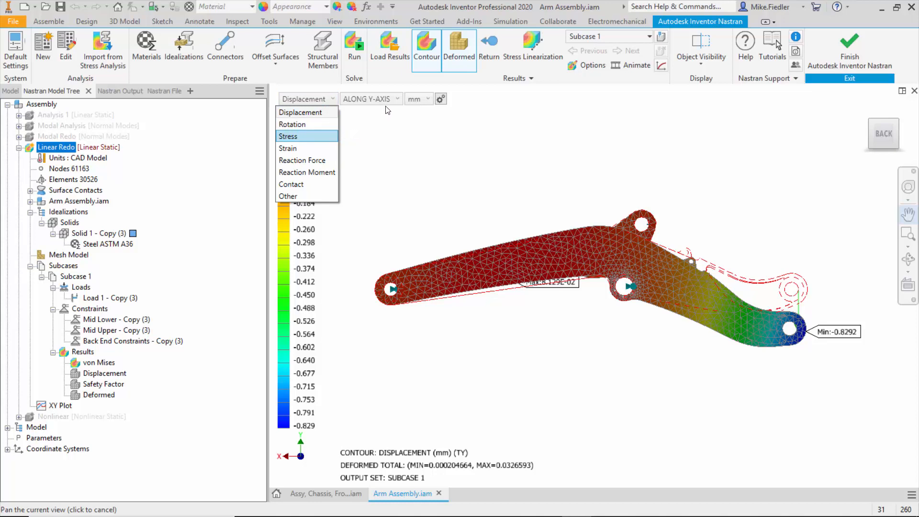
key(Return)
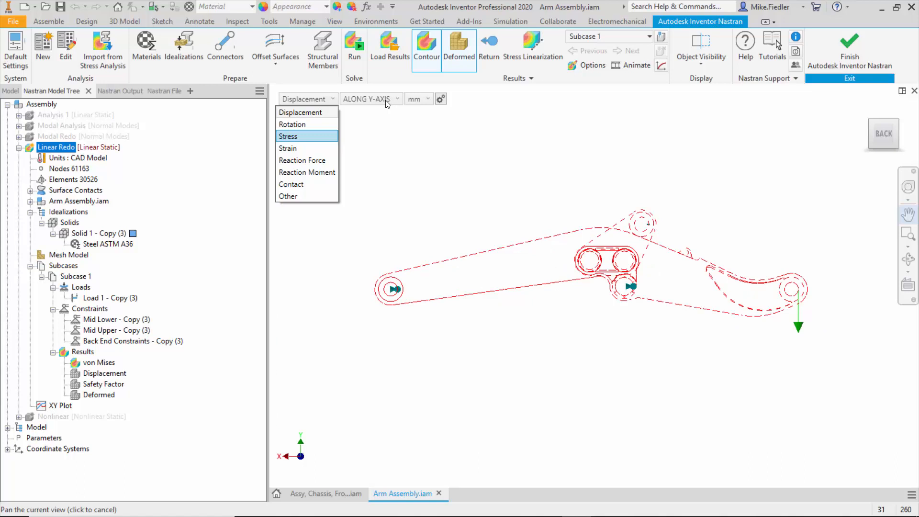
click(386, 100)
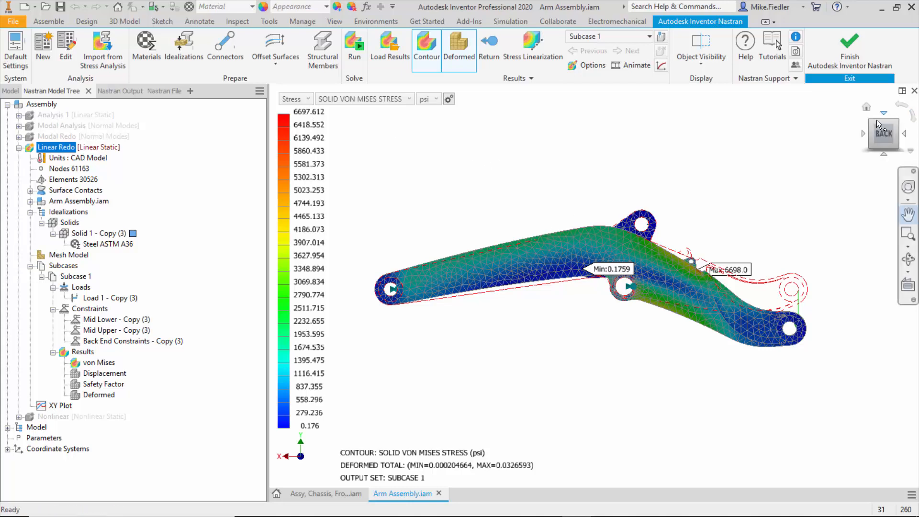
click(867, 108)
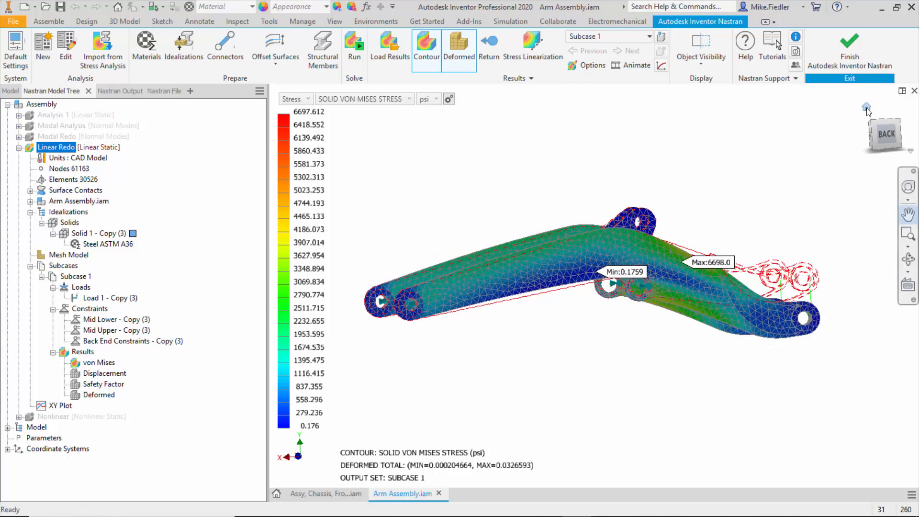
click(883, 116)
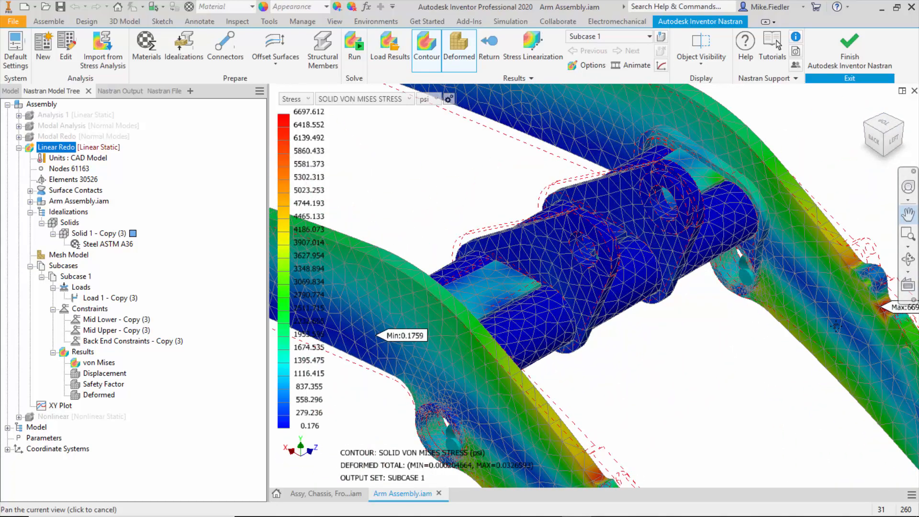
scroll(835, 325, down, 3)
drag(821, 344, 708, 304)
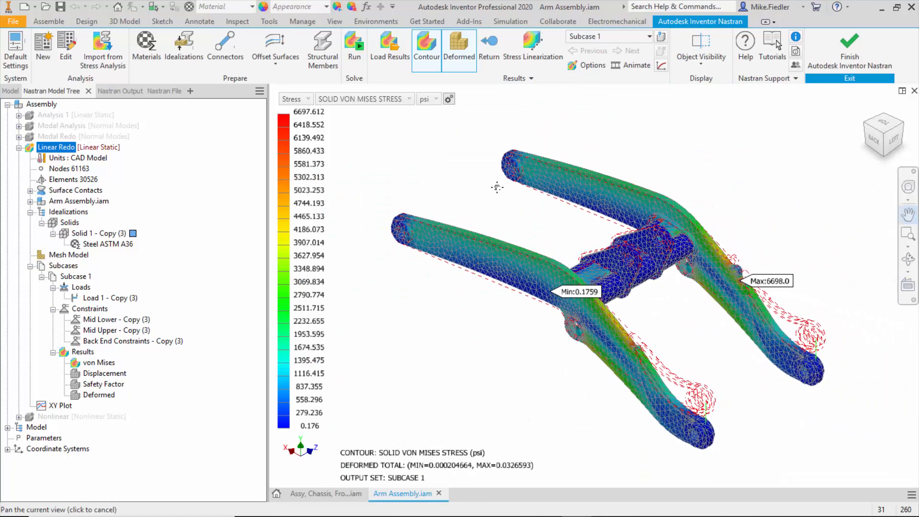
Display the solid X-normal stress contour and examine the maximum and minimum locations on the arm from the back
click(382, 100)
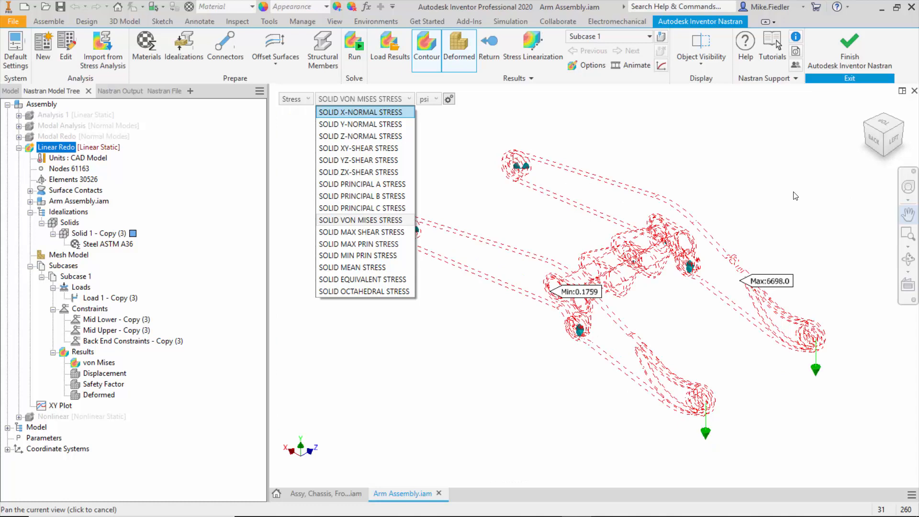
key(Return)
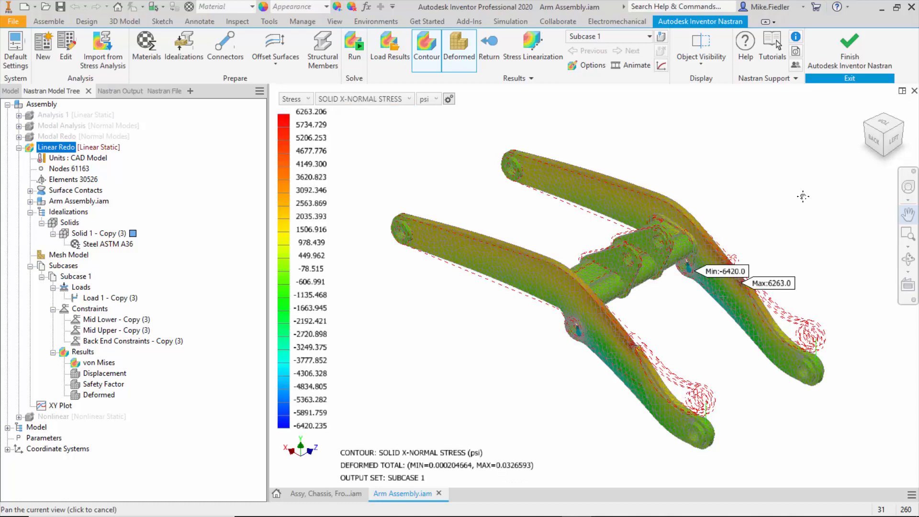
click(877, 142)
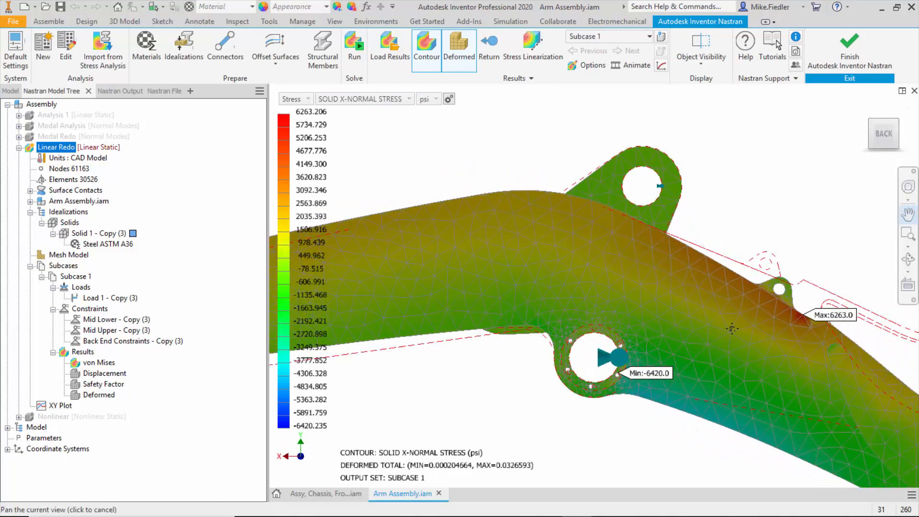
scroll(732, 330, down, 5)
scroll(739, 356, up, 2)
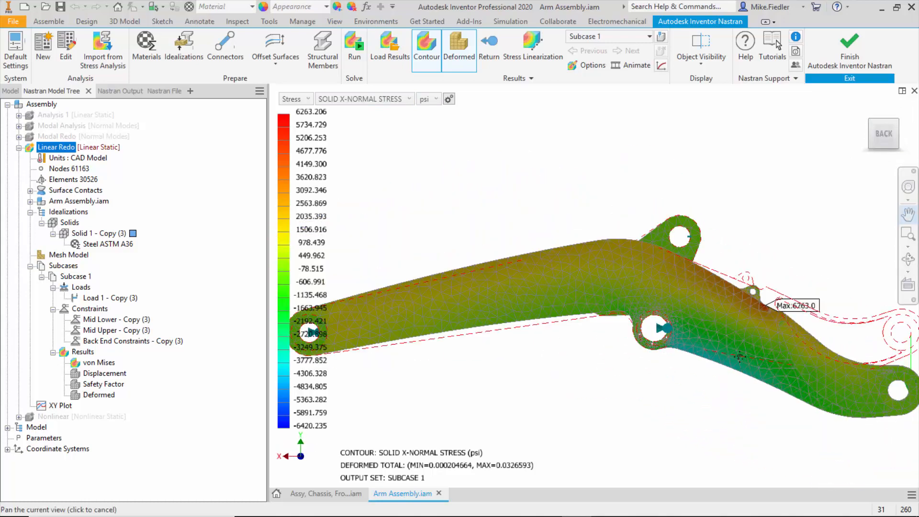
scroll(792, 360, up, 3)
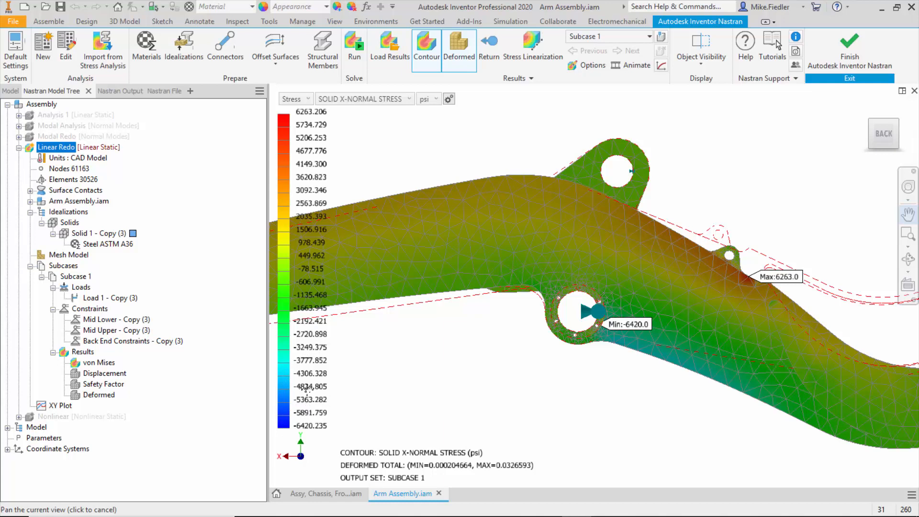
scroll(532, 387, up, 2)
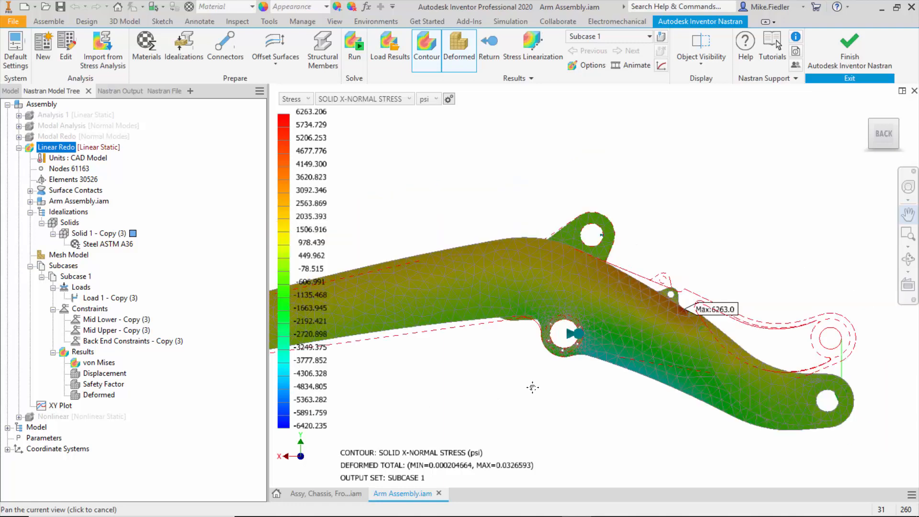
Examine the X-normal stress distribution up close around the lower pivot hole and the small upper lug of the arm
scroll(532, 387, up, 2)
scroll(532, 387, down, 2)
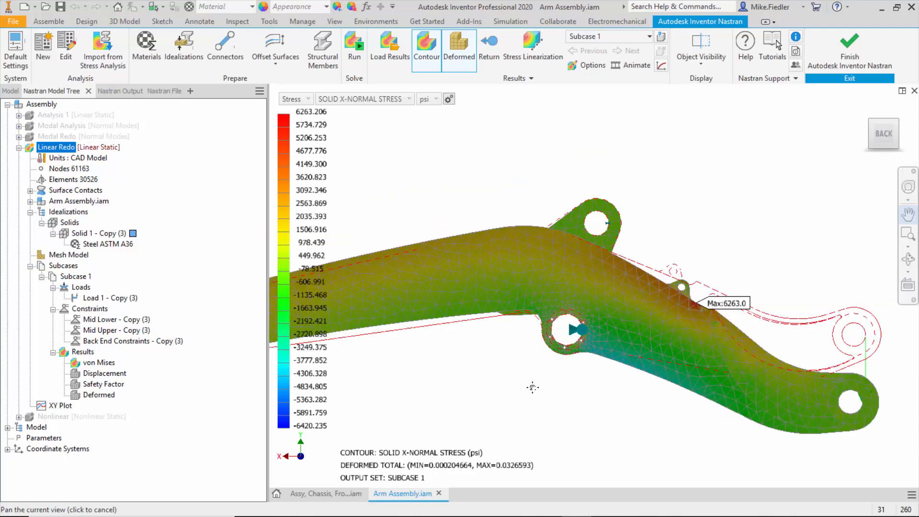
scroll(532, 387, down, 2)
scroll(532, 386, down, 2)
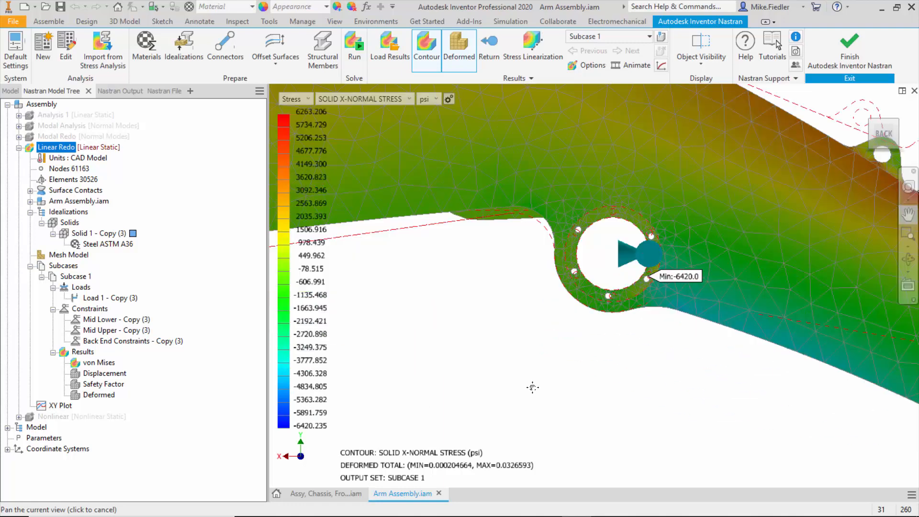
scroll(604, 355, up, 2)
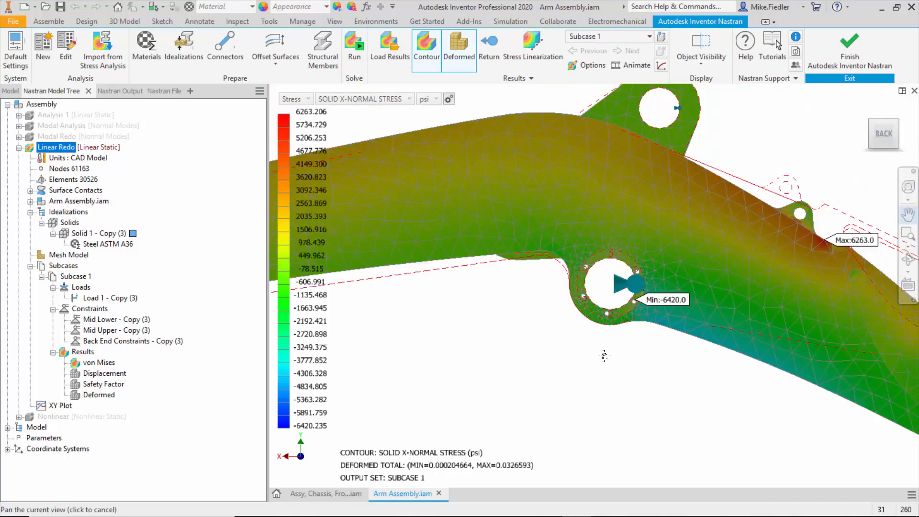
scroll(607, 353, up, 2)
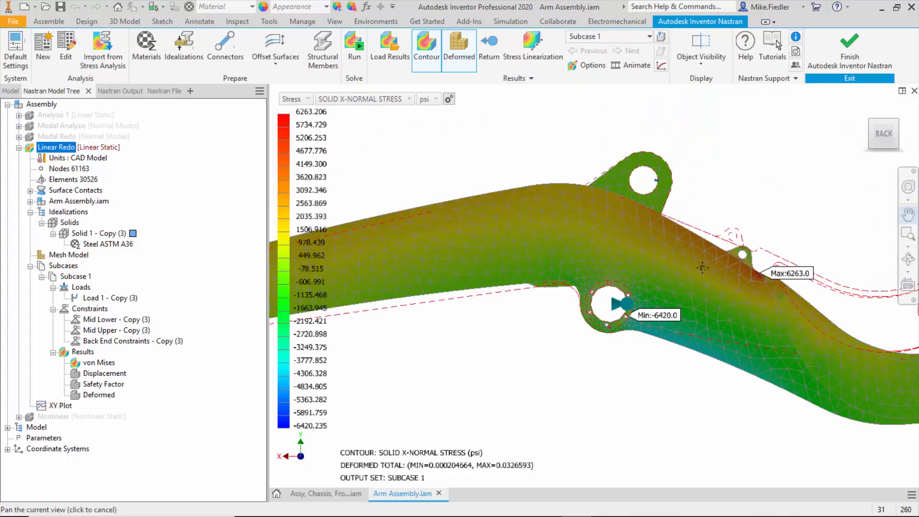
scroll(677, 324, down, 2)
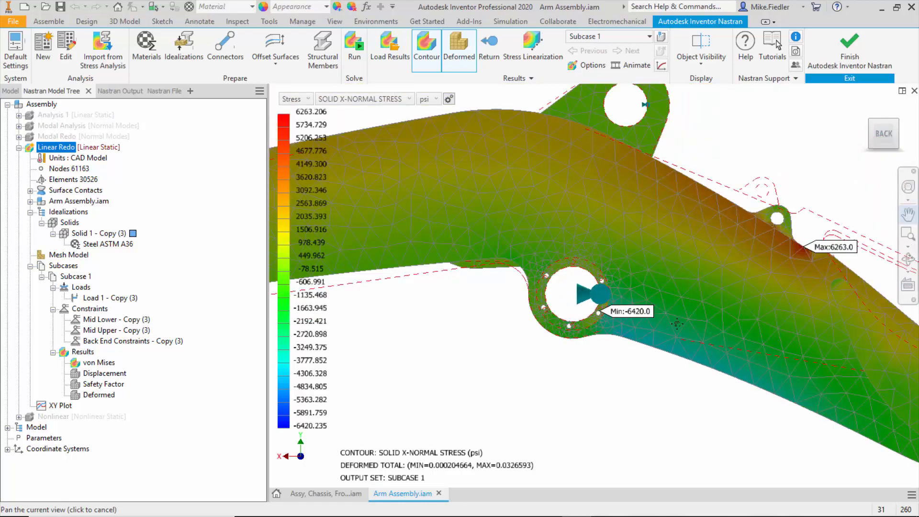
scroll(677, 324, down, 2)
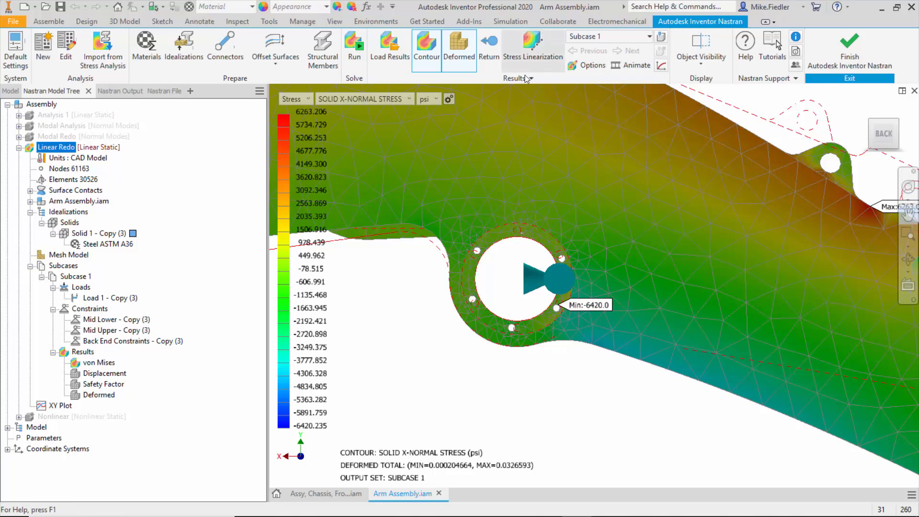
click(661, 38)
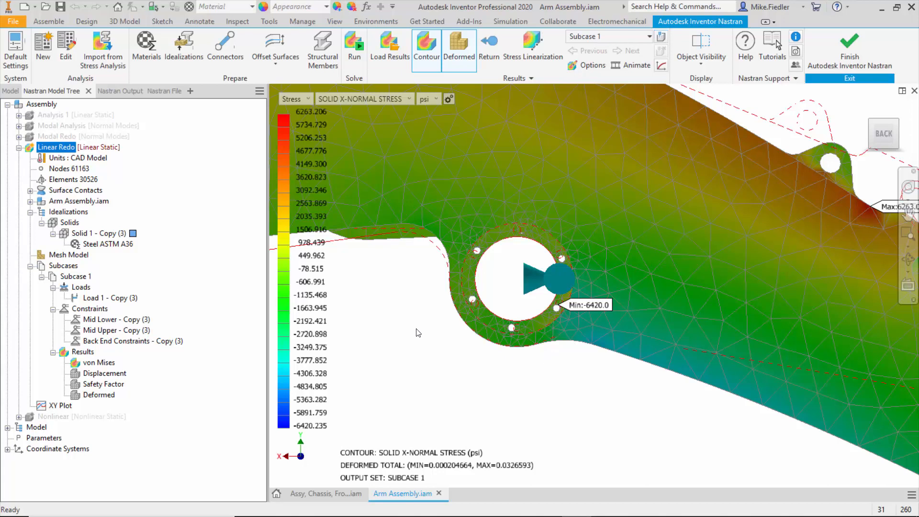
Turn on query display for the nodes and query several nodes on the arm's lower edge and mid-height beside the pivot hole
click(62, 171)
right_click(64, 171)
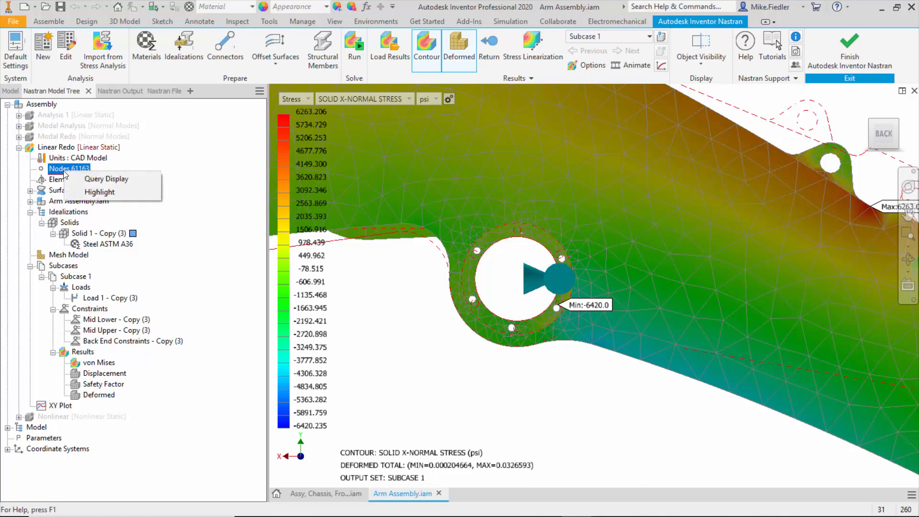
click(104, 180)
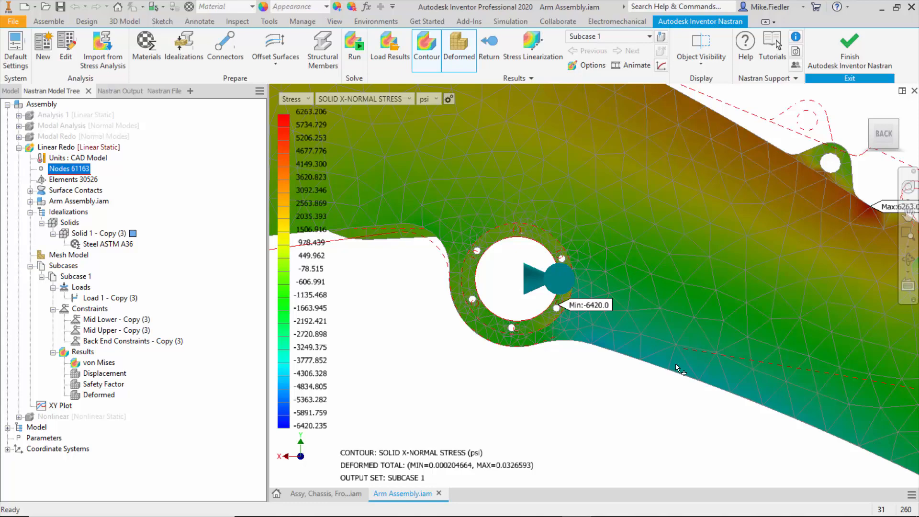
mouse_move(676, 368)
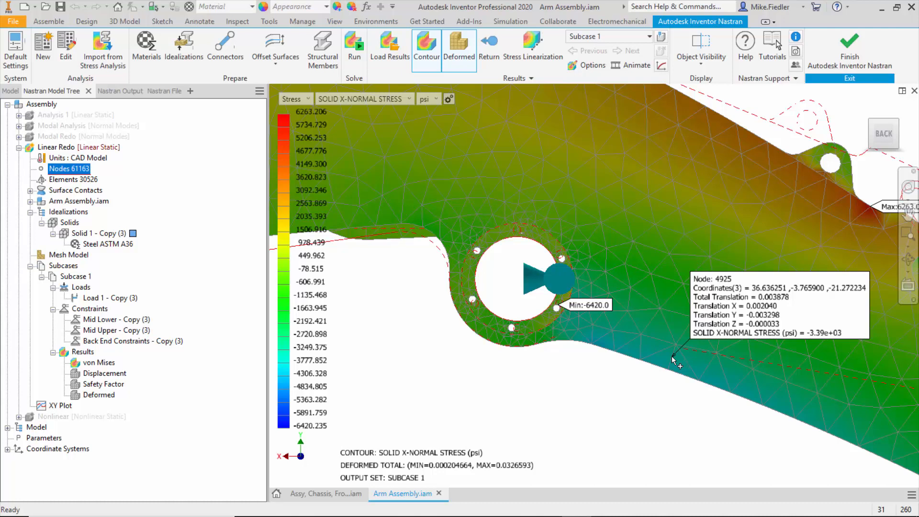
click(668, 278)
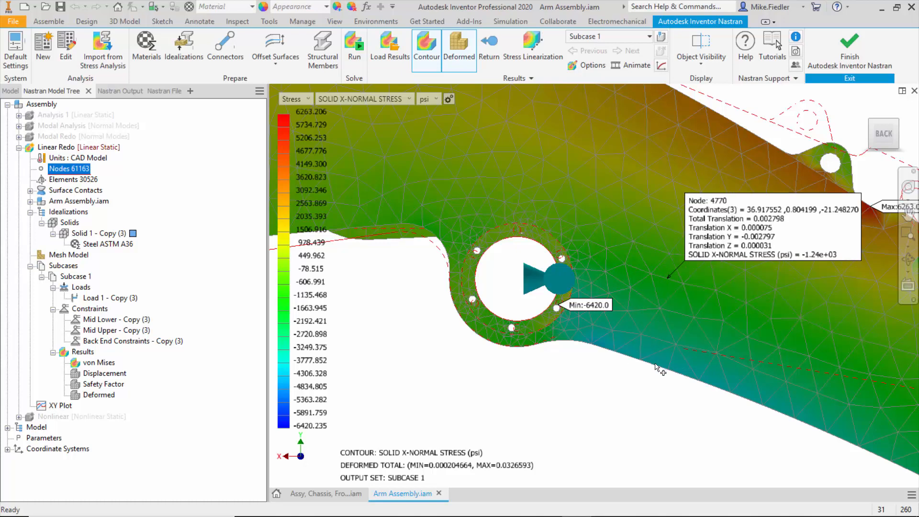
click(668, 369)
click(669, 288)
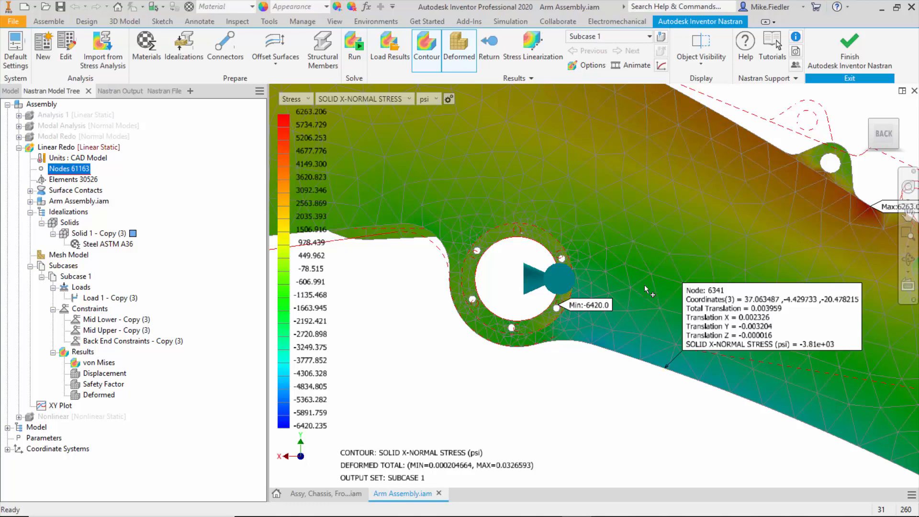
click(670, 292)
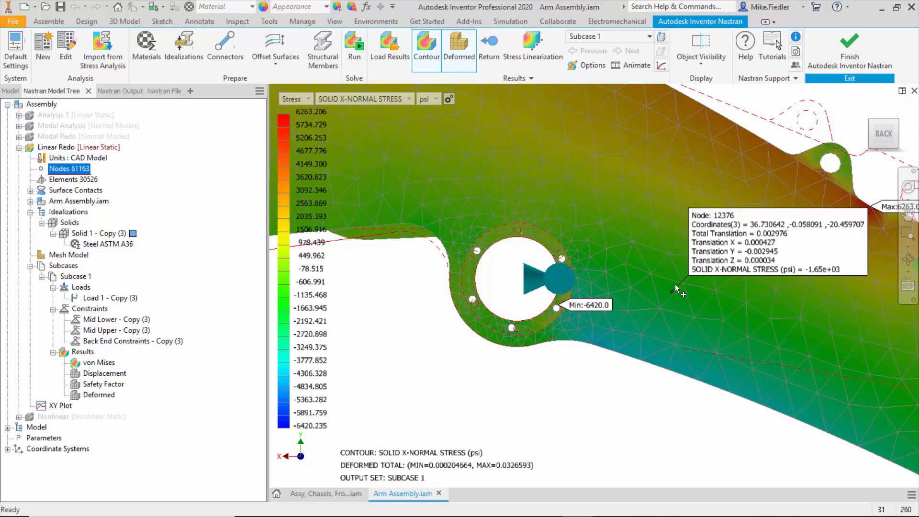
click(624, 279)
click(651, 285)
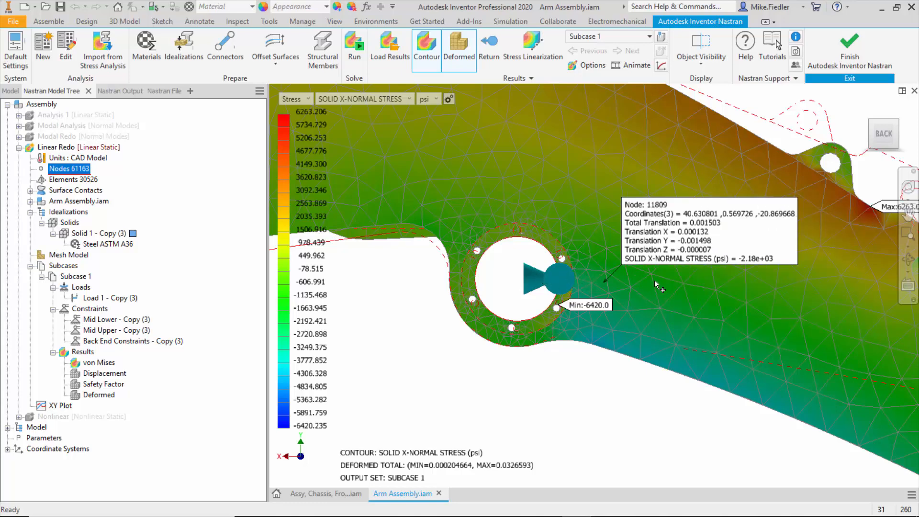
click(652, 280)
click(653, 284)
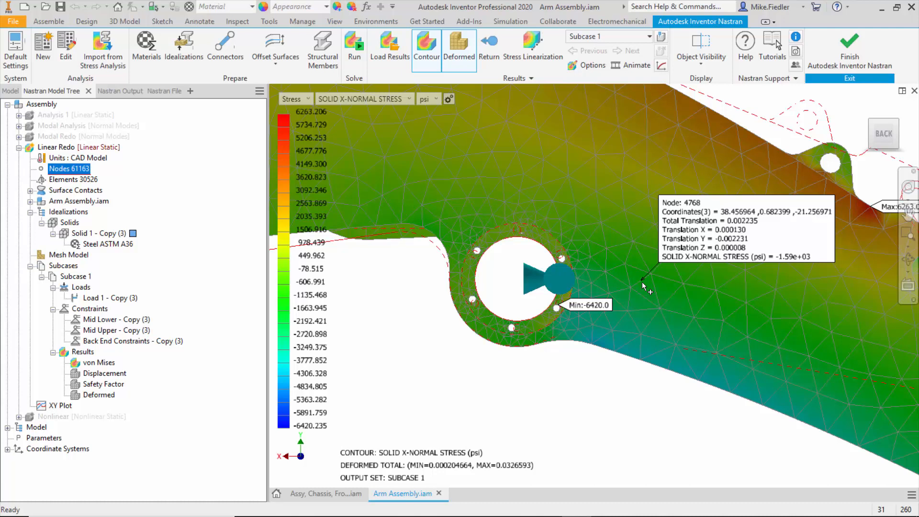
Turn off the query display for the nodes
click(574, 399)
right_click(95, 176)
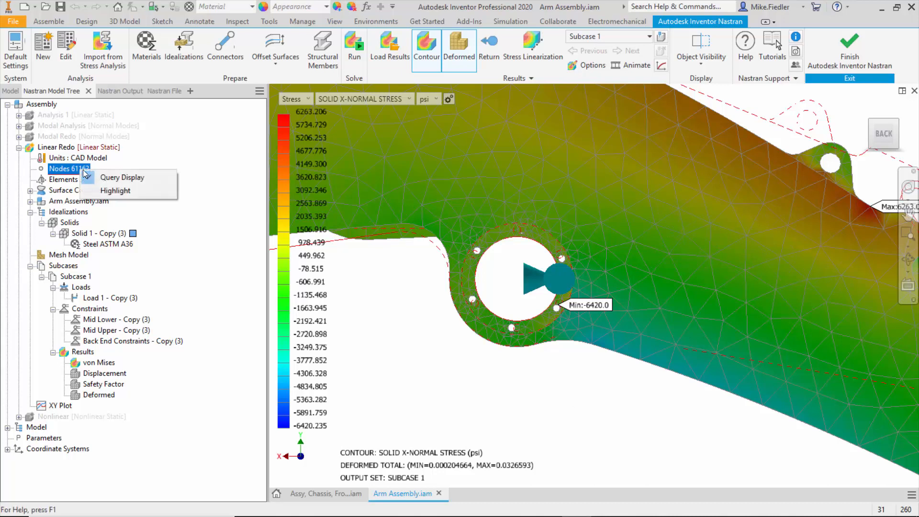
click(98, 177)
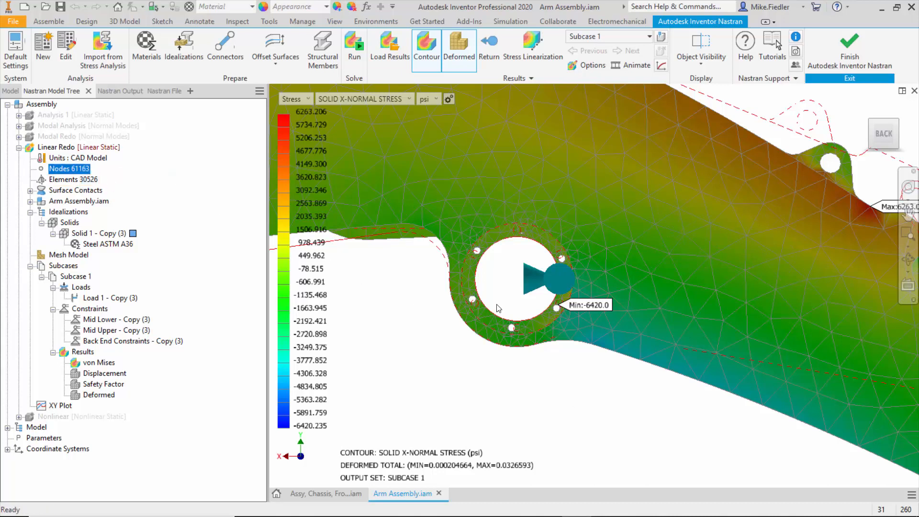
Review the available stress results, and display the solid effective elastic strain contour on the whole assembly in an isometric view
click(300, 98)
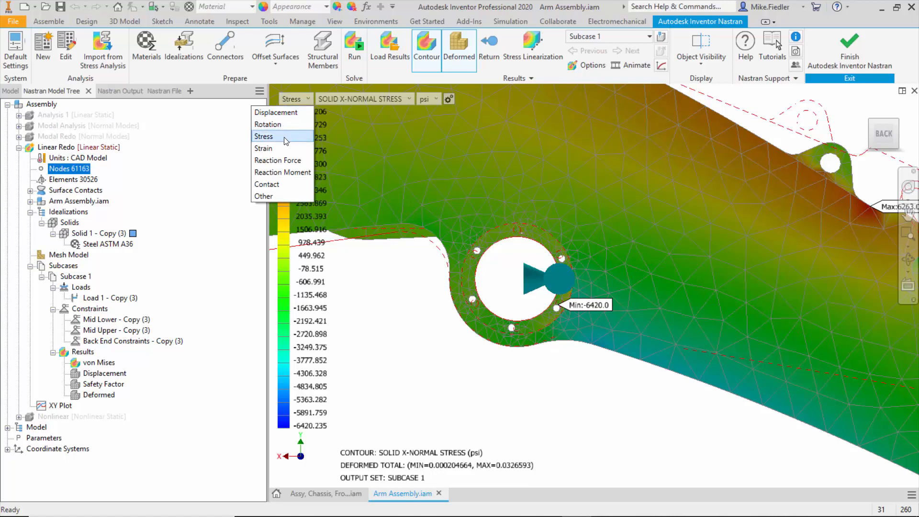
click(381, 97)
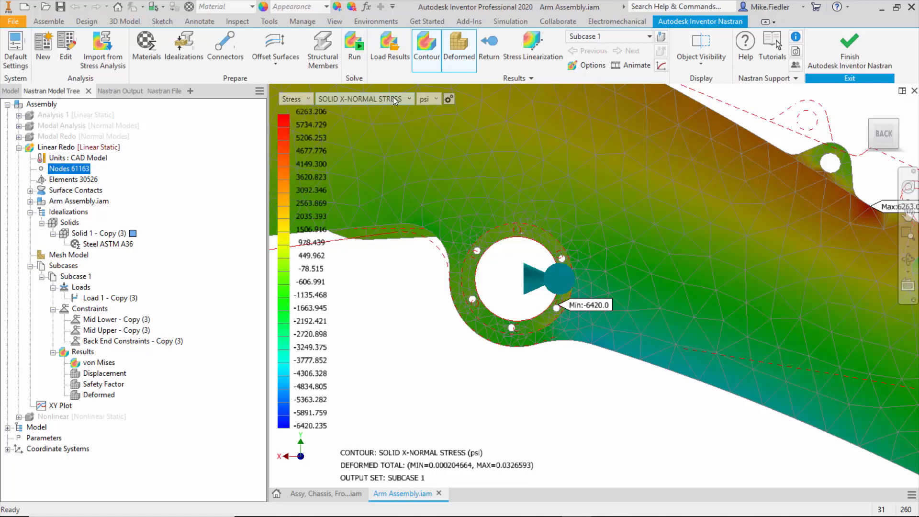
click(409, 99)
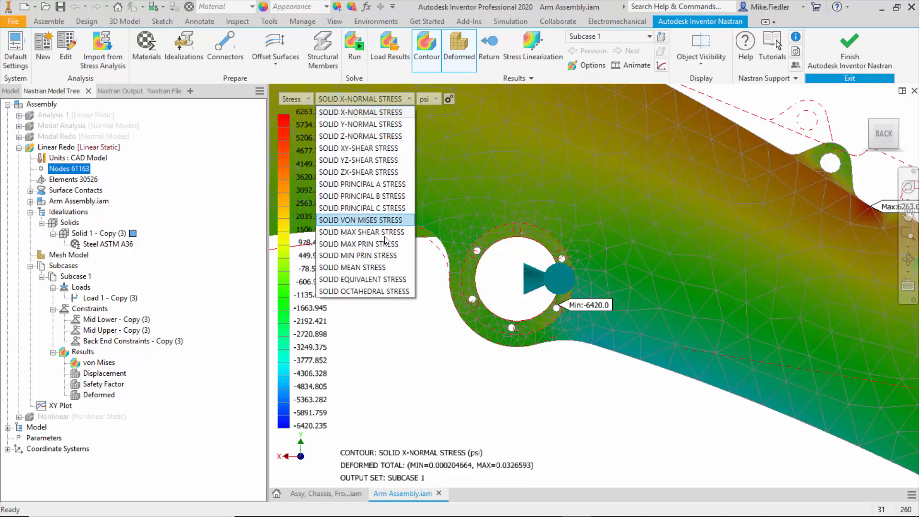
click(297, 96)
click(308, 99)
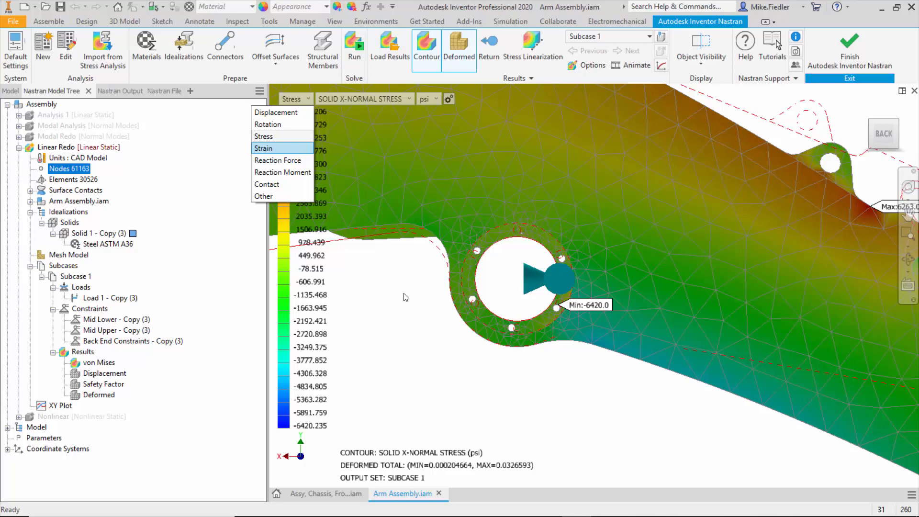
key(Return)
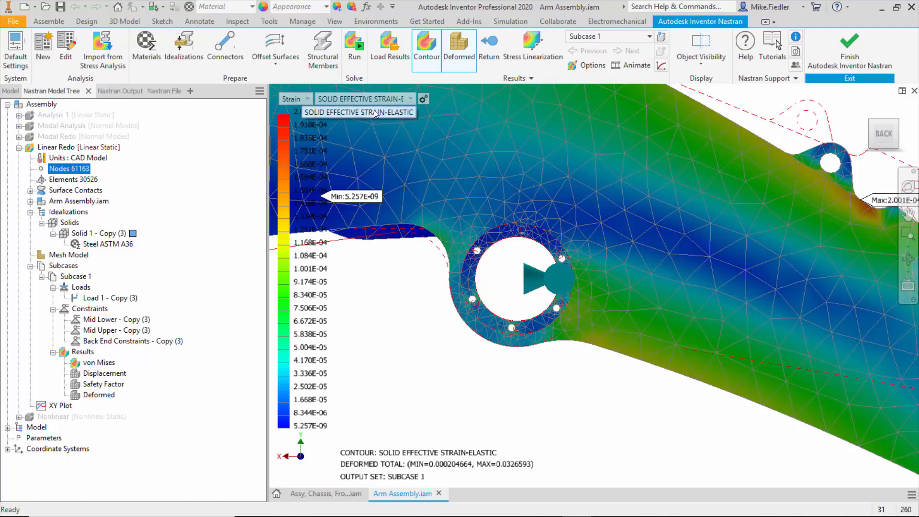
click(898, 124)
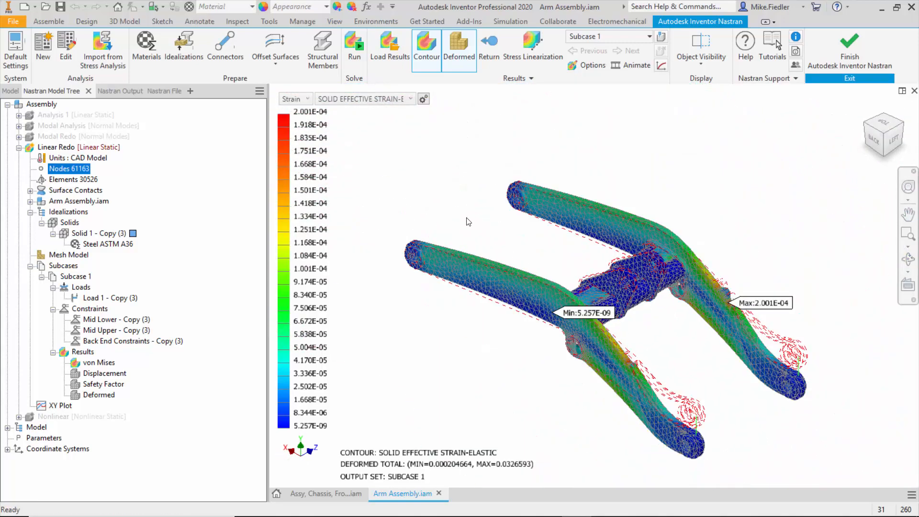
Leave the results, add Strain to the elemental output sets of the Linear Redo analysis, and solve it again
click(493, 57)
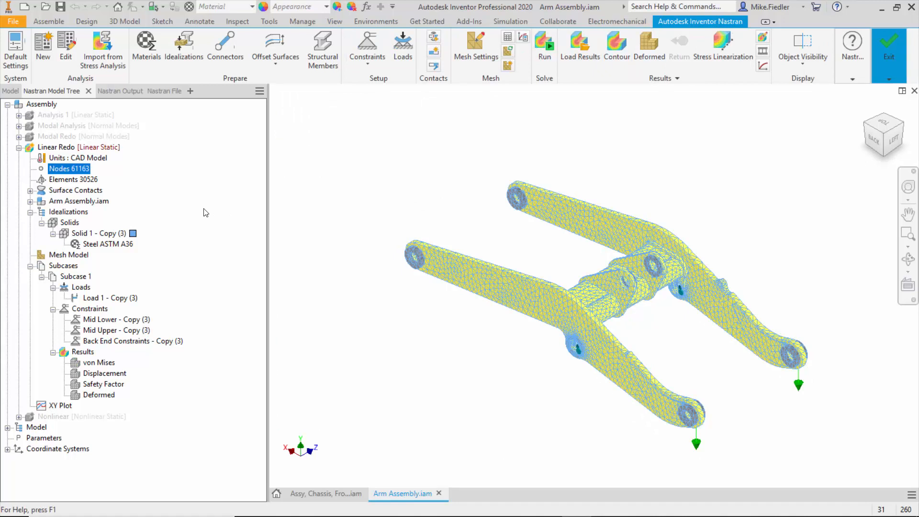
double_click(92, 151)
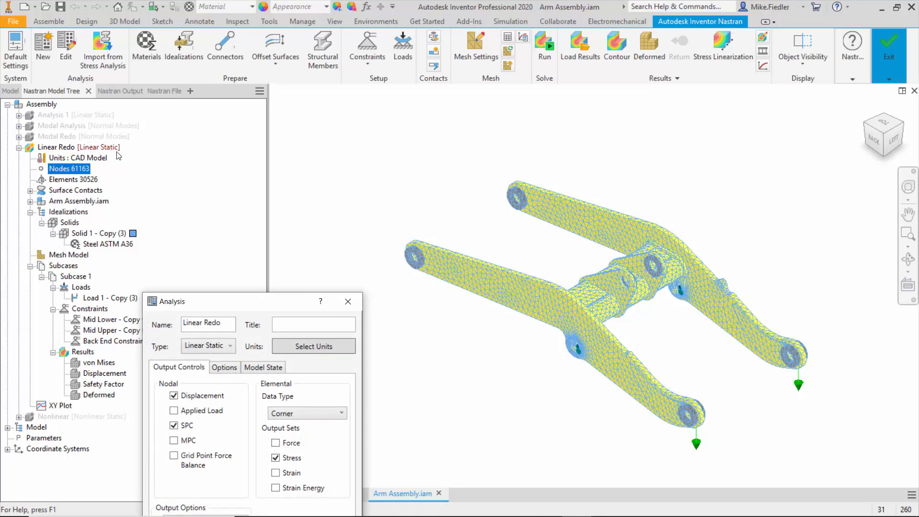
drag(233, 306, 260, 145)
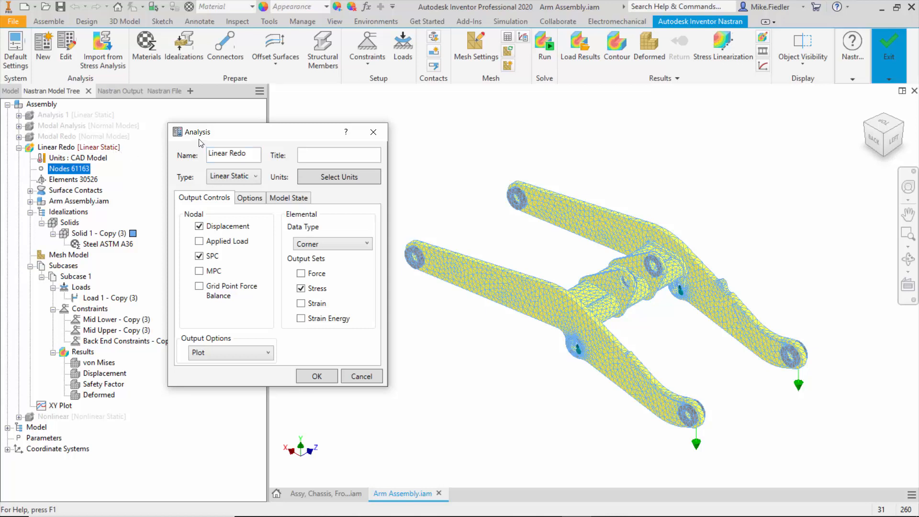
click(301, 305)
click(315, 377)
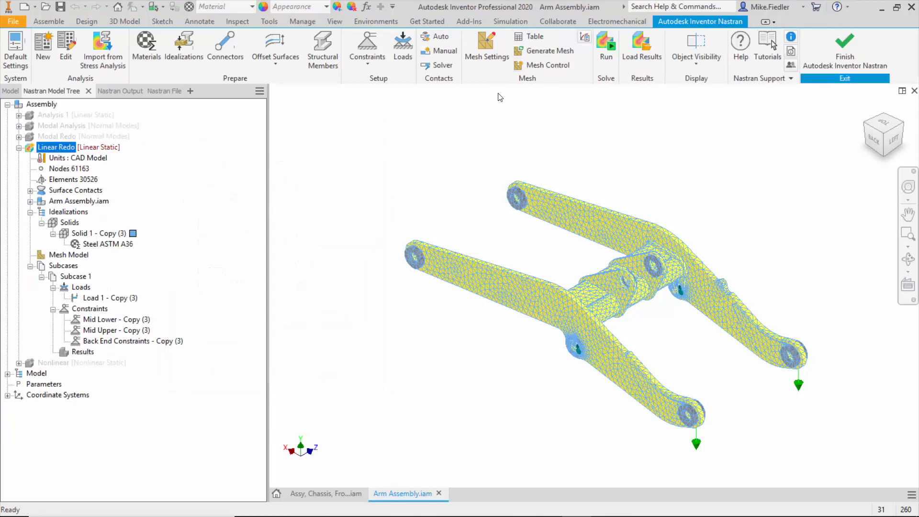
click(604, 53)
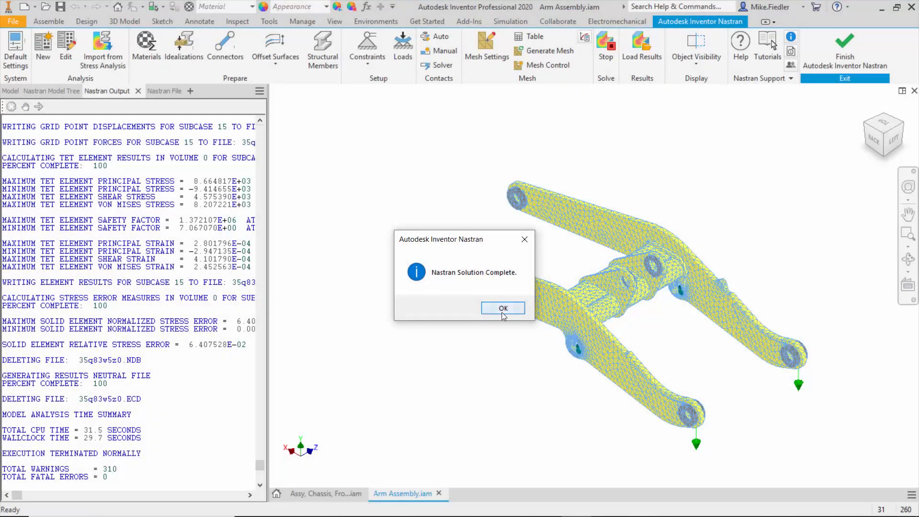
click(502, 312)
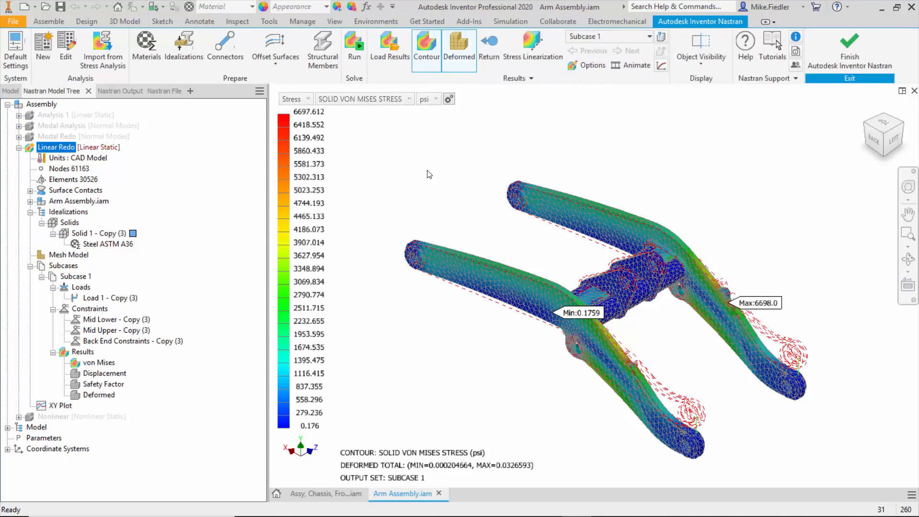
Display the solid X-normal strain contour for the new solution and return from the results to the meshed model
click(306, 98)
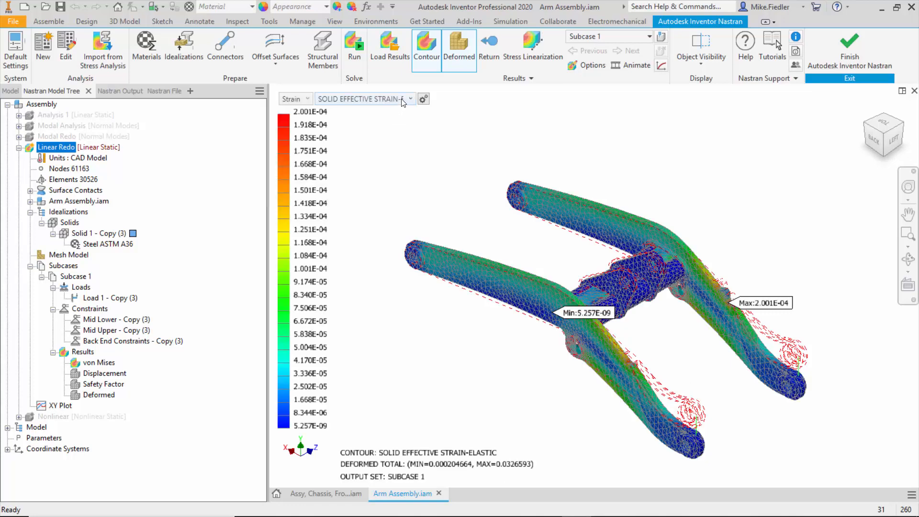
click(403, 100)
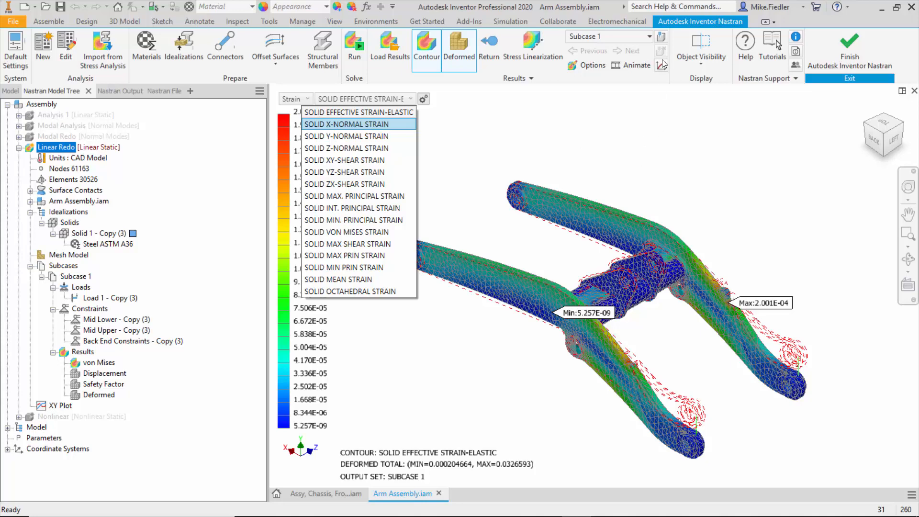
click(662, 40)
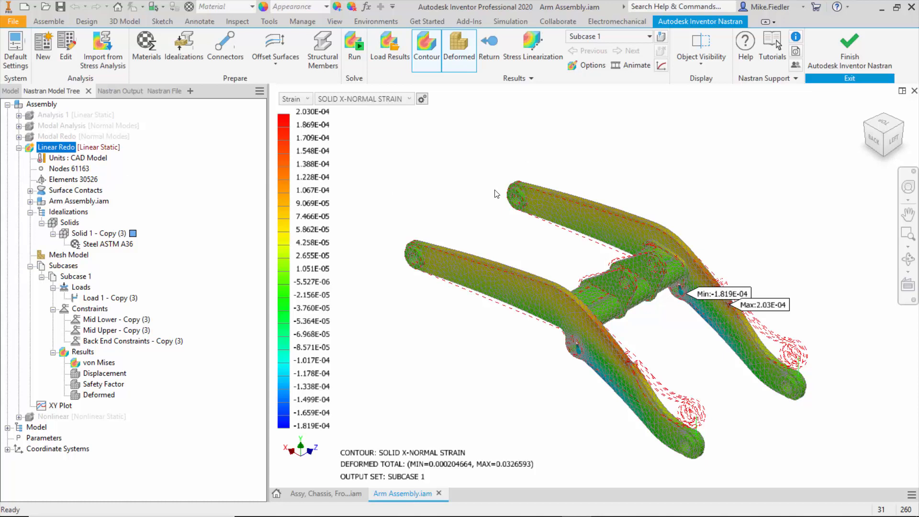
click(408, 99)
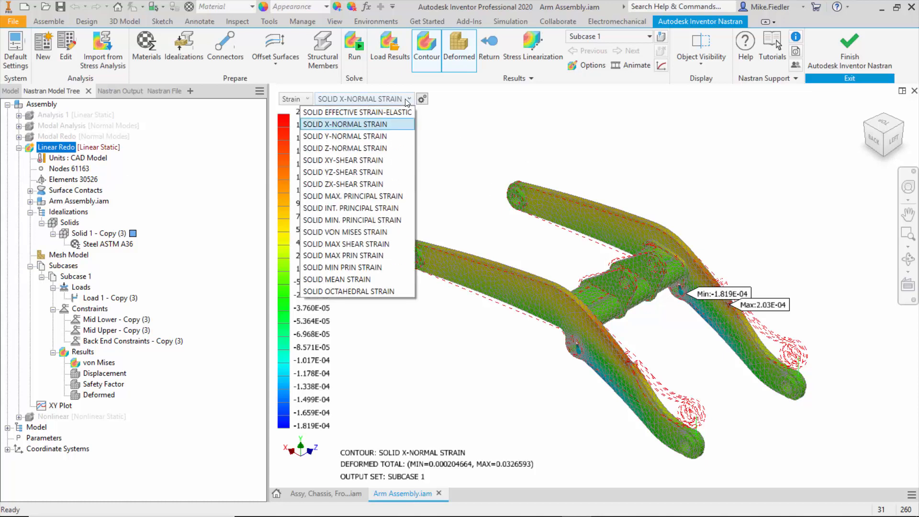
click(484, 152)
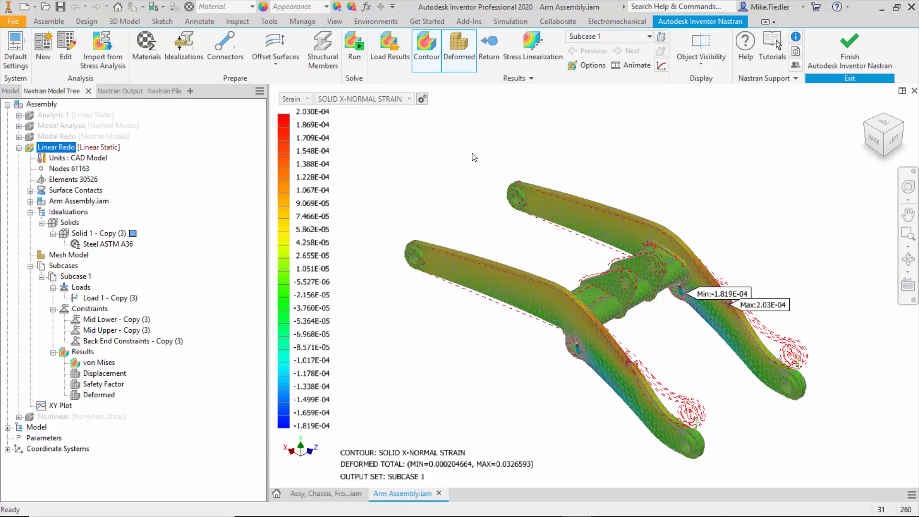
click(489, 56)
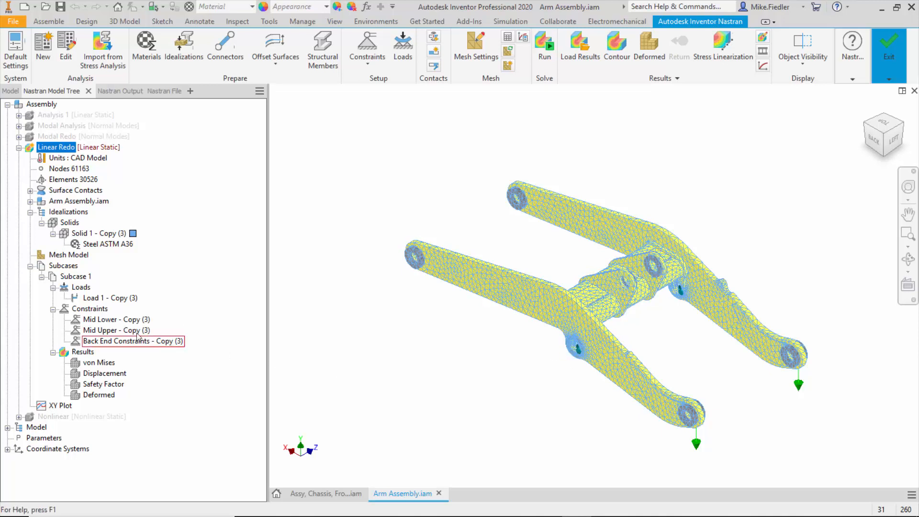
Check the SPC force and moment summations for the Mid Upper constraint in Subcase 1
right_click(103, 332)
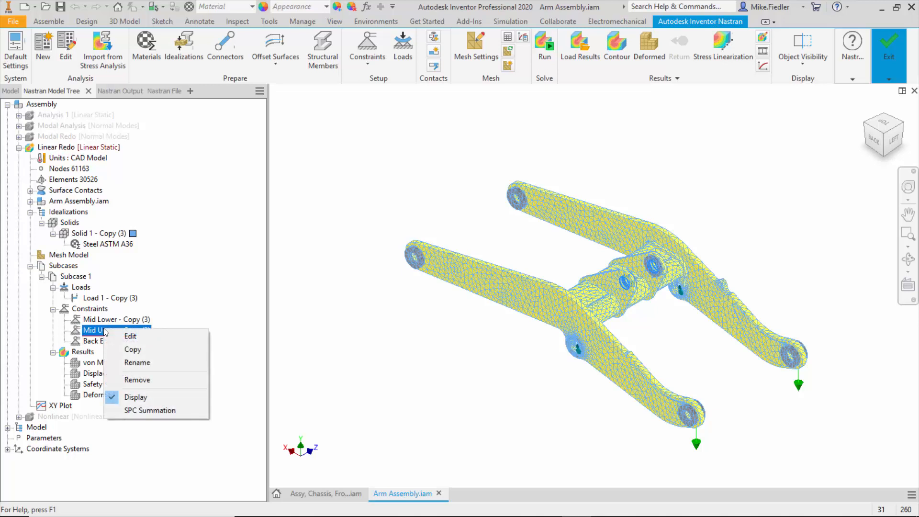
click(175, 411)
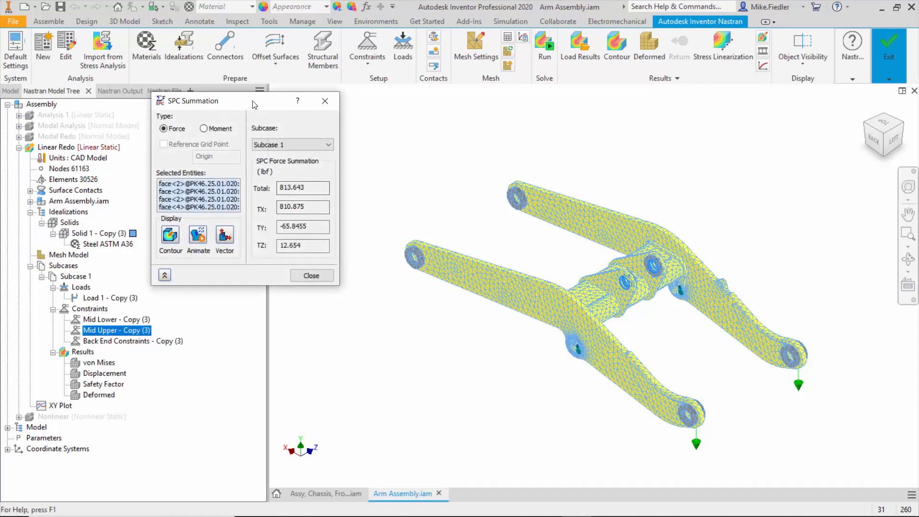
drag(263, 101, 354, 114)
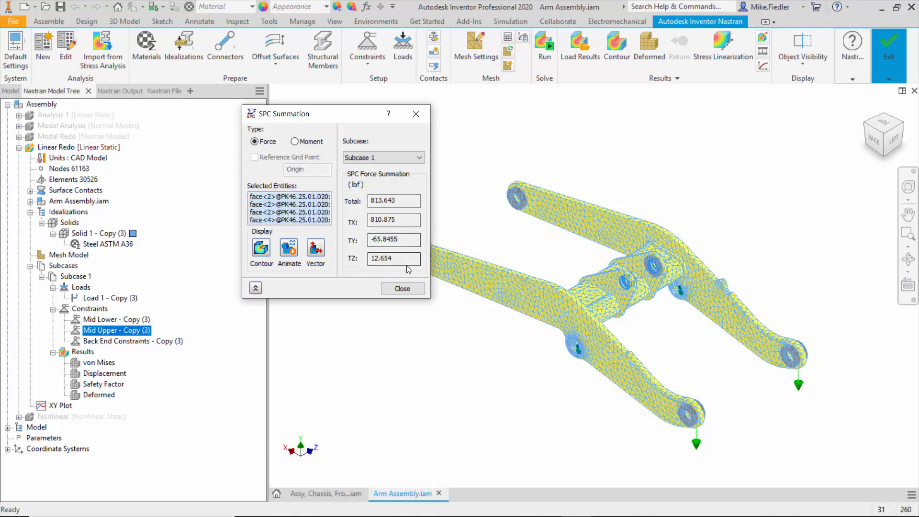
click(295, 141)
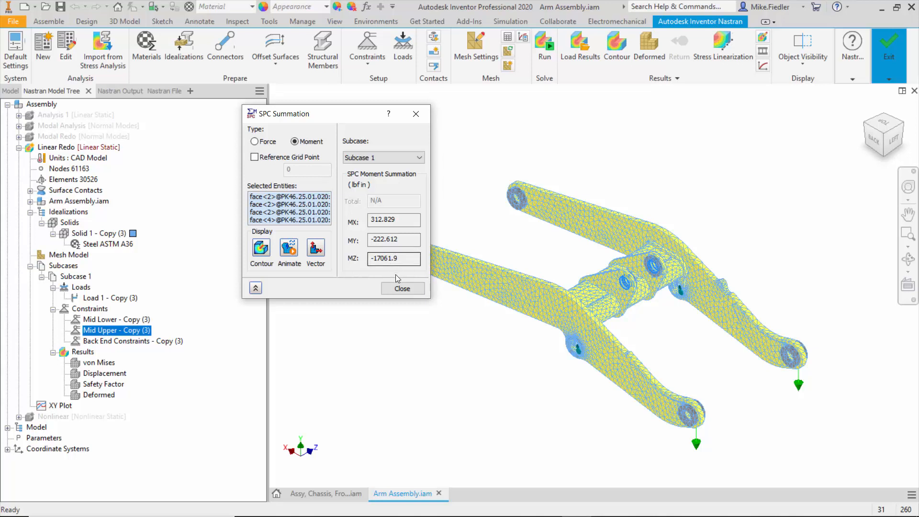
click(405, 289)
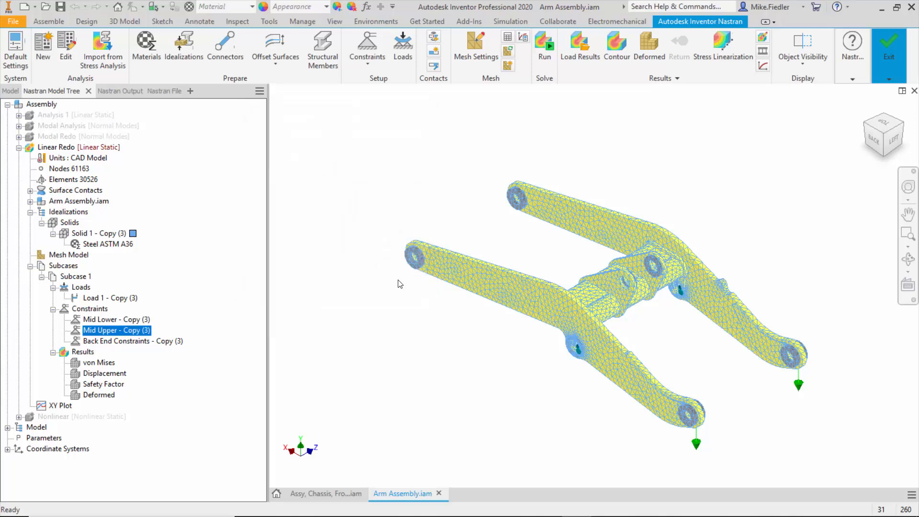
Check the combined SPC force summation for the Mid Lower and Mid Upper constraints
click(134, 321)
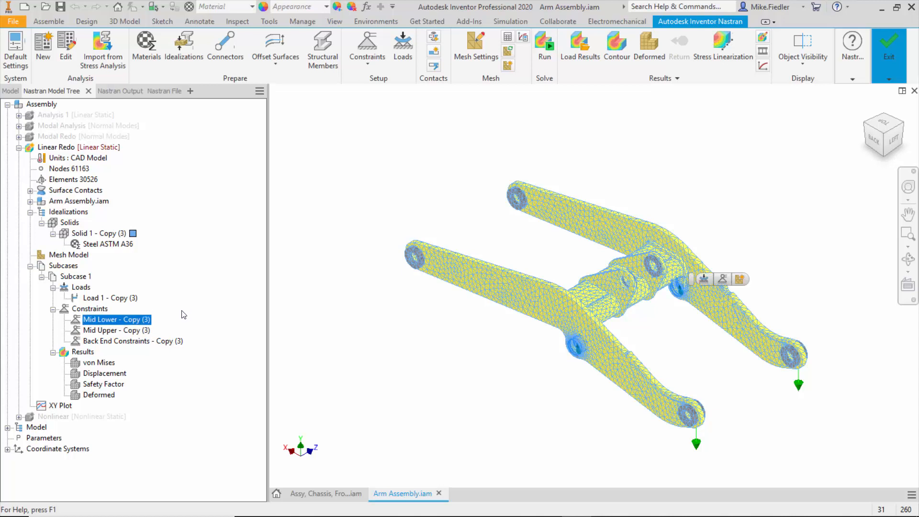
ctrl+click(135, 330)
right_click(136, 333)
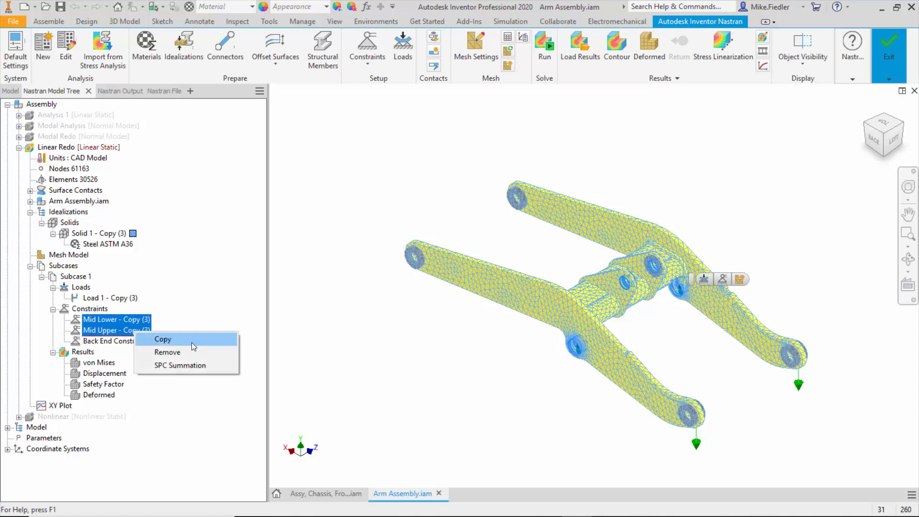
click(201, 364)
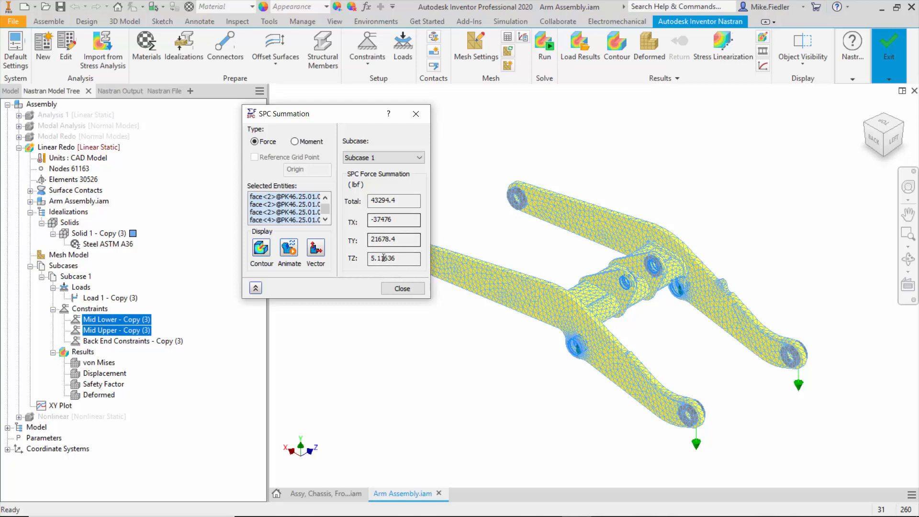
click(402, 288)
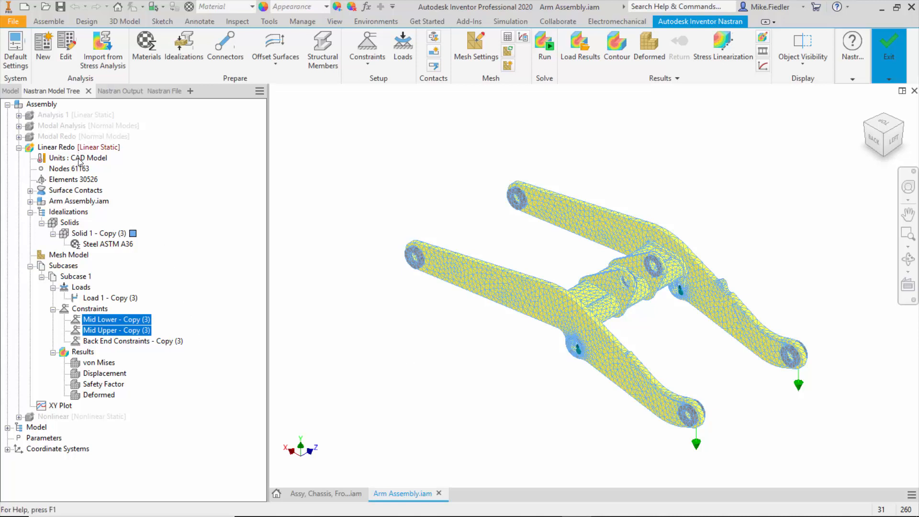
Activate the Nonlinear static analysis
right_click(77, 419)
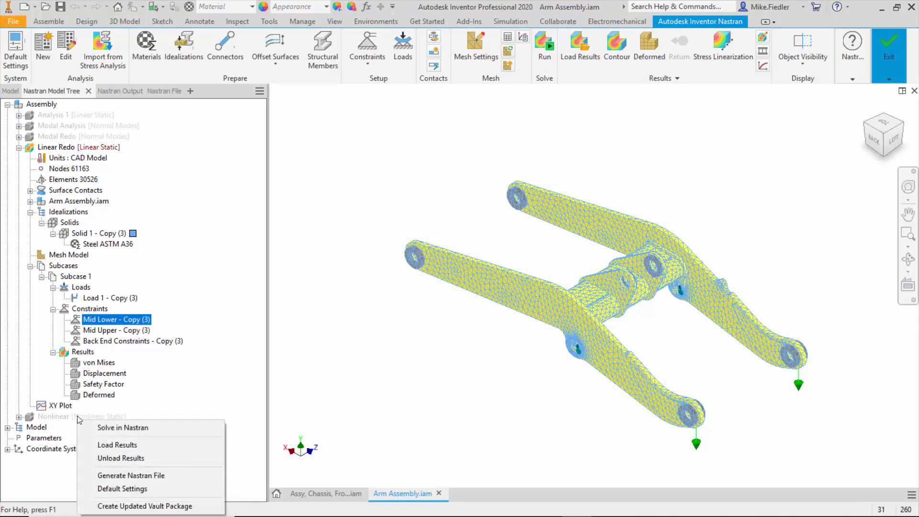
click(77, 418)
right_click(77, 419)
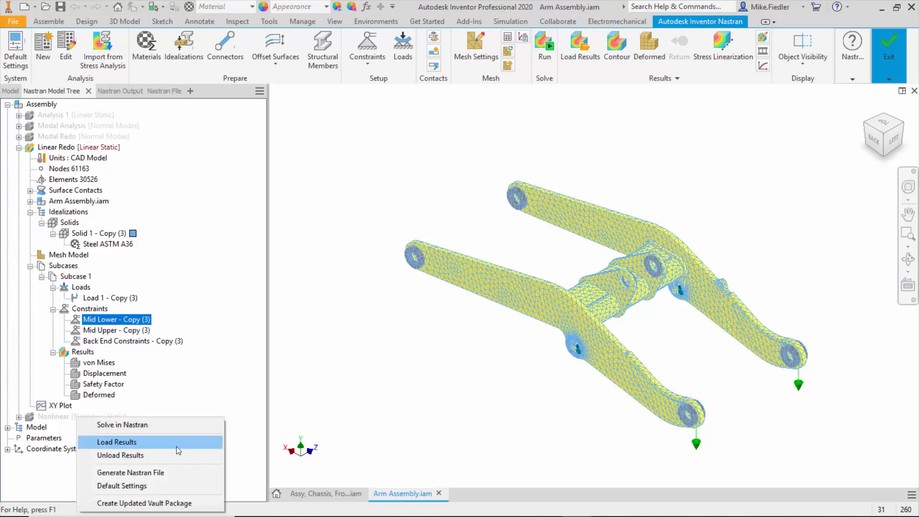
click(54, 417)
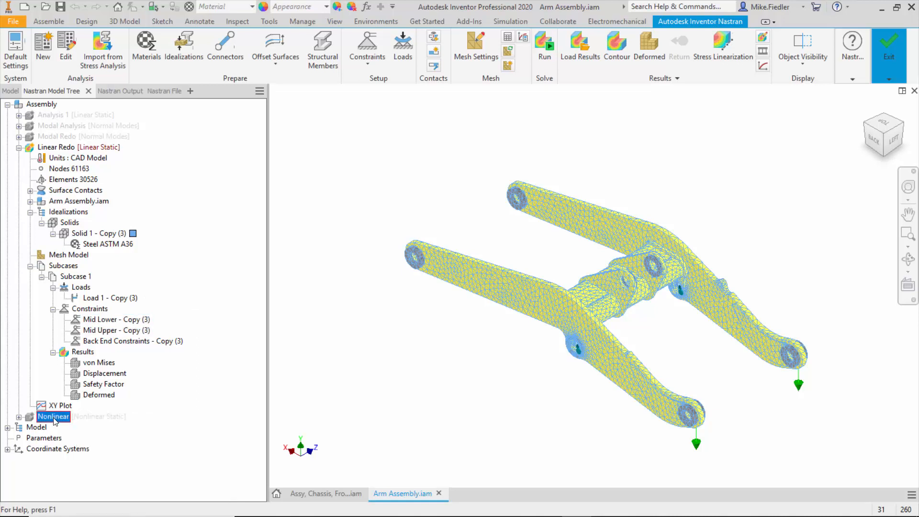
right_click(54, 417)
click(108, 296)
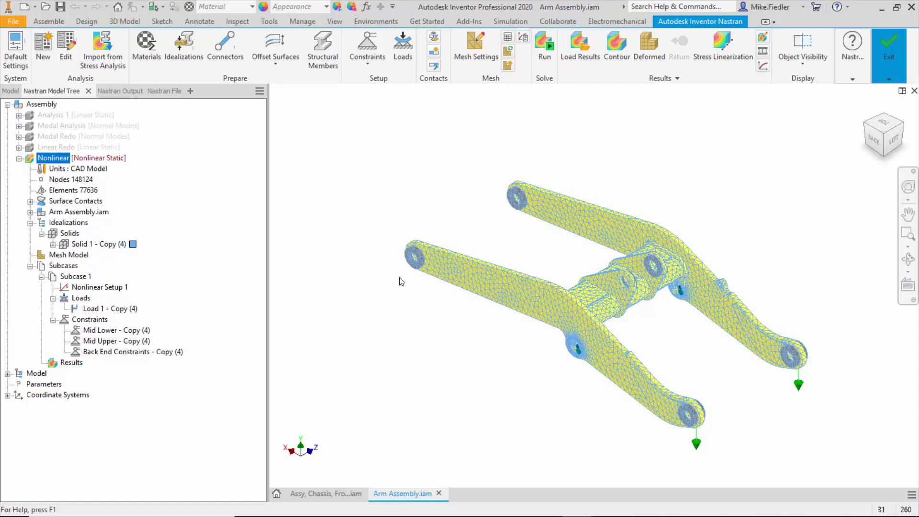
Edit the material of the Solid 1 - Copy (4) idealization and load Copper into it from the Autodesk Material Library
click(53, 244)
right_click(99, 255)
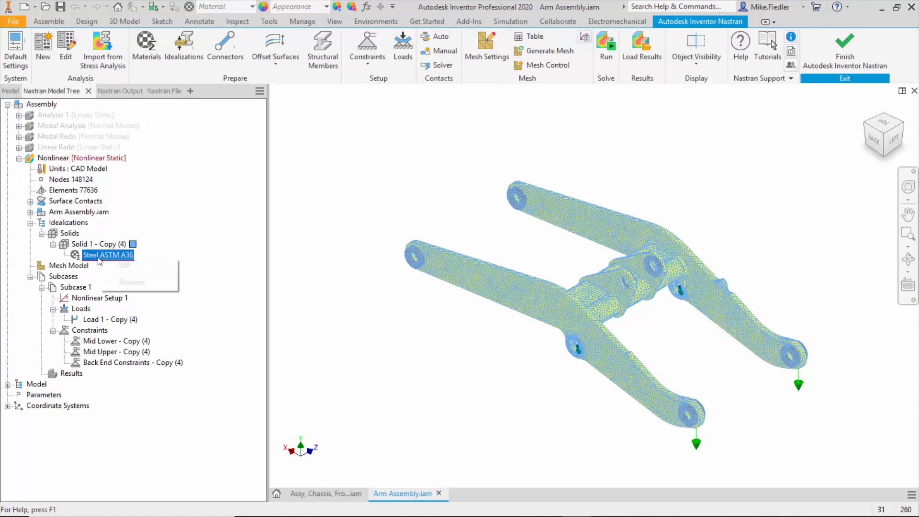
click(125, 266)
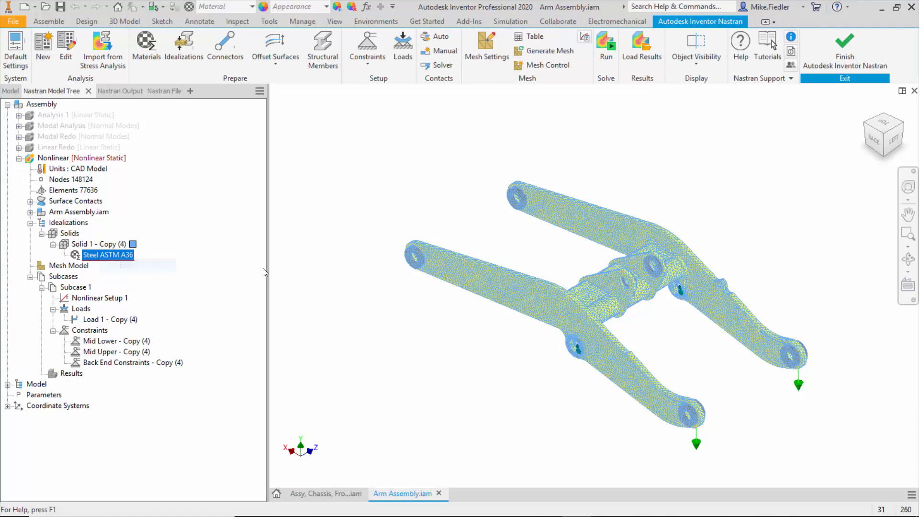
click(296, 144)
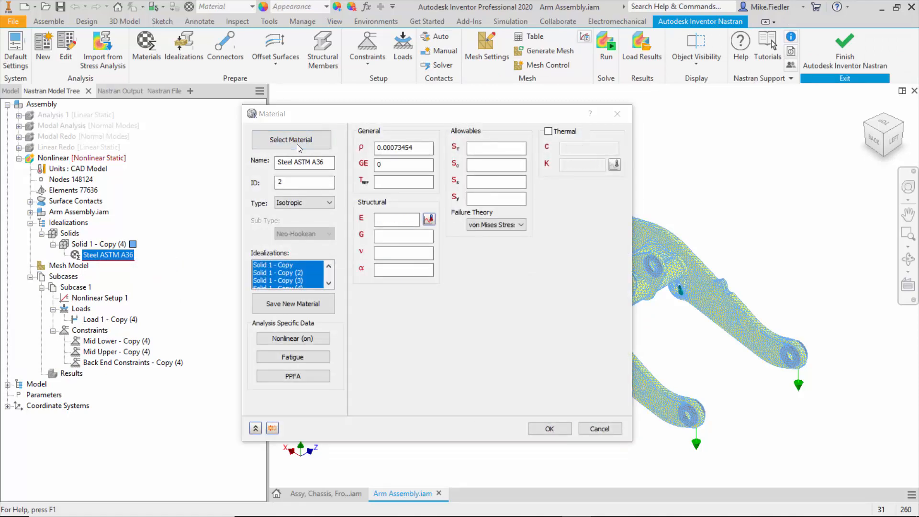
double_click(537, 247)
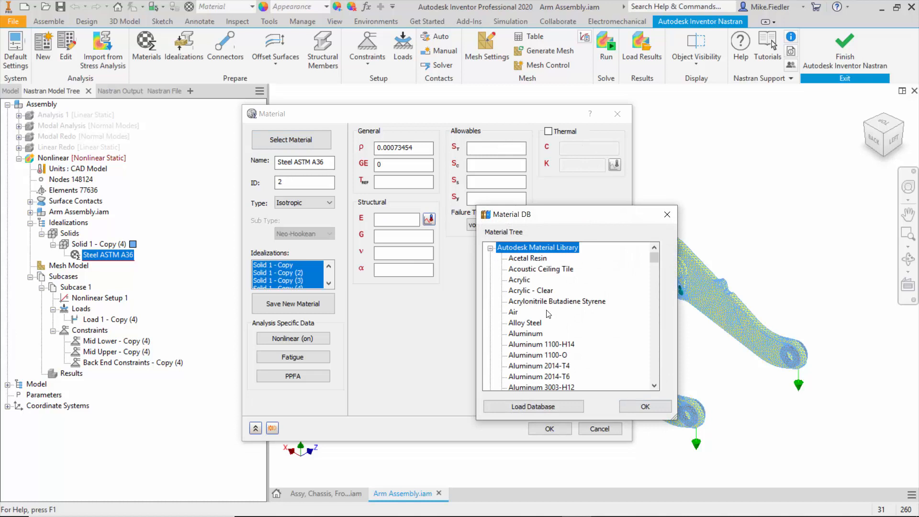
scroll(553, 316, down, 15)
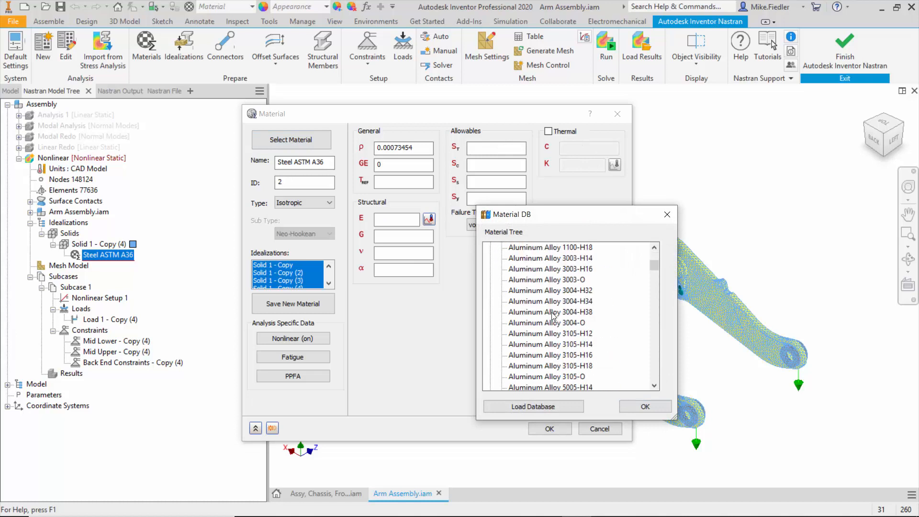
scroll(554, 317, down, 10)
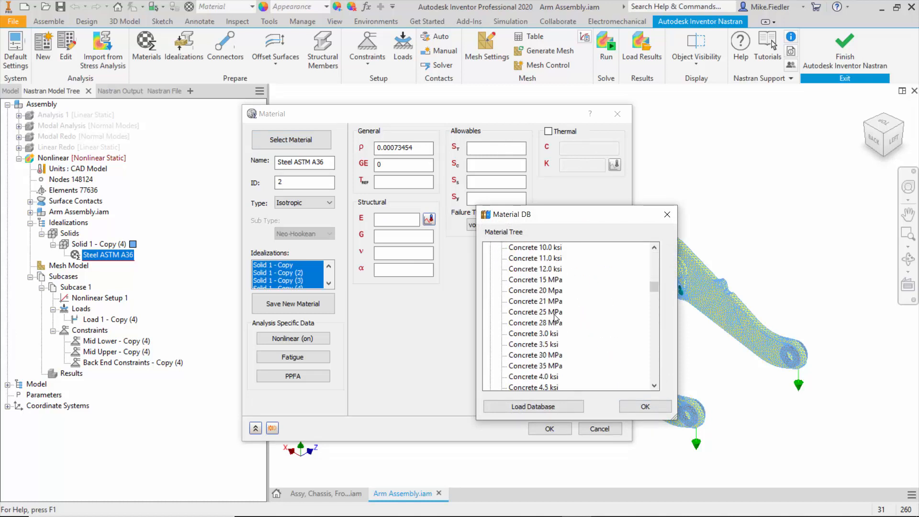
scroll(555, 317, down, 3)
scroll(555, 317, down, 2)
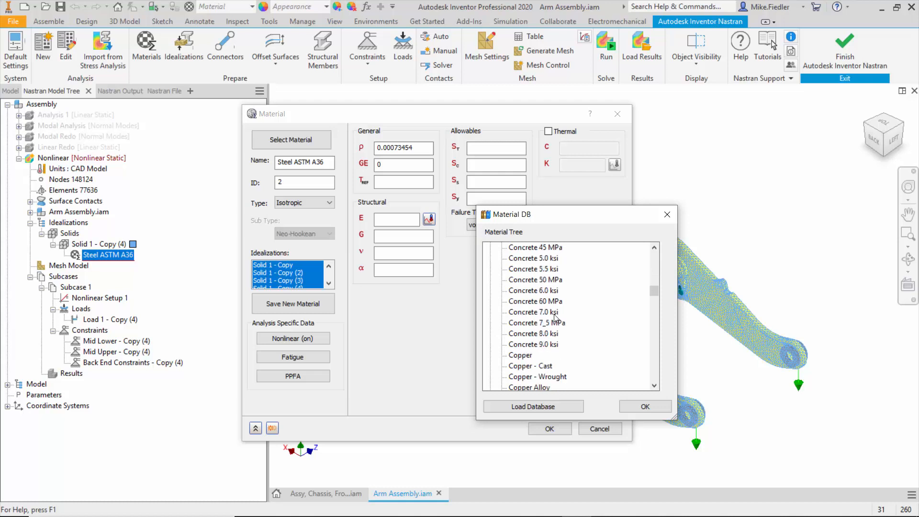
scroll(555, 317, down, 1)
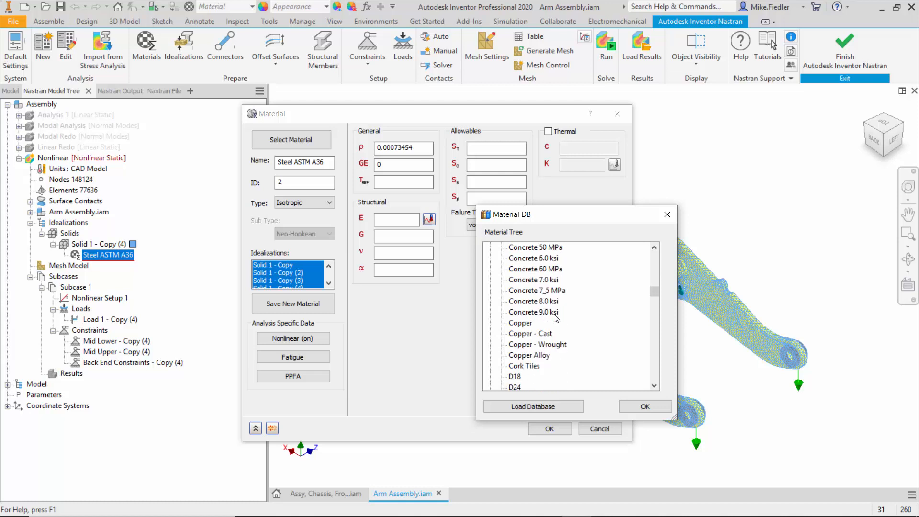
scroll(556, 317, down, 1)
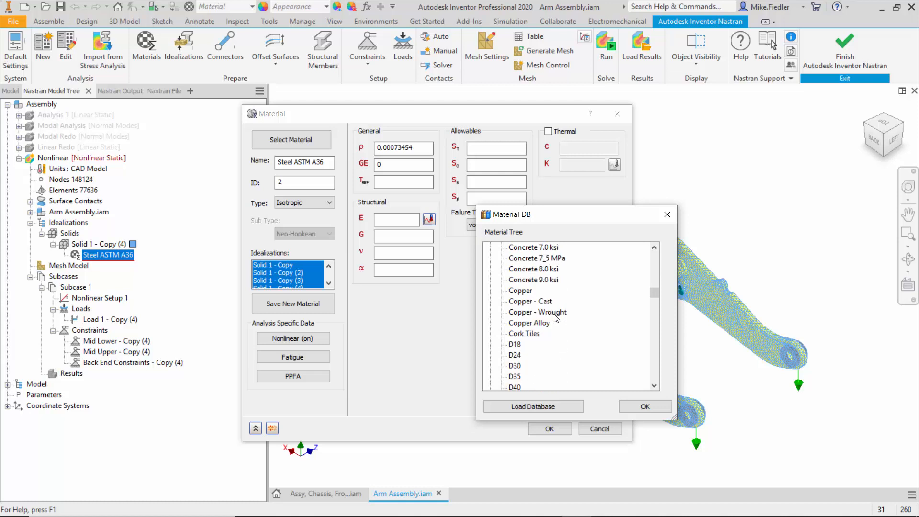
click(522, 291)
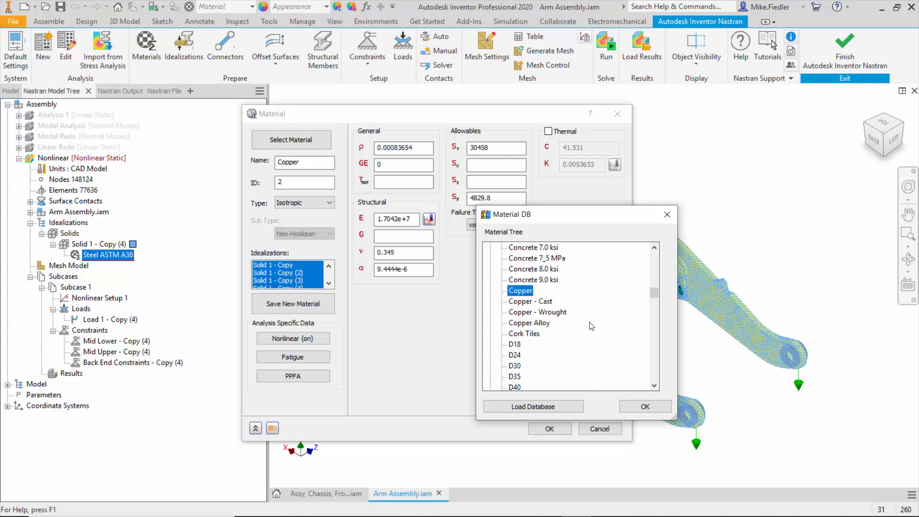
drag(540, 215, 309, 208)
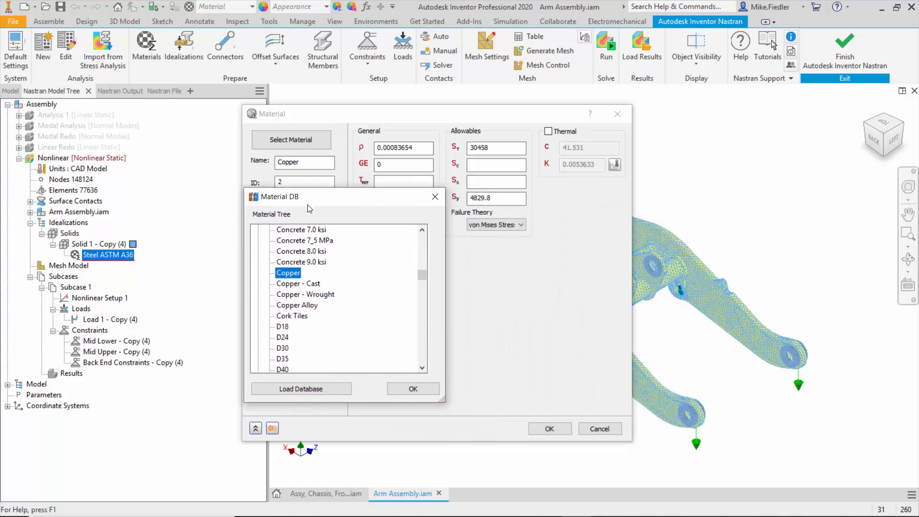
click(413, 392)
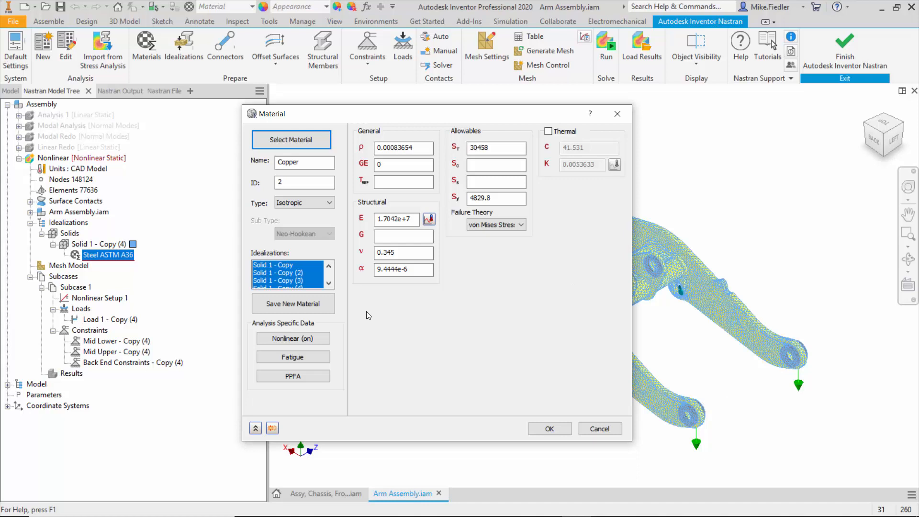
Review the copper's elasto-plastic (bi-linear) nonlinear data, accept it, and confirm the material change
click(295, 339)
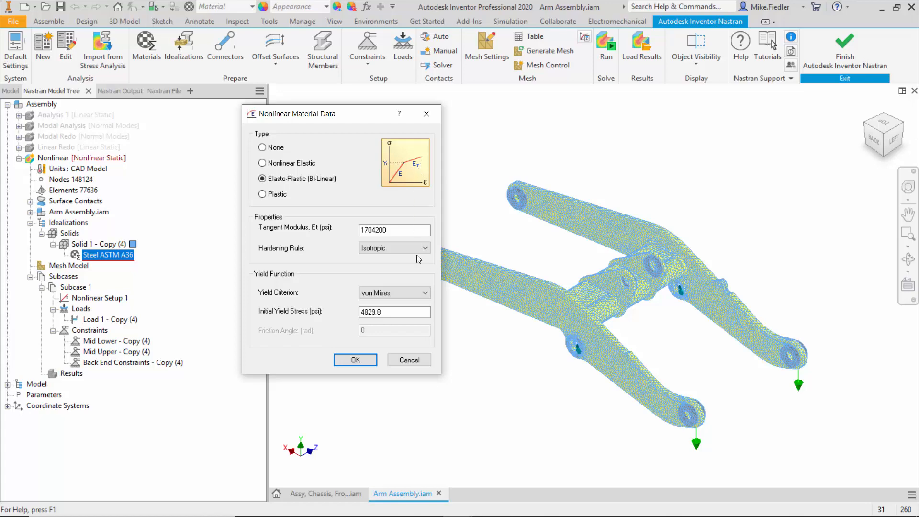
click(356, 361)
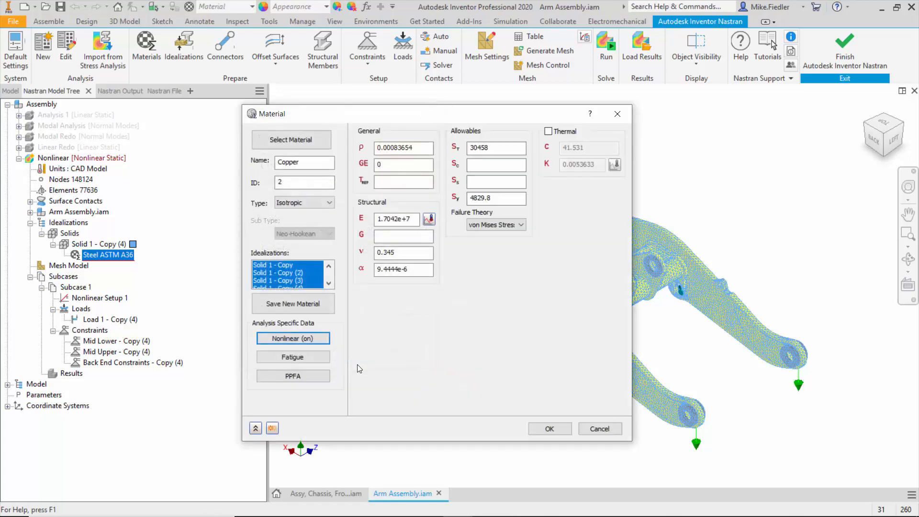
click(549, 428)
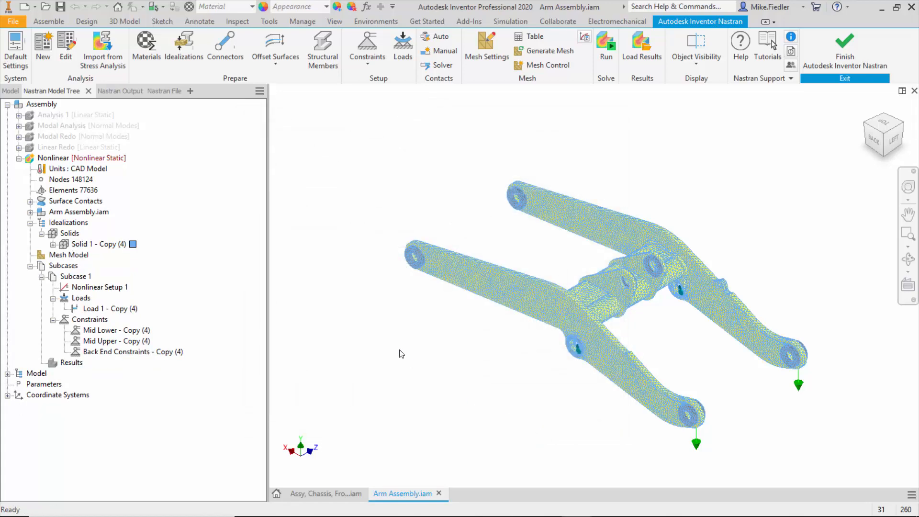
Solve the Nonlinear analysis and display its solid von Mises stress contour for INCR 4, LOAD=0.4
click(601, 52)
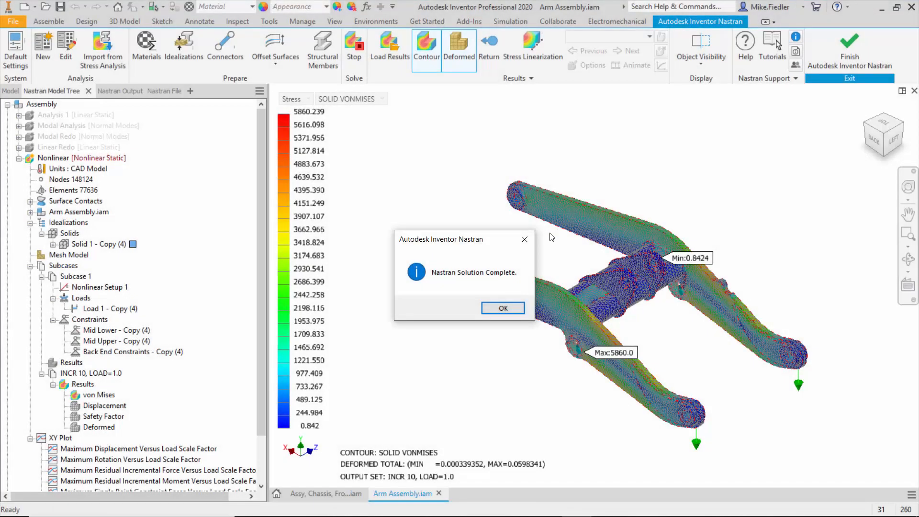
click(502, 309)
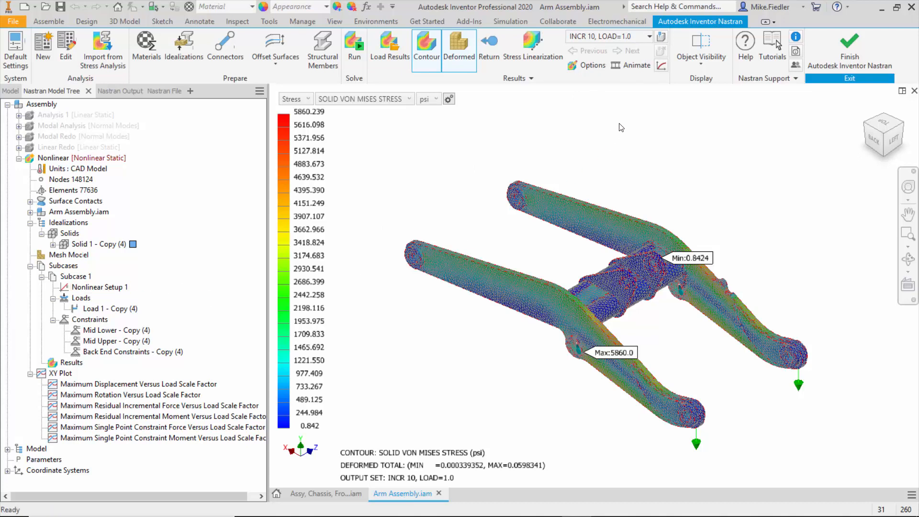
click(648, 37)
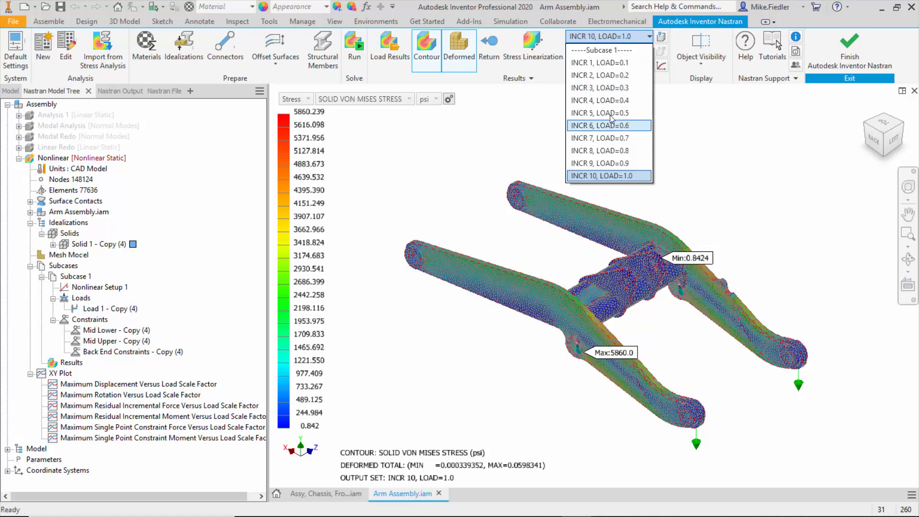
click(610, 102)
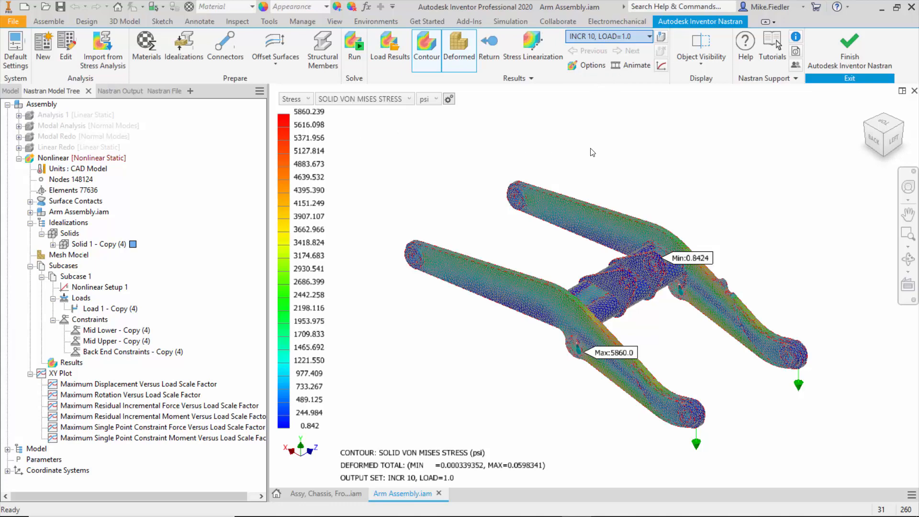
key(Up)
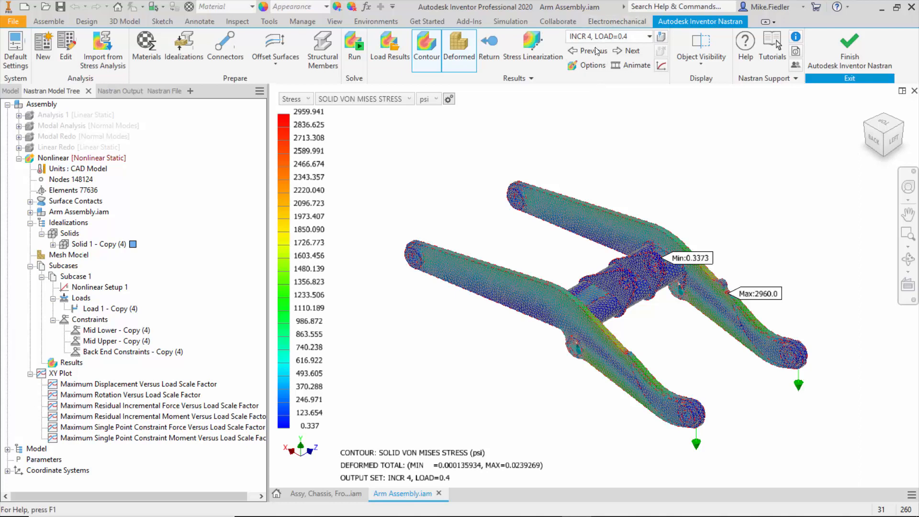
Display the von Mises stress contour for INCR 5, LOAD=0.5 and switch it to INCR 10, LOAD=1.0
click(650, 35)
click(650, 35)
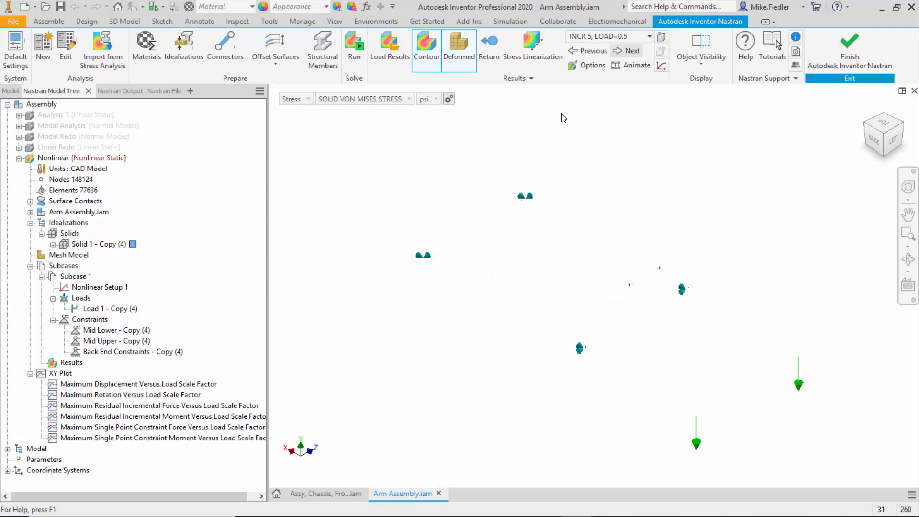
click(303, 100)
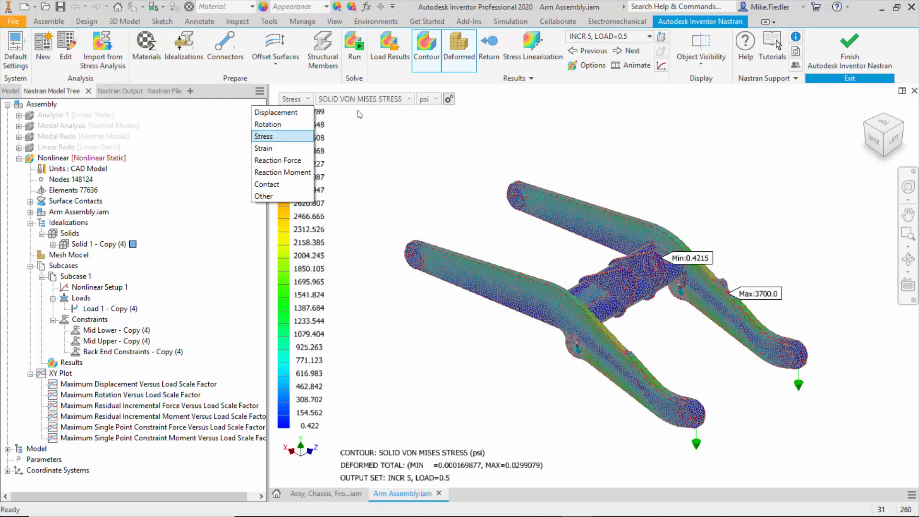
click(402, 138)
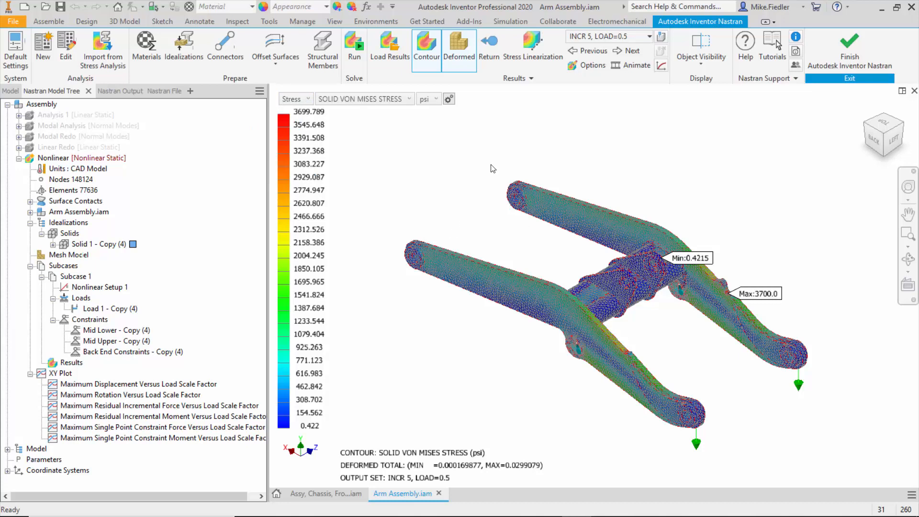
click(649, 40)
click(624, 180)
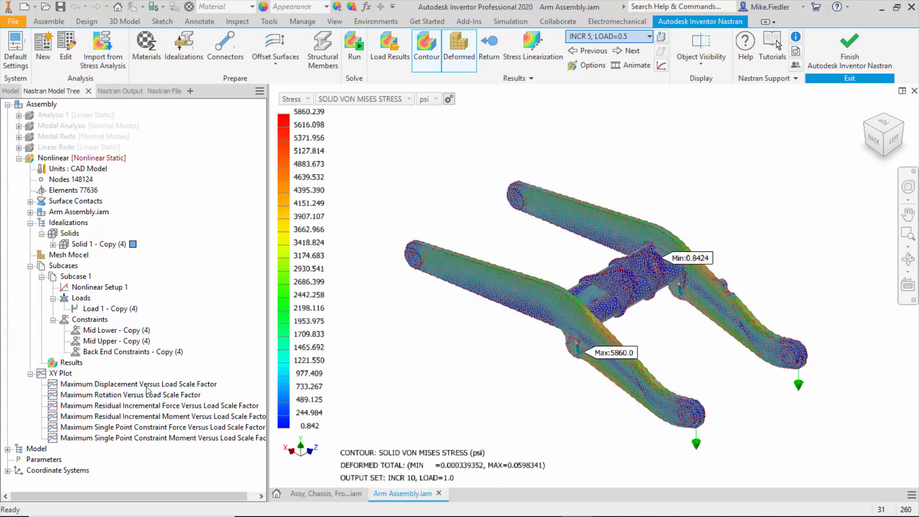
Show the Maximum Displacement Versus Load Scale Factor plot, review its curve style options and close it
right_click(180, 387)
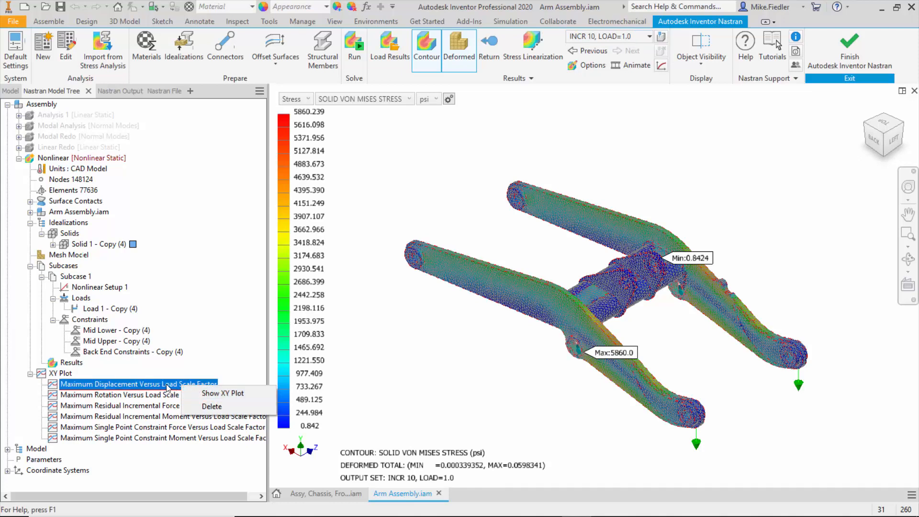
click(222, 395)
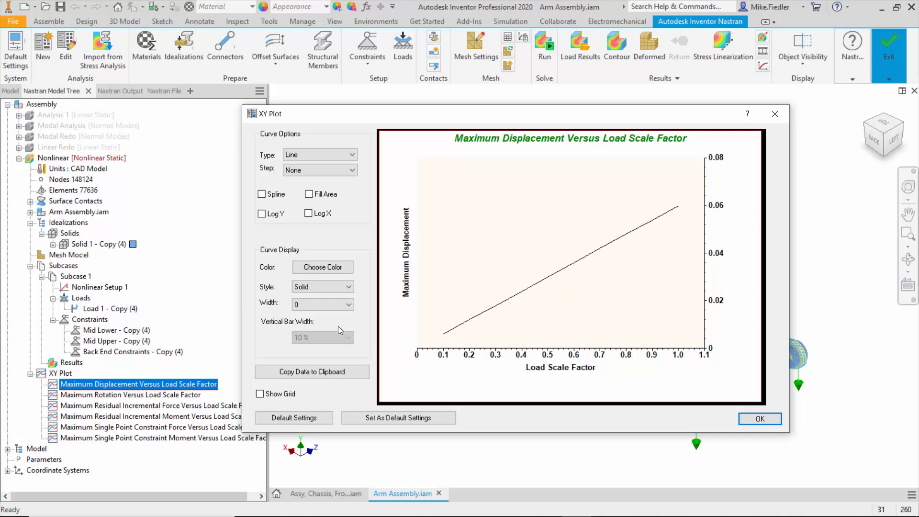
click(325, 286)
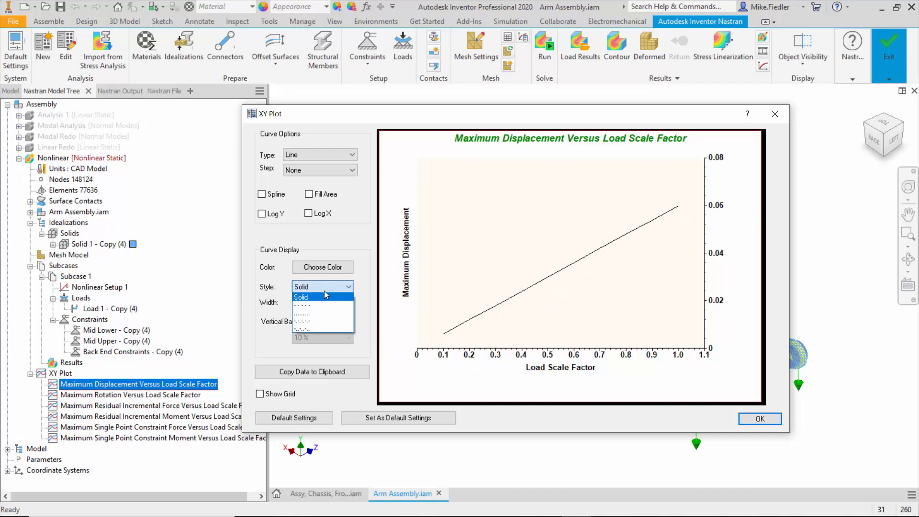
click(333, 288)
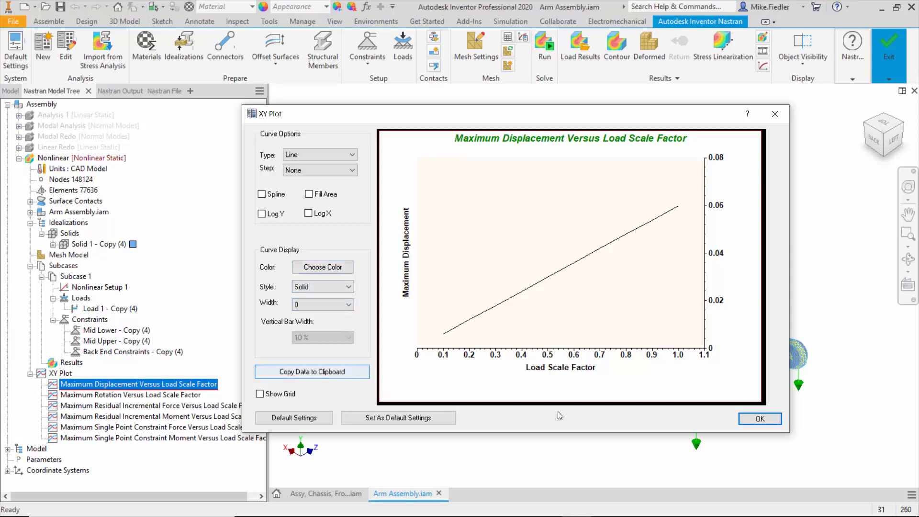
click(758, 419)
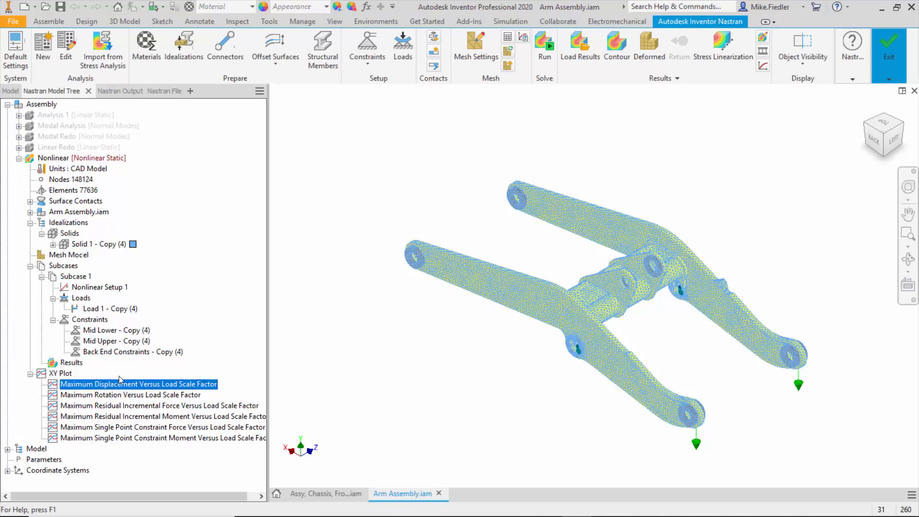
Start a new XY plot and pick node 44457 beside the raised lug on the arm's edge
right_click(65, 377)
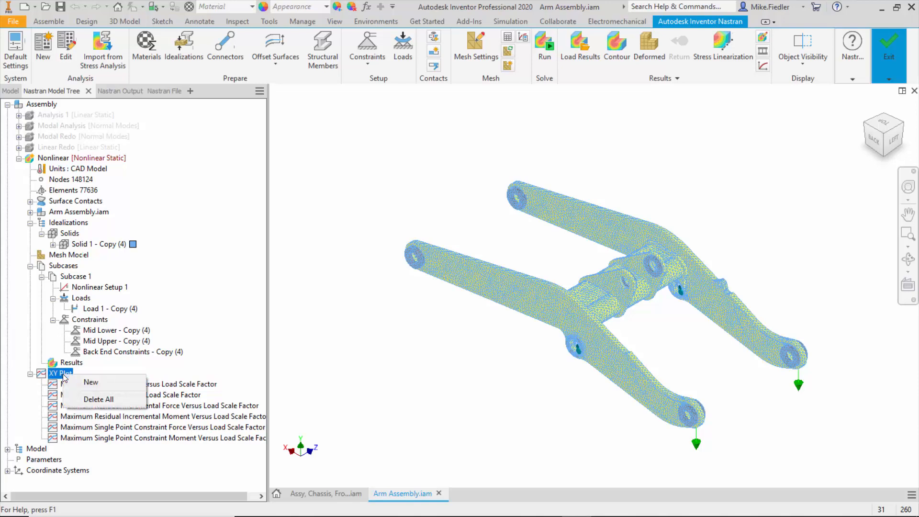
click(91, 381)
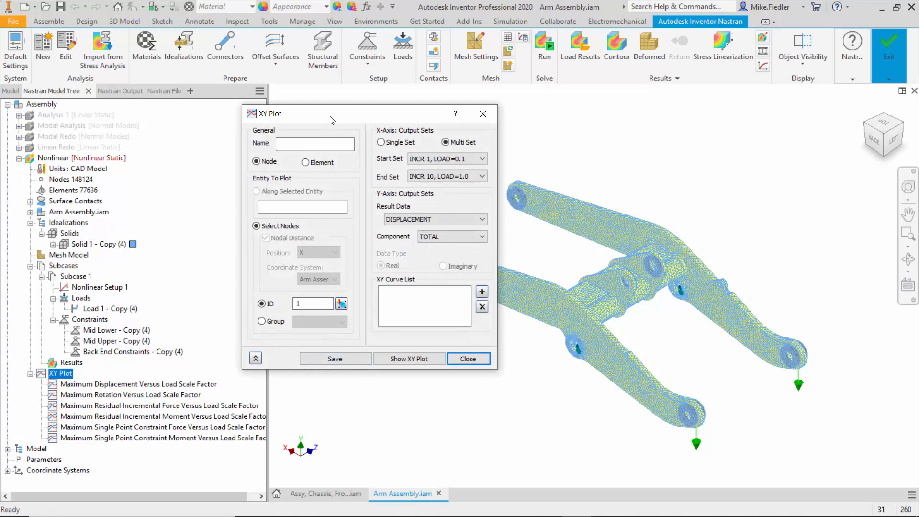
drag(362, 117, 295, 148)
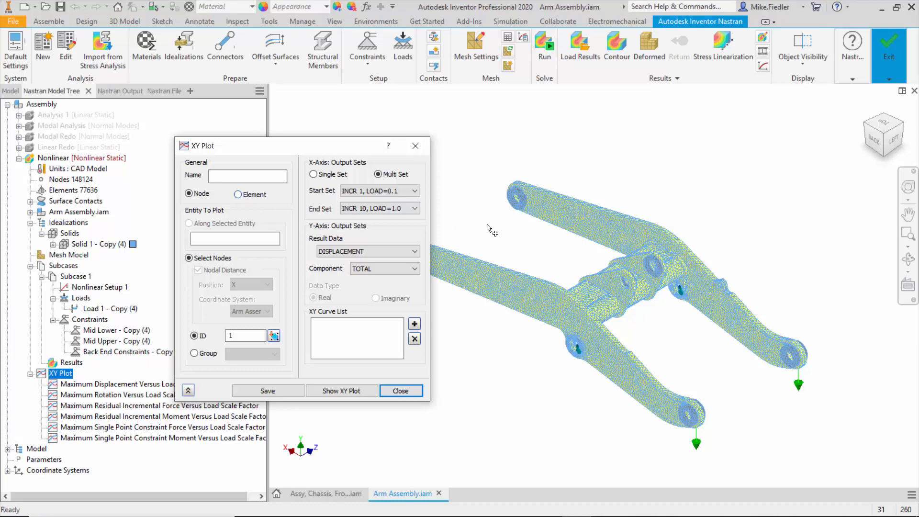
scroll(734, 299, up, 5)
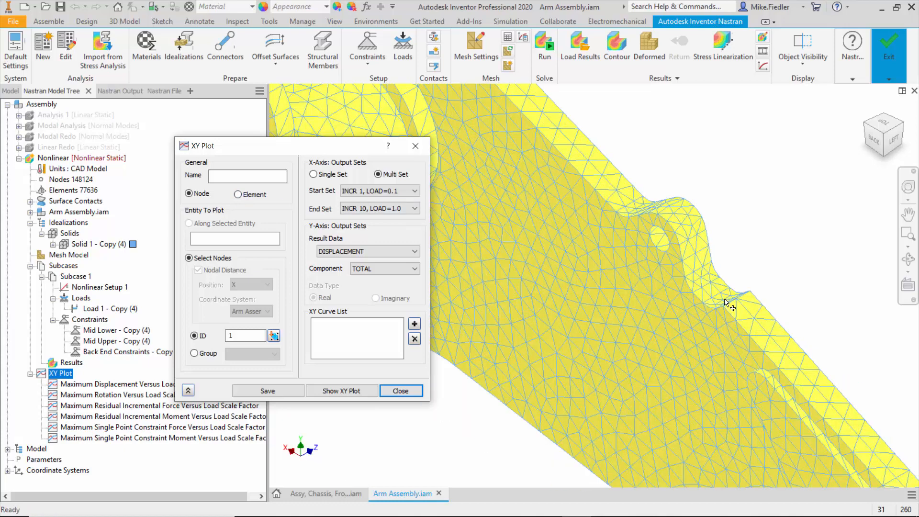
scroll(732, 300, up, 2)
click(704, 296)
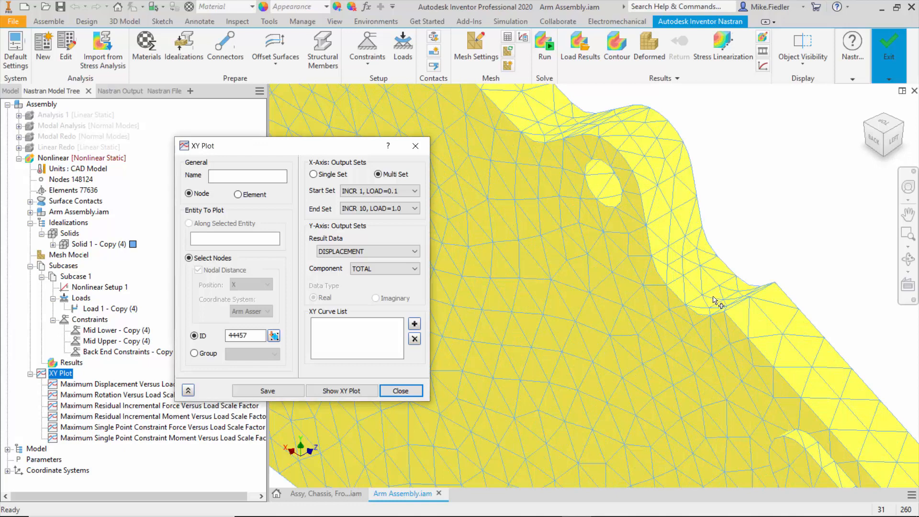
text(44457)
Review the nodal result data options, show the node's total displacement plot for INCR 1 to INCR 10, and close the graph
click(365, 251)
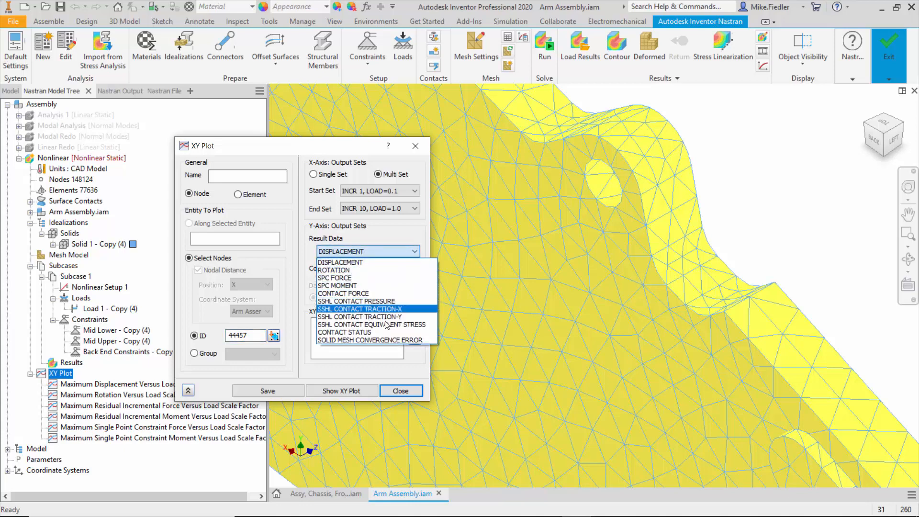
click(380, 251)
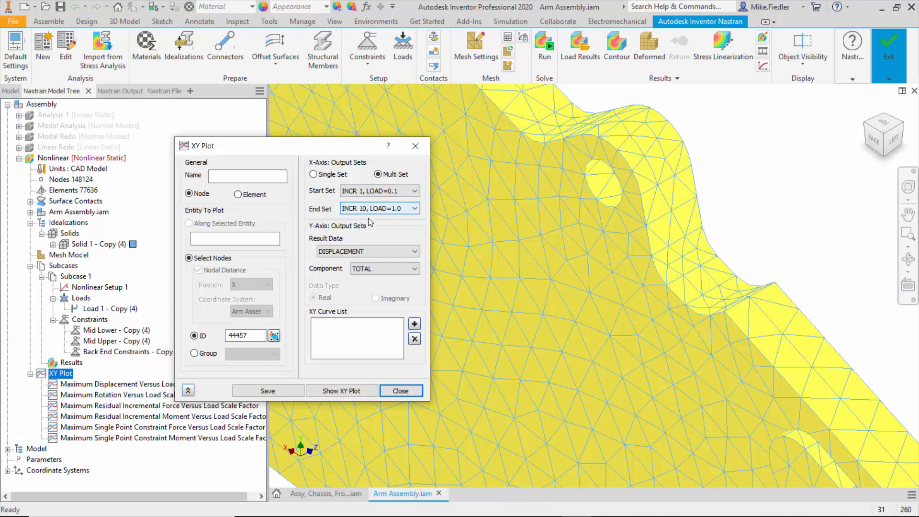
click(344, 391)
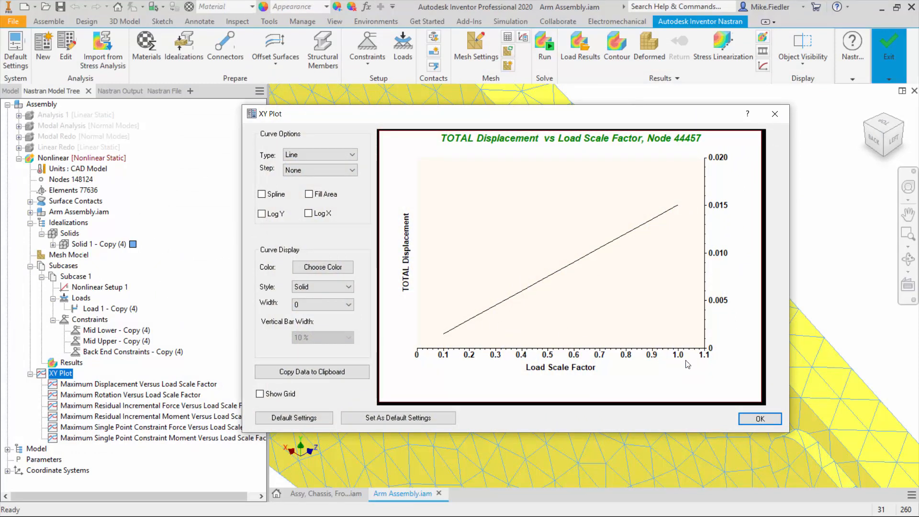
click(758, 418)
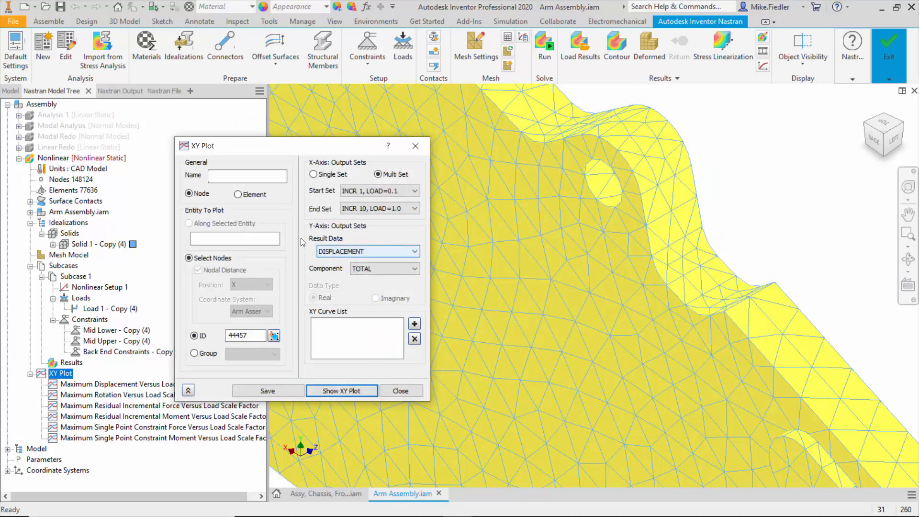
Plot SOLID X-NORMAL STRESS against load scale factor for element 43696 near the arm's lug, and close the plot without saving it
click(247, 197)
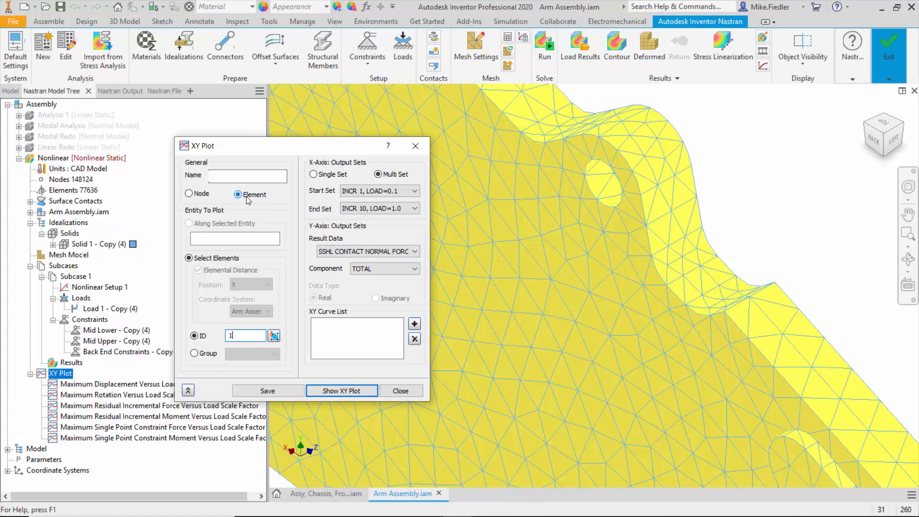
click(698, 284)
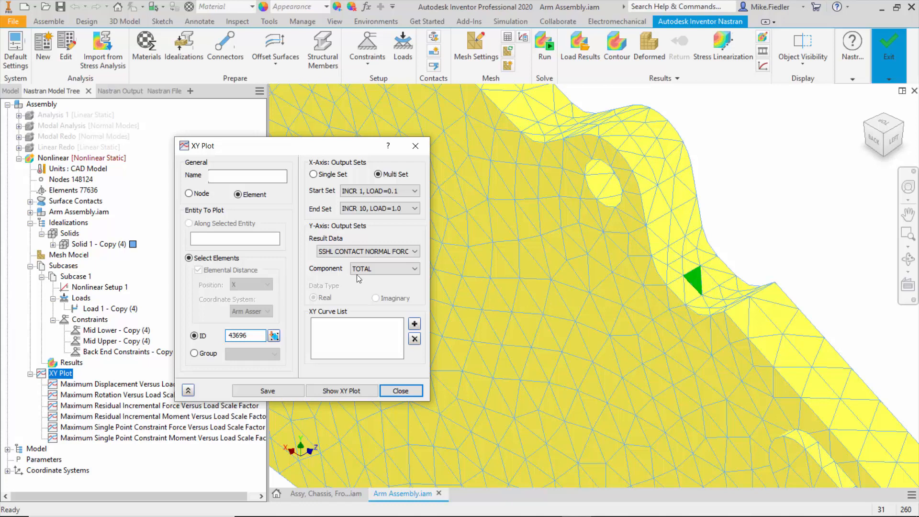
click(366, 248)
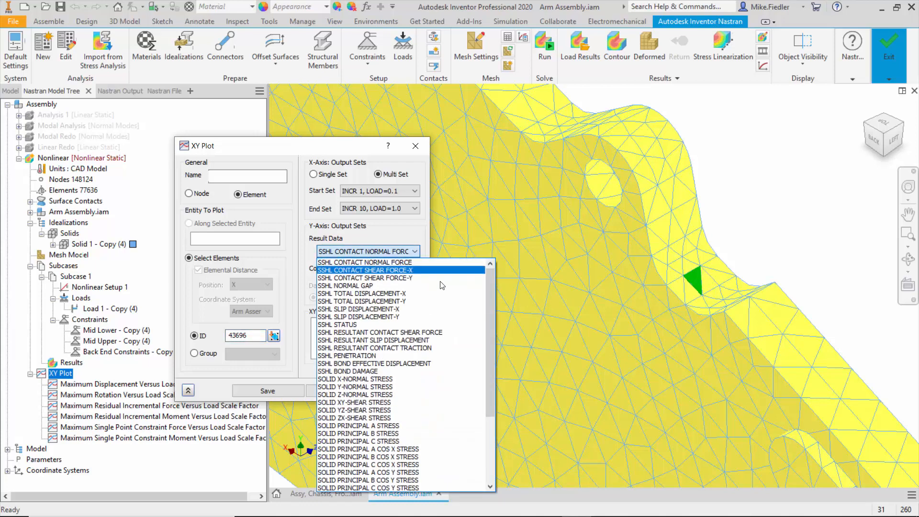
click(392, 380)
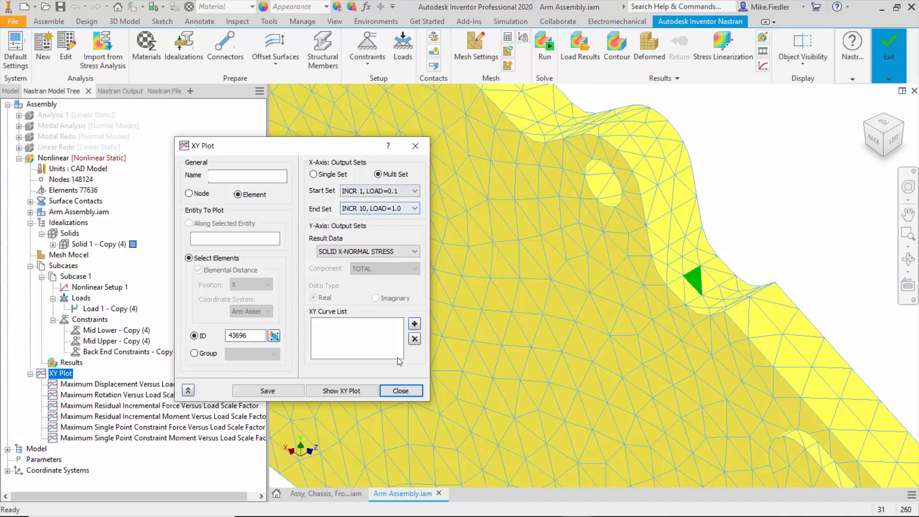
click(356, 391)
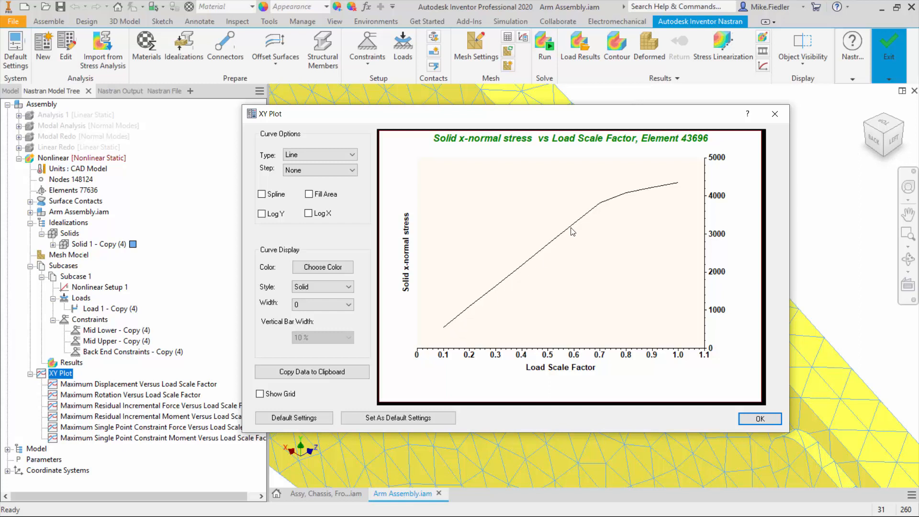
mouse_move(601, 206)
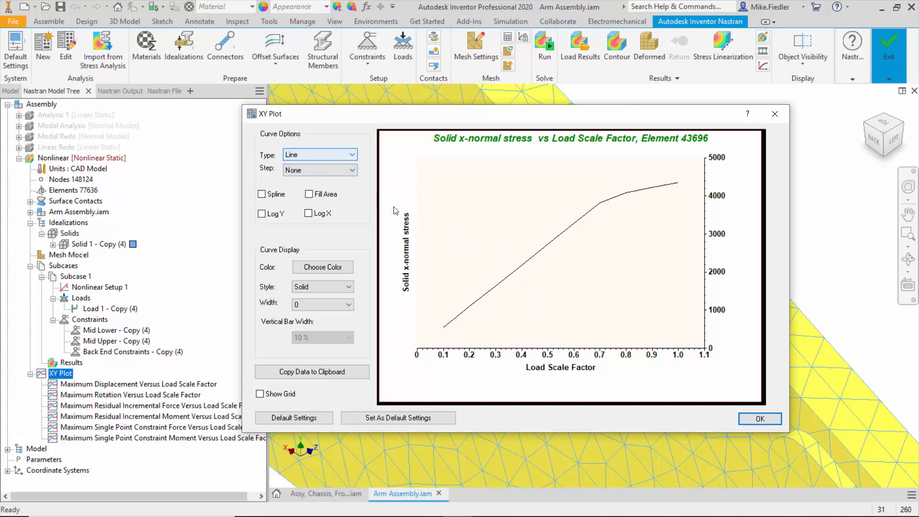
click(746, 419)
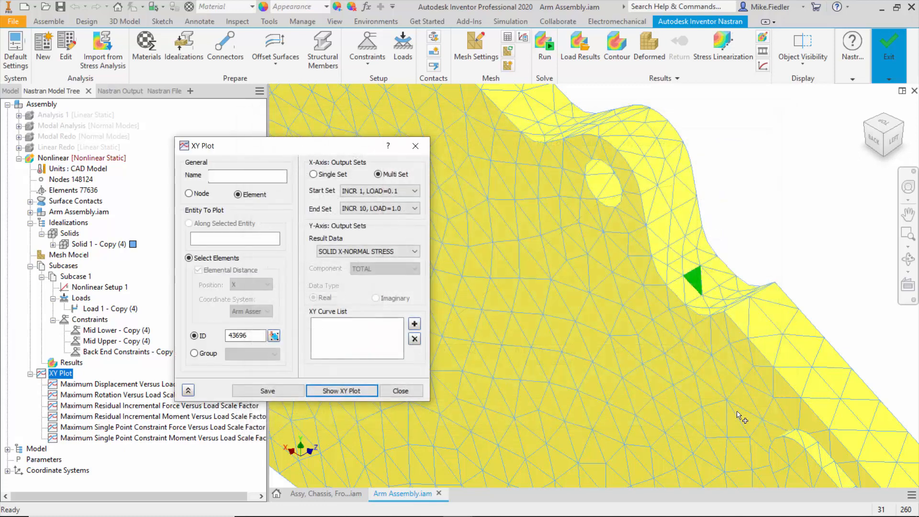
click(397, 390)
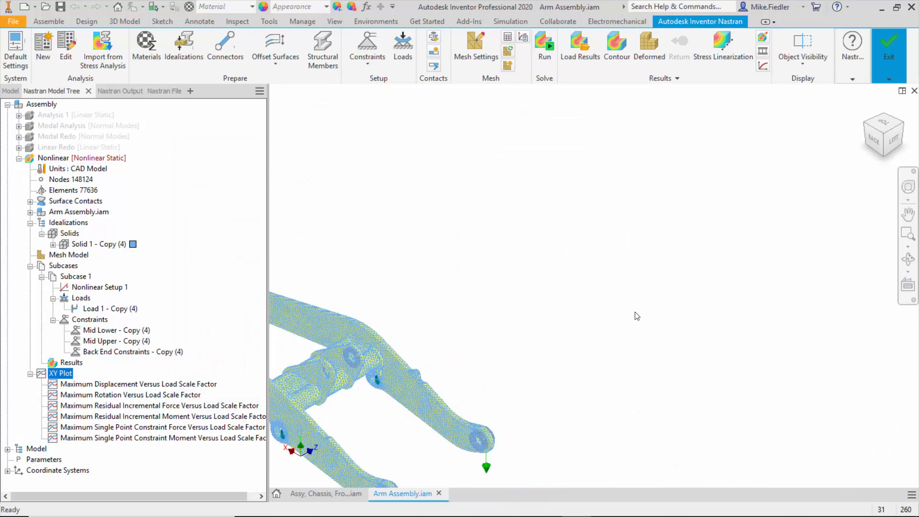
Open the result plot options and review the available load increments, keeping INCR 10, LOAD=1.0
click(867, 106)
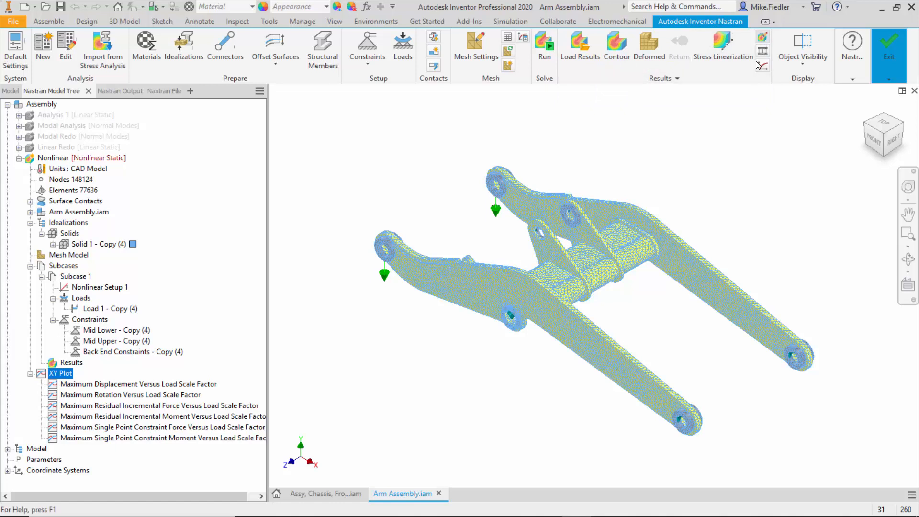
click(762, 37)
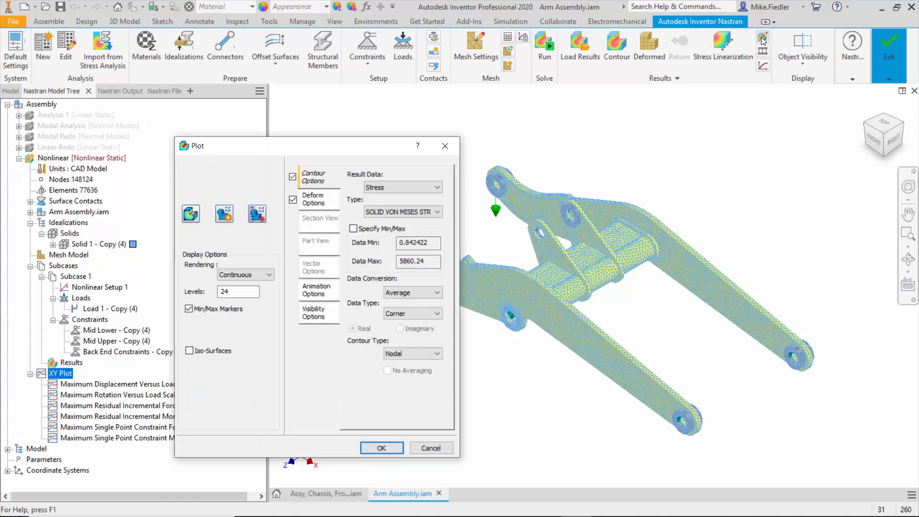
drag(377, 148, 432, 112)
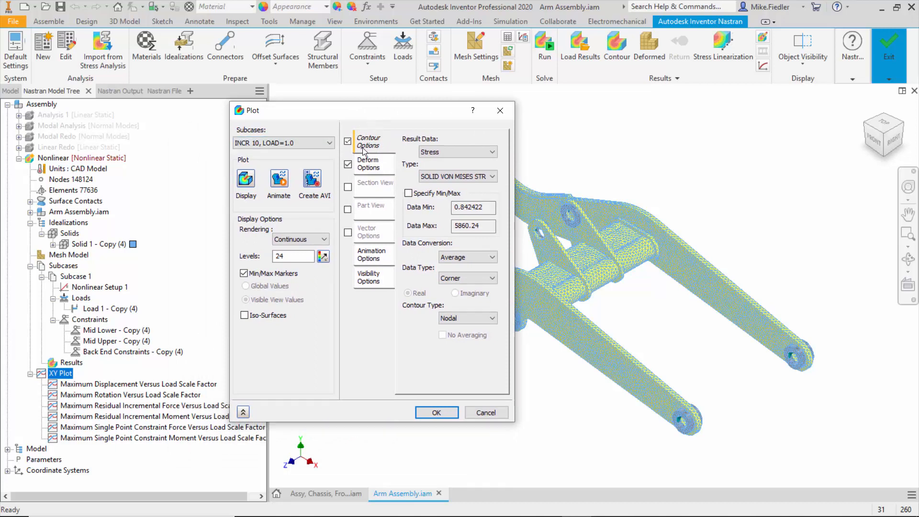
click(326, 144)
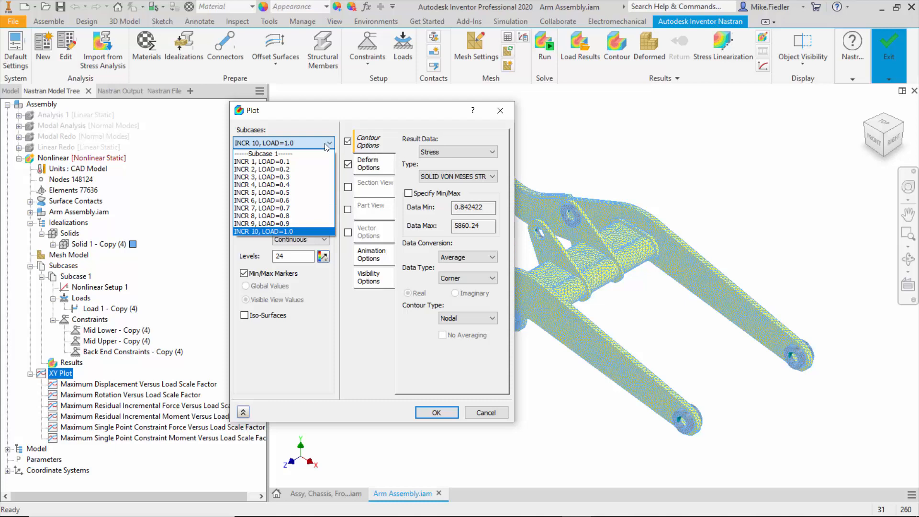
click(326, 146)
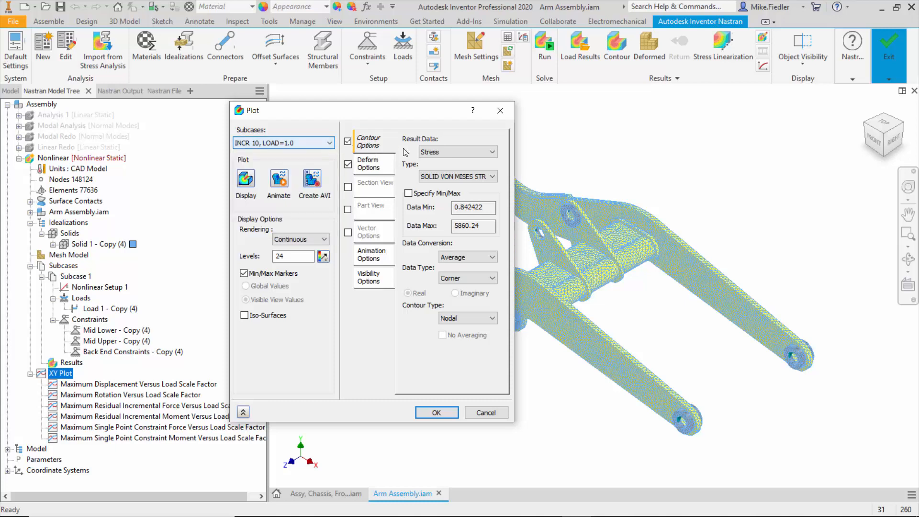
Set the contour result data to Displacement and review its types, keeping TOTAL
click(453, 151)
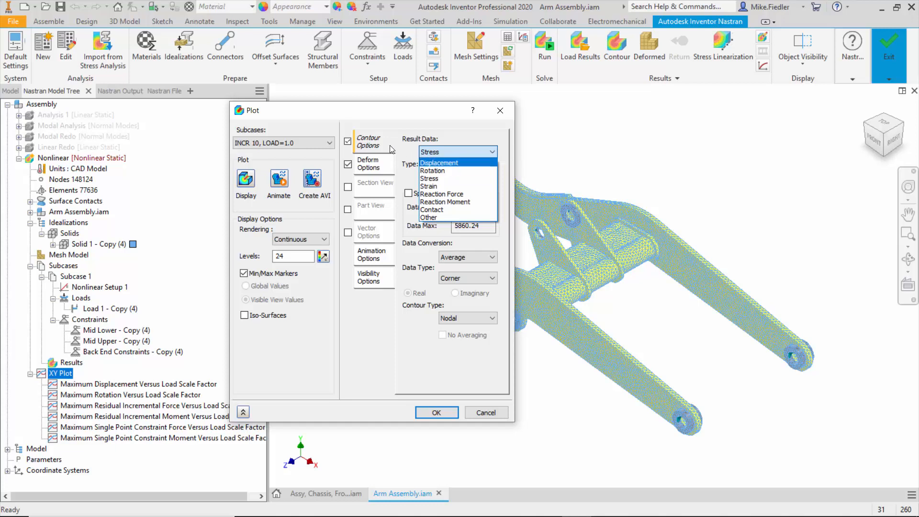
click(448, 162)
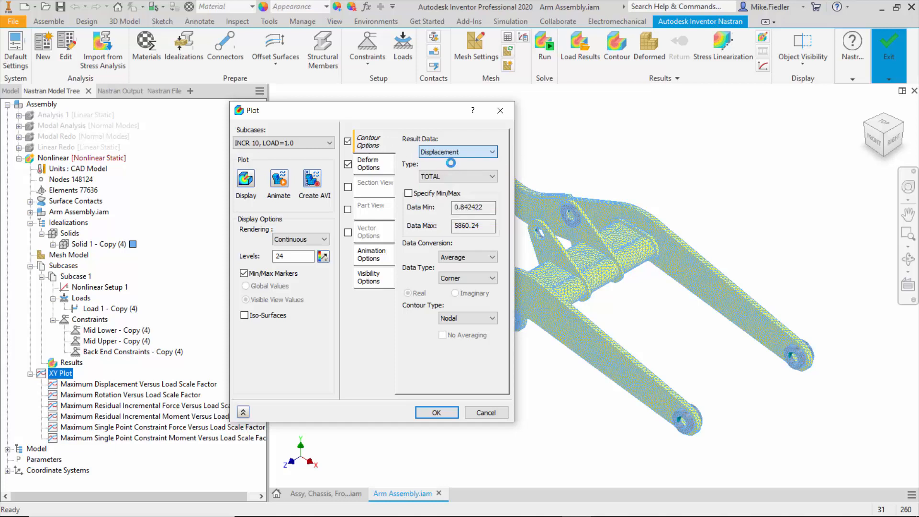
click(480, 177)
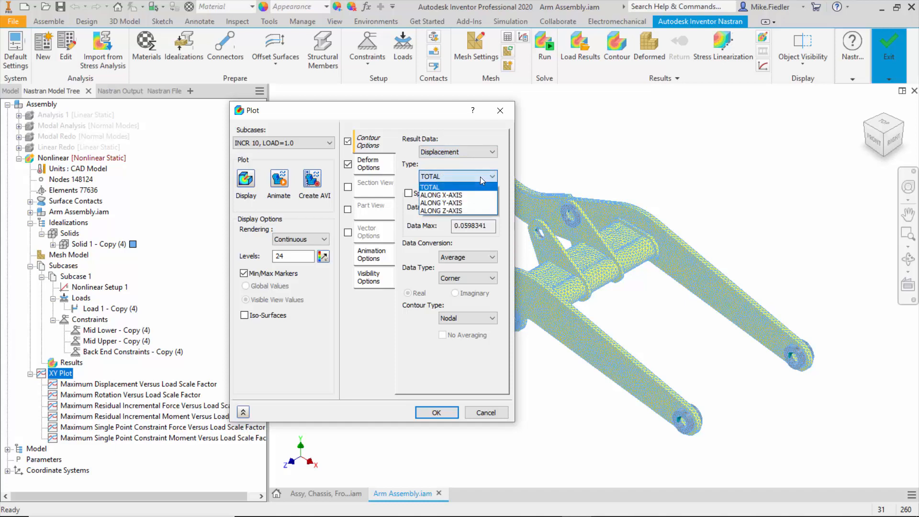
click(481, 177)
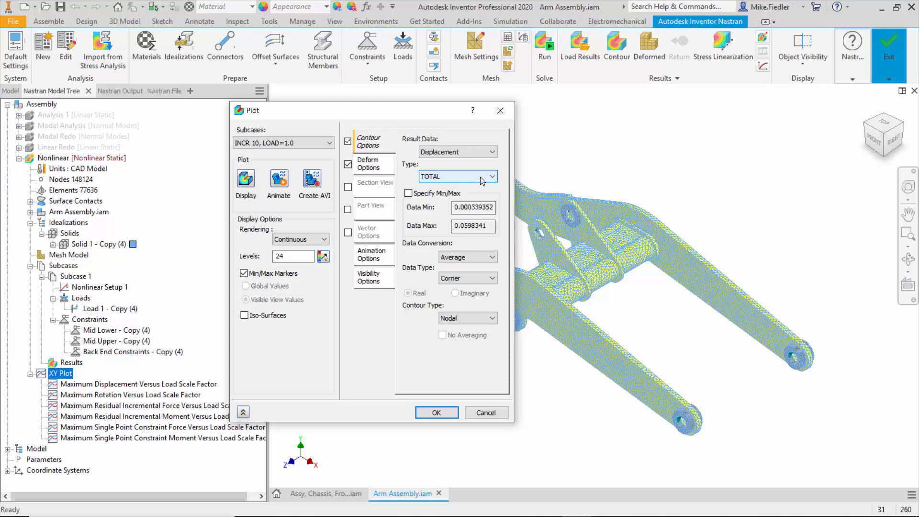
Review the deformation options and display the INCR 10, LOAD=1.0 total displacement contour at an actual deformation scale of 1.0
drag(419, 115, 579, 131)
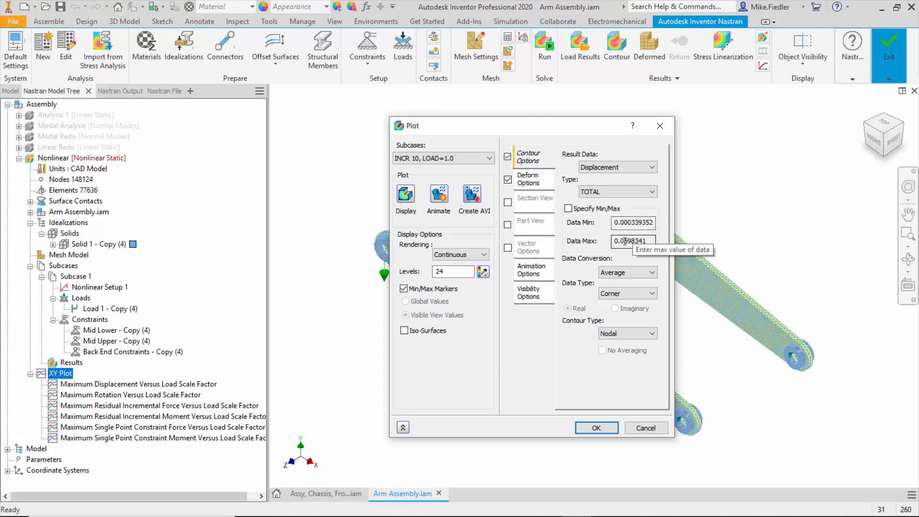
click(537, 184)
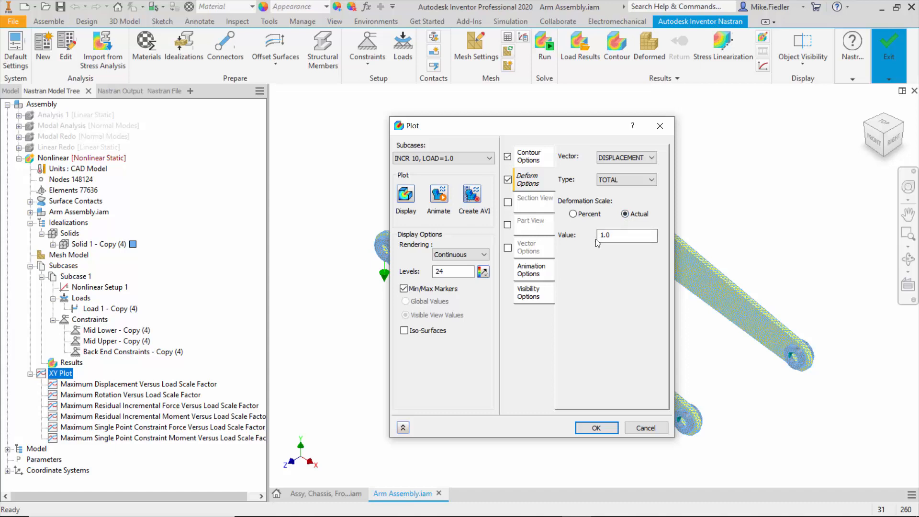
click(405, 196)
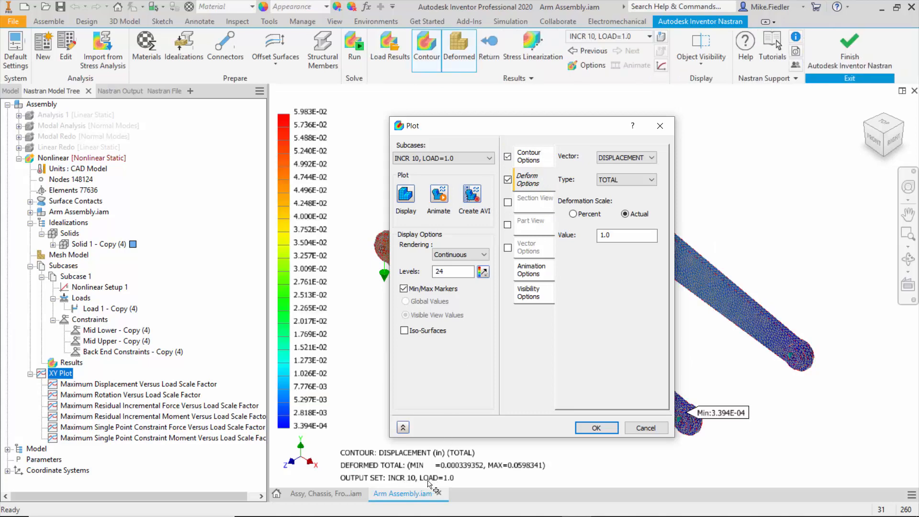
mouse_move(554, 128)
mouse_down()
mouse_move(332, 310)
mouse_move(180, 210)
mouse_move(190, 203)
mouse_up()
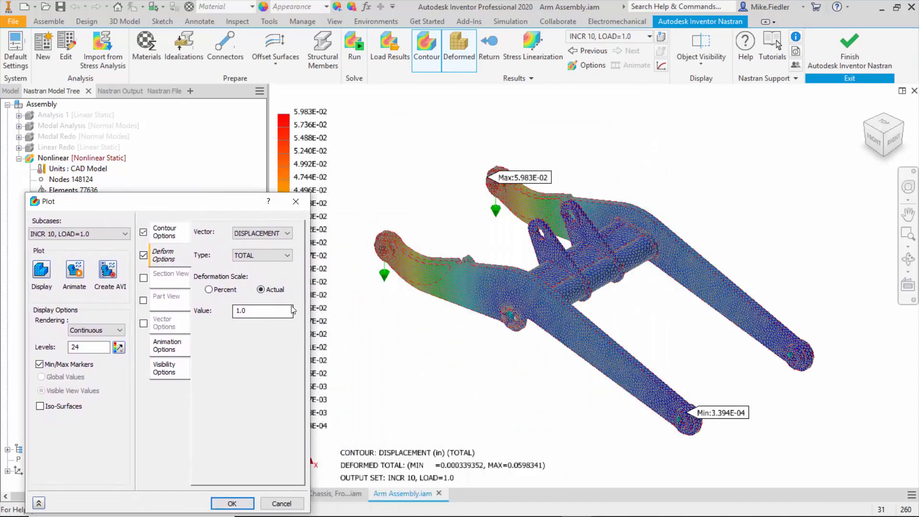
drag(242, 207, 468, 127)
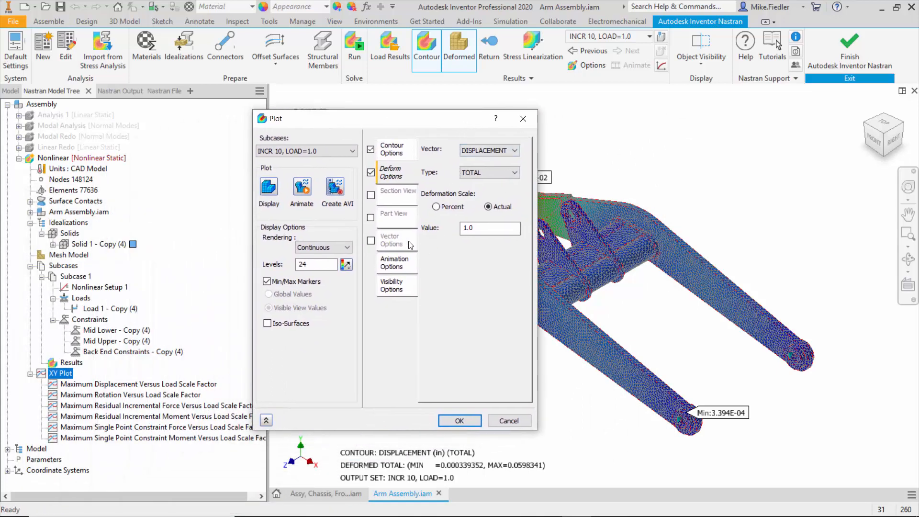
Review the section view, part view, vector and animation options of the result plot, and close the options without saving
click(401, 203)
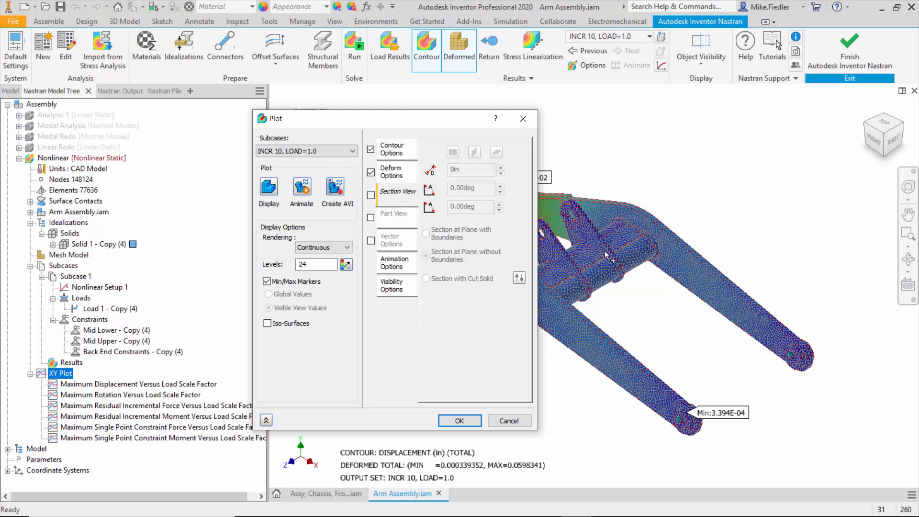
click(393, 221)
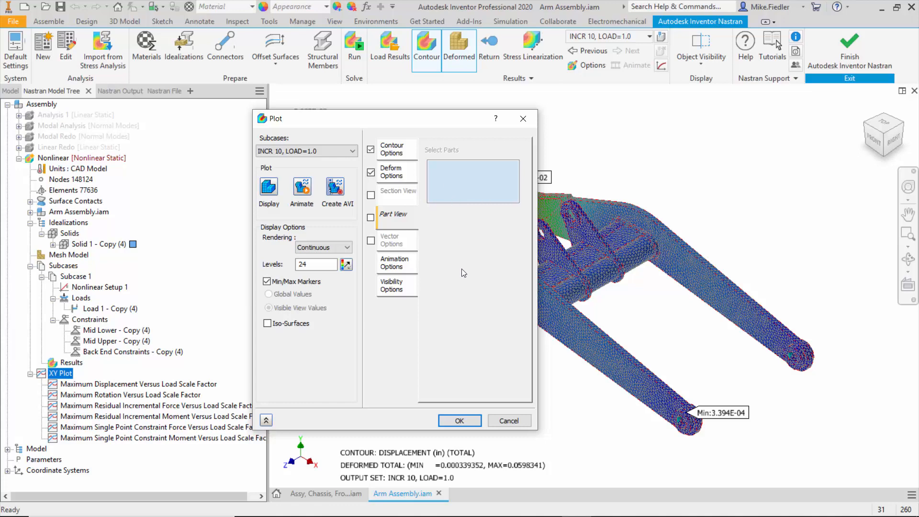
click(396, 244)
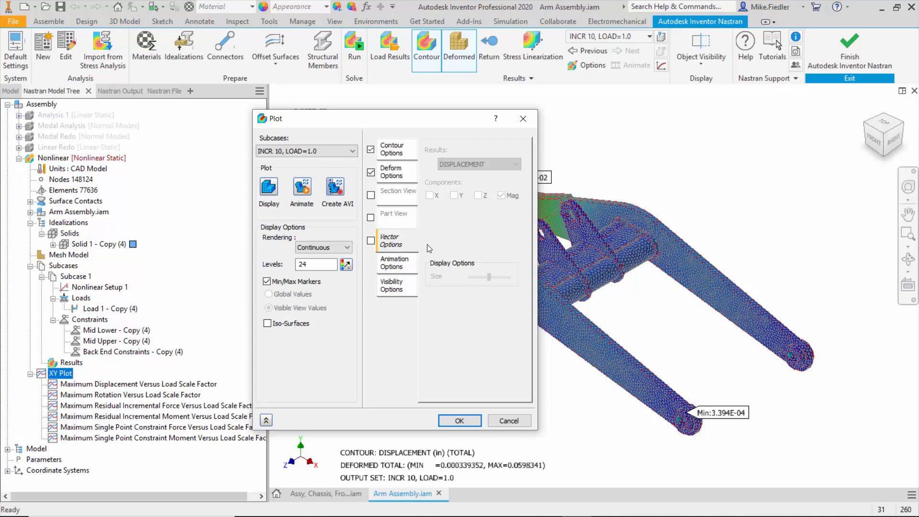
click(400, 269)
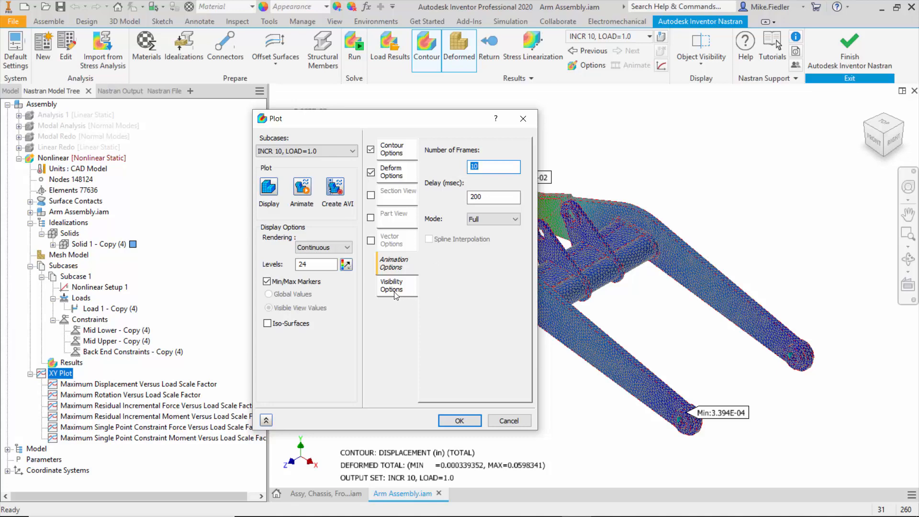
click(508, 421)
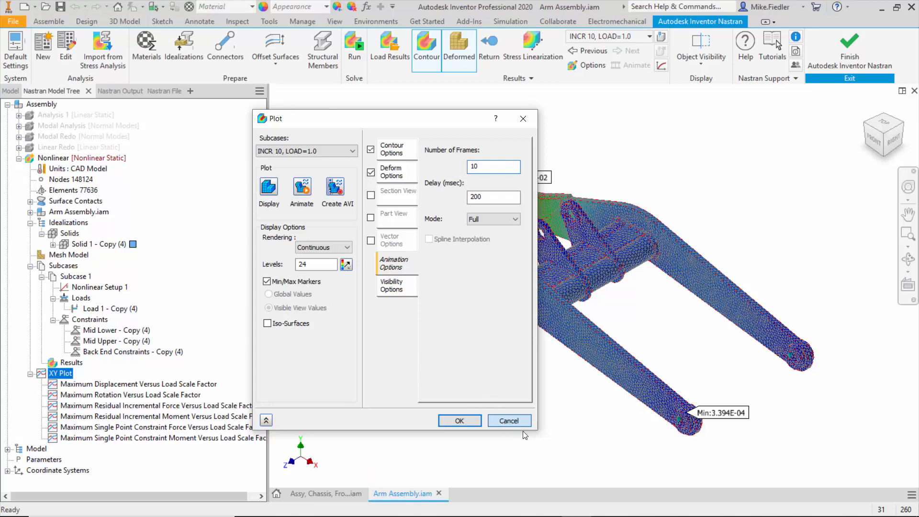
click(507, 421)
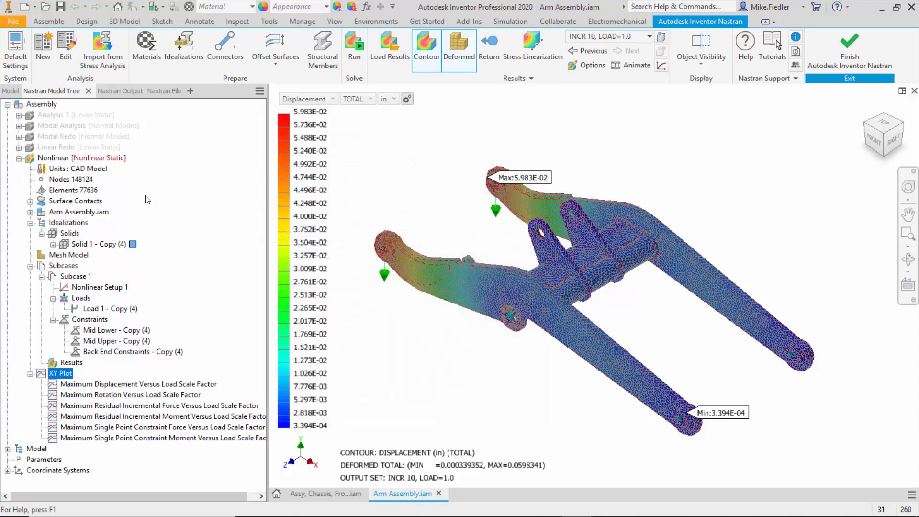
Activate the Linear Redo analysis in place of the Nonlinear one
click(60, 152)
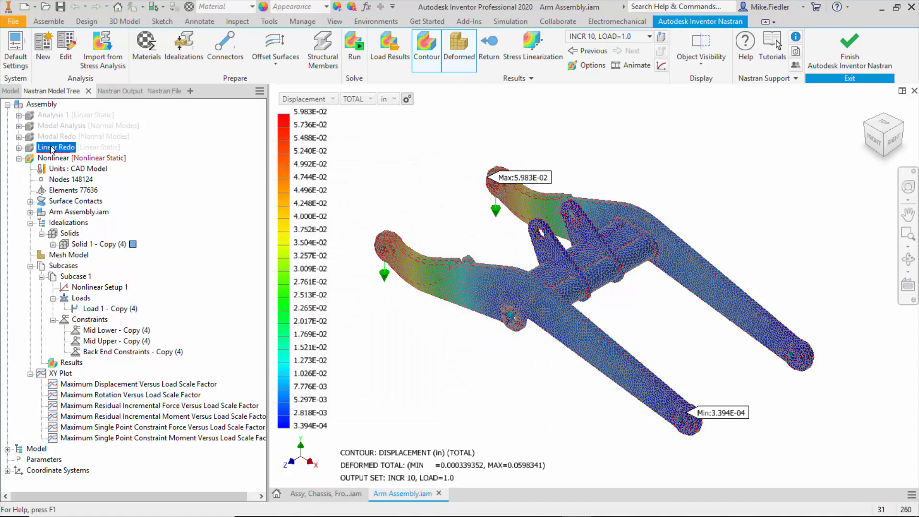
right_click(54, 148)
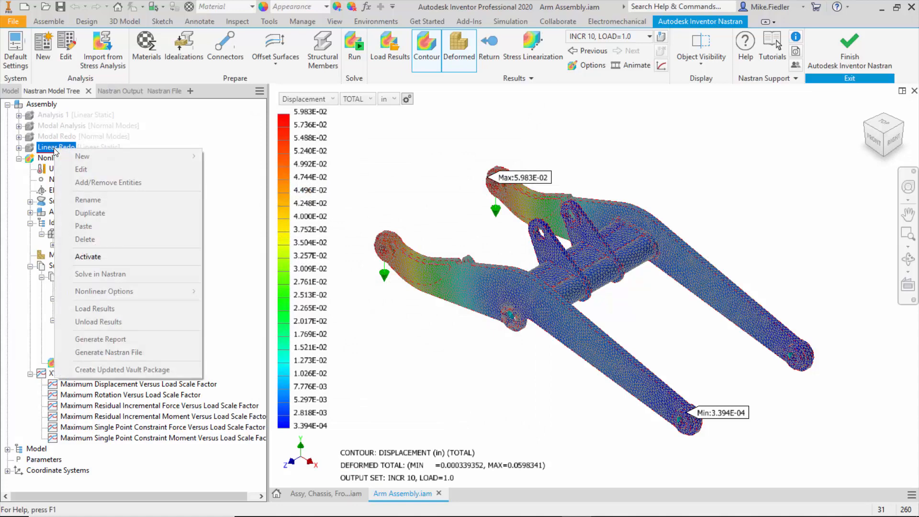
click(109, 259)
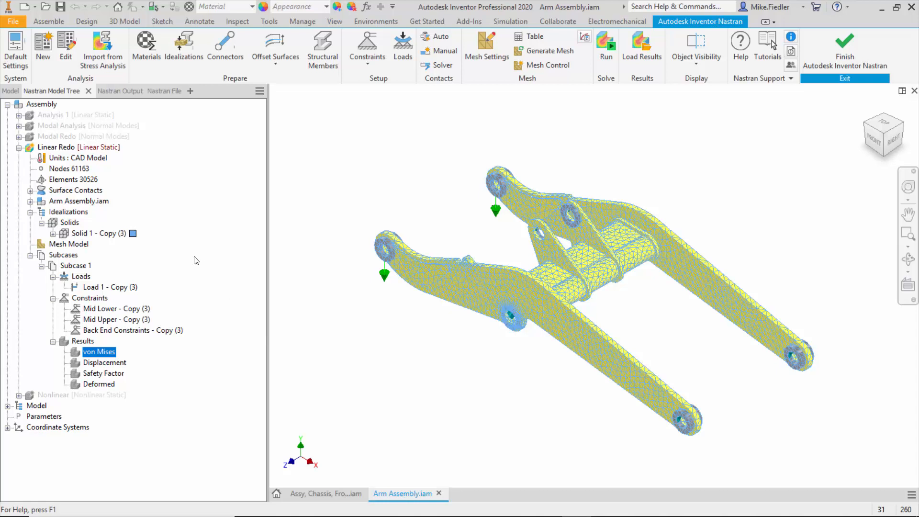
Show the Linear Redo result file in its FEA folder, and close the folder window
right_click(85, 342)
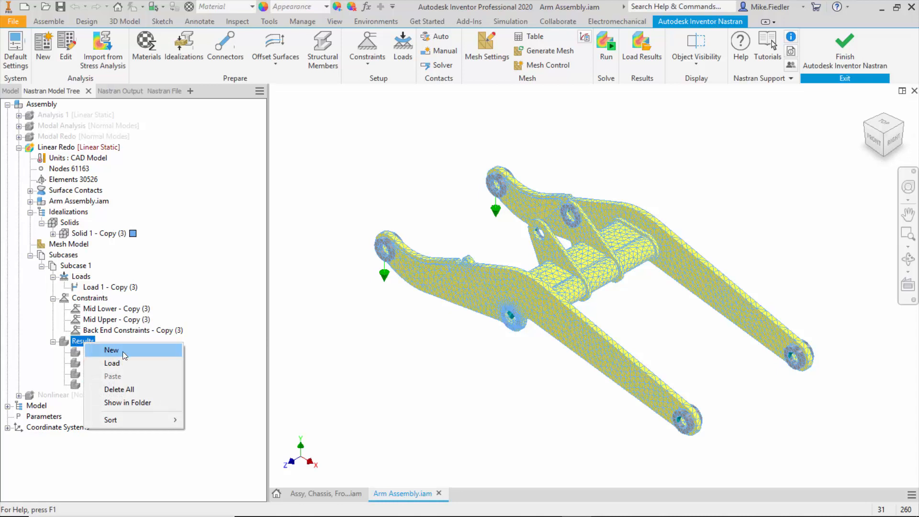
click(167, 403)
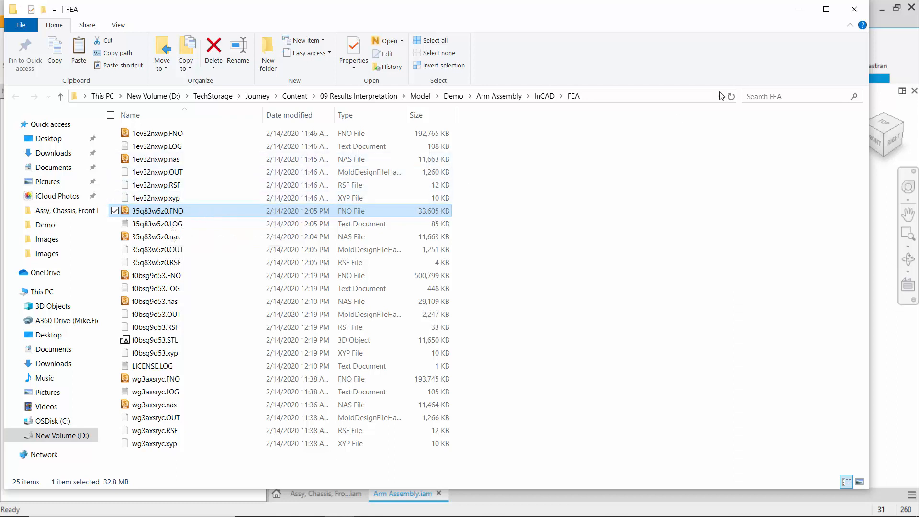
click(854, 10)
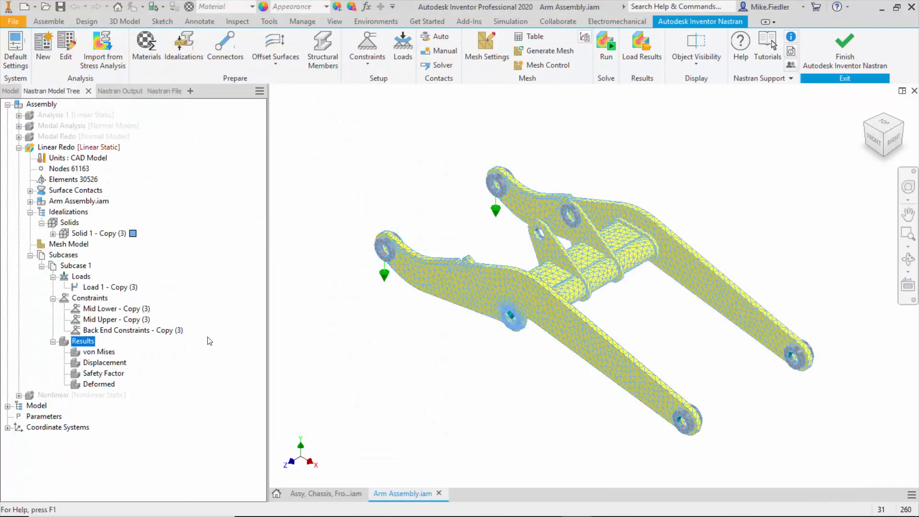
Load the Linear Redo result file and select the von Mises plot among its results
right_click(84, 342)
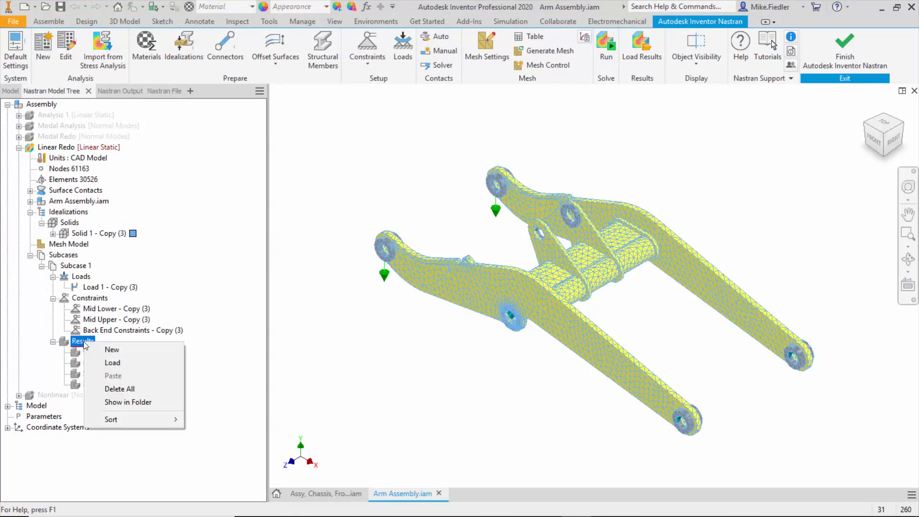
click(122, 363)
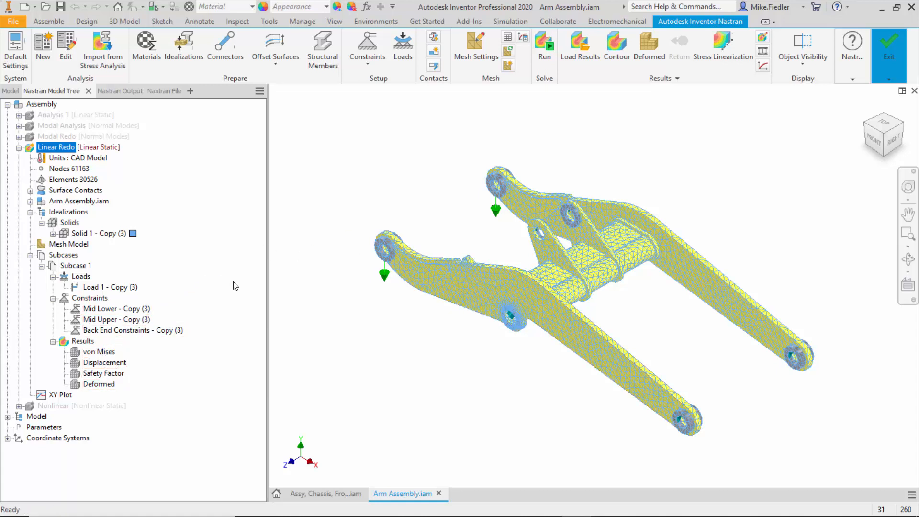
right_click(99, 353)
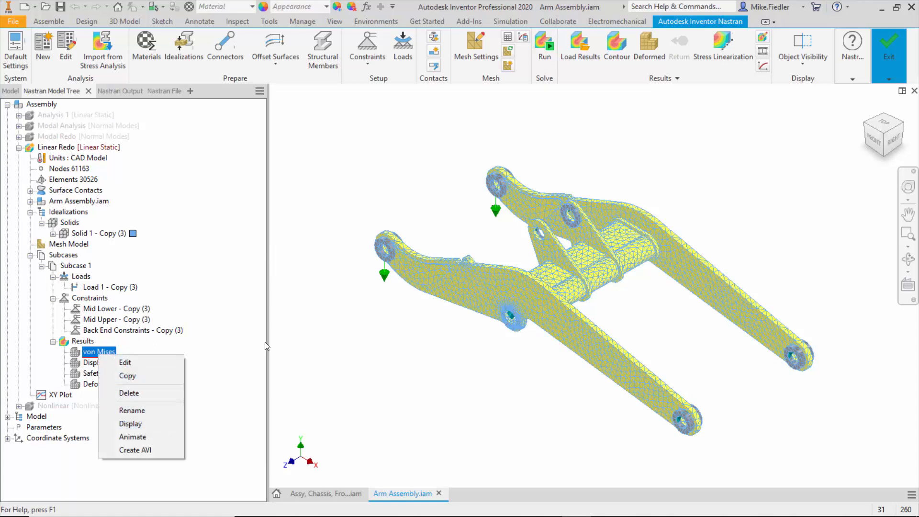
click(298, 340)
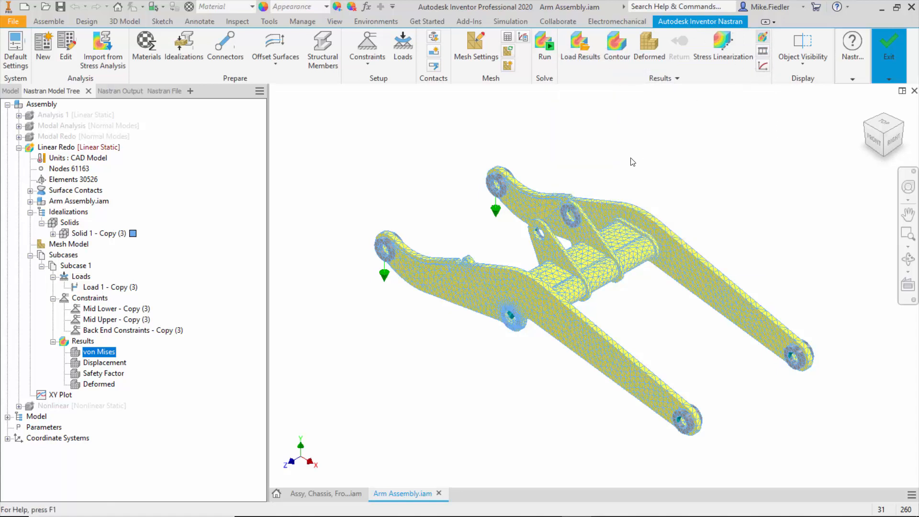
Set the von Mises plot's contour result data to Stress and its type to SOLID VON MISES STRESS
click(762, 42)
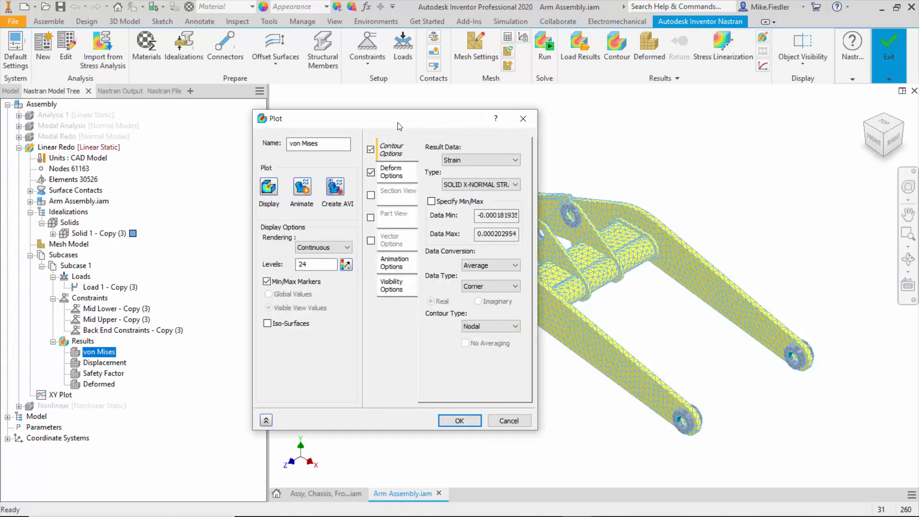
drag(401, 126, 448, 119)
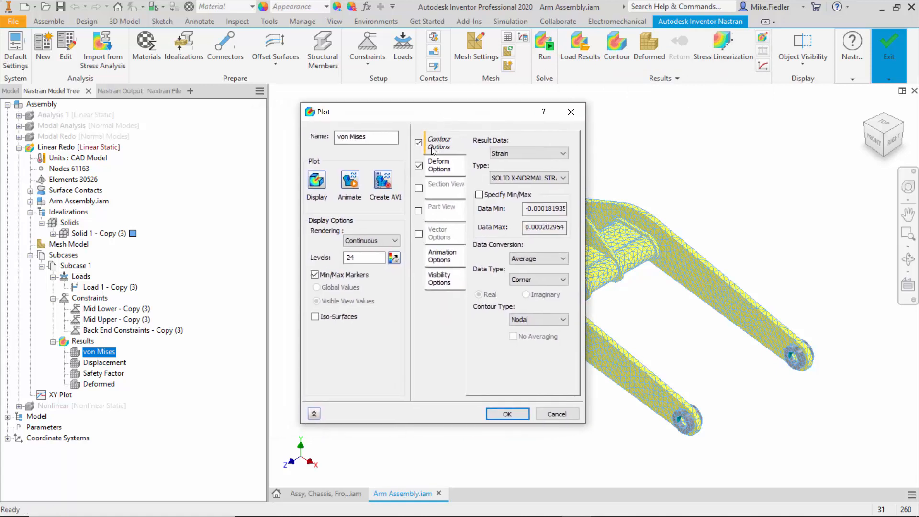
click(532, 152)
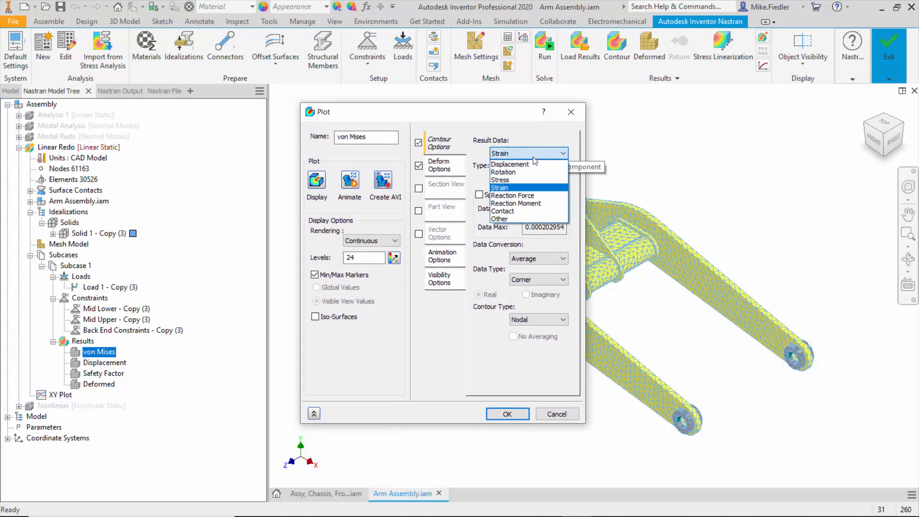
click(532, 185)
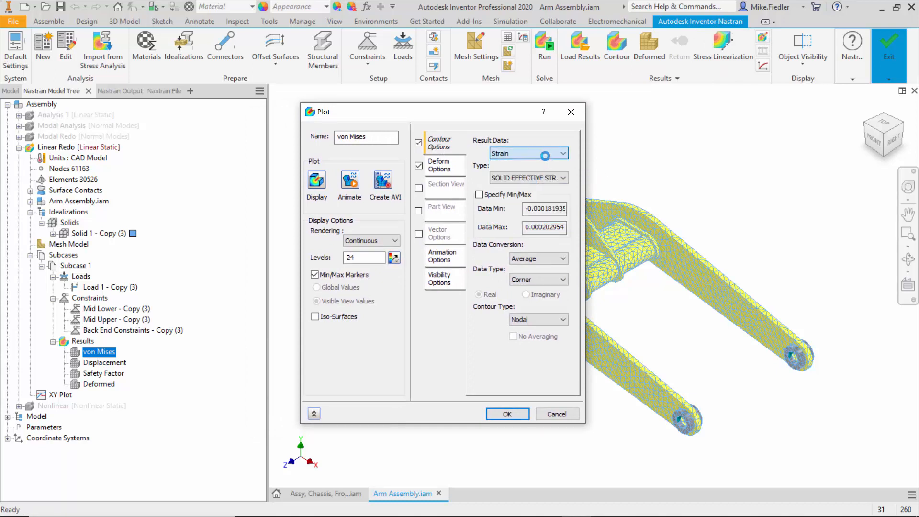
click(545, 156)
click(537, 178)
click(552, 178)
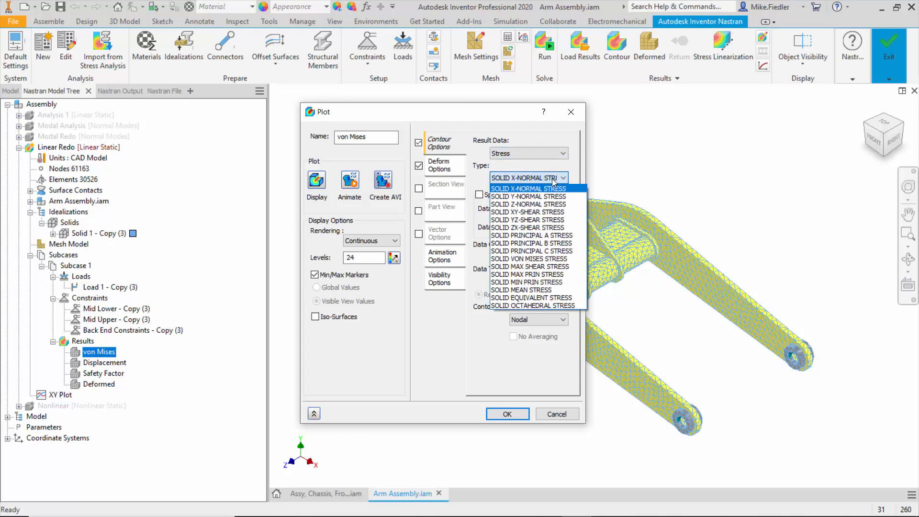
click(556, 258)
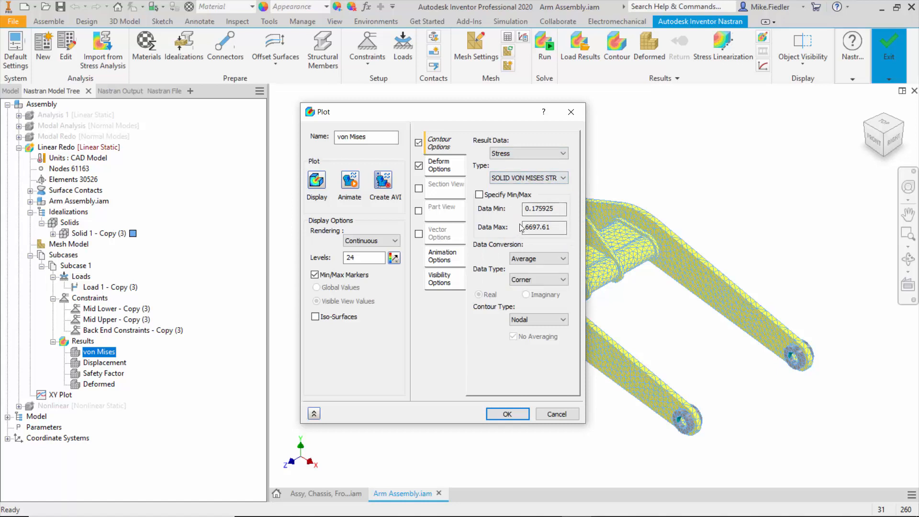
Specify the von Mises contour's data range with a minimum of 0 and a maximum of 7000
click(498, 194)
text(0)
click(548, 225)
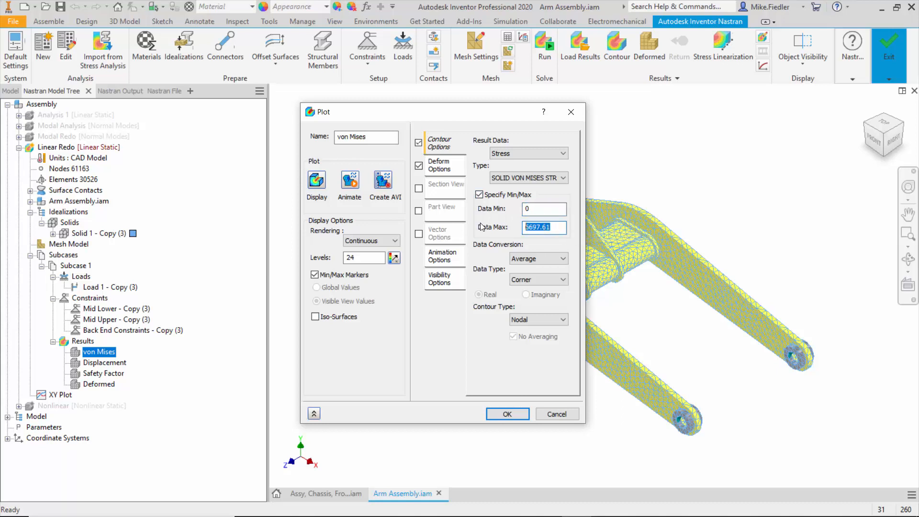
text(7000)
Display the von Mises plot with total displacement deformation at 10 percent scale, and accept the plot settings
click(450, 171)
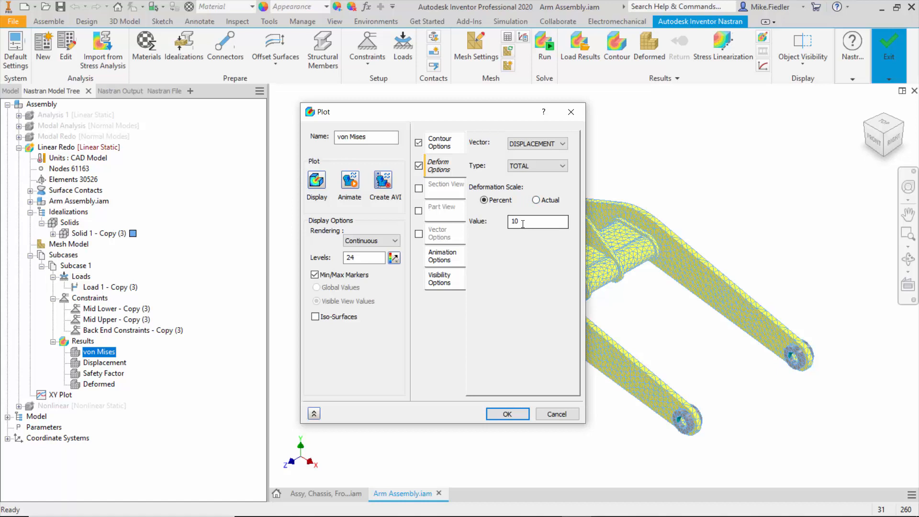
click(317, 180)
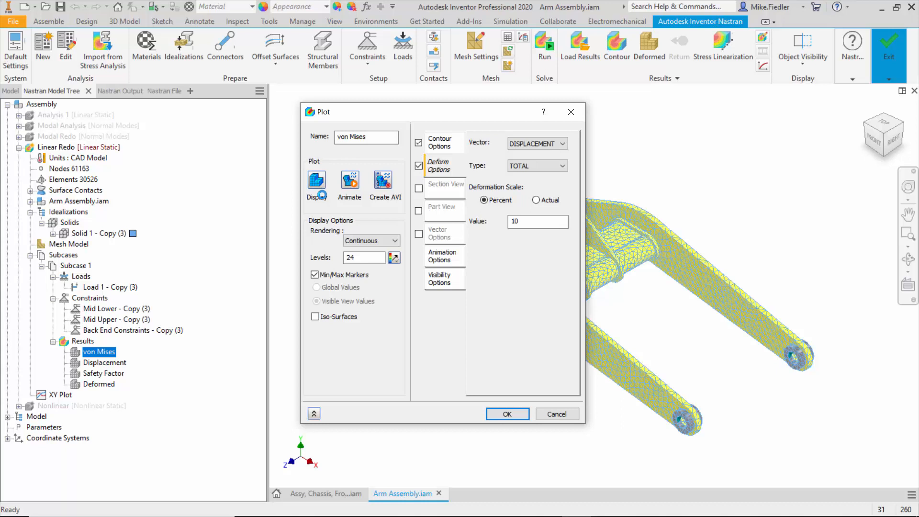
click(508, 414)
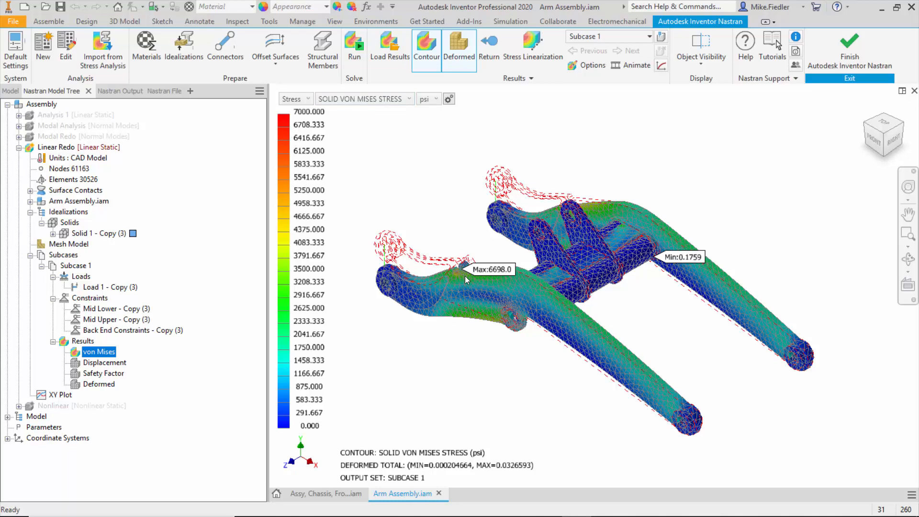
Examine the von Mises contour up close at the maximum stress marker and from the back of the arm
scroll(472, 275, up, 5)
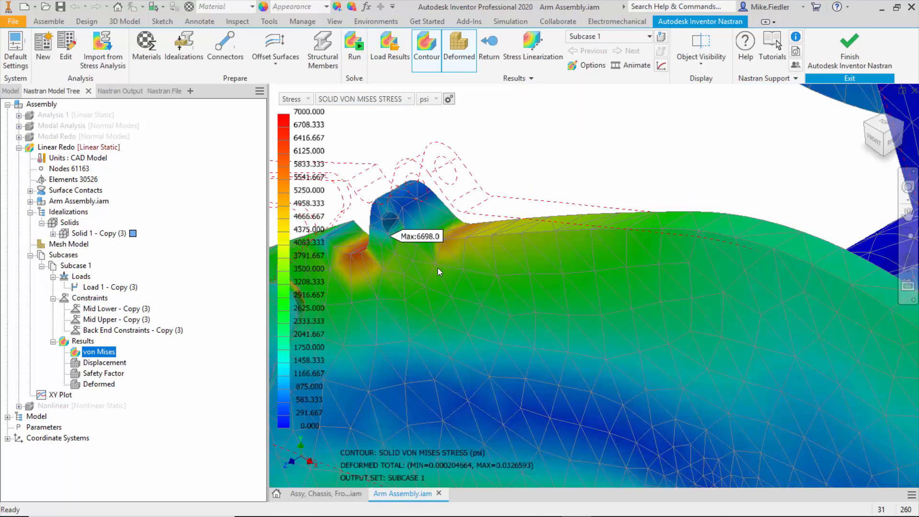
scroll(437, 268, down, 5)
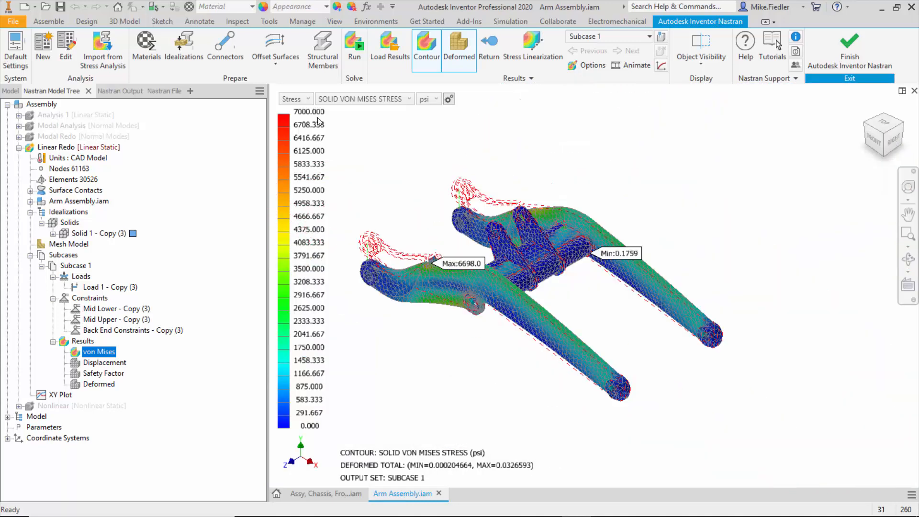
click(883, 118)
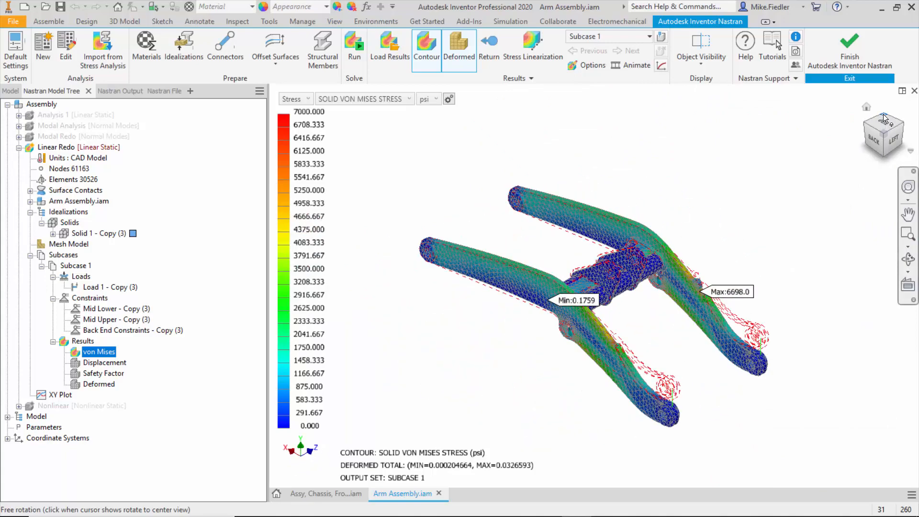
click(877, 141)
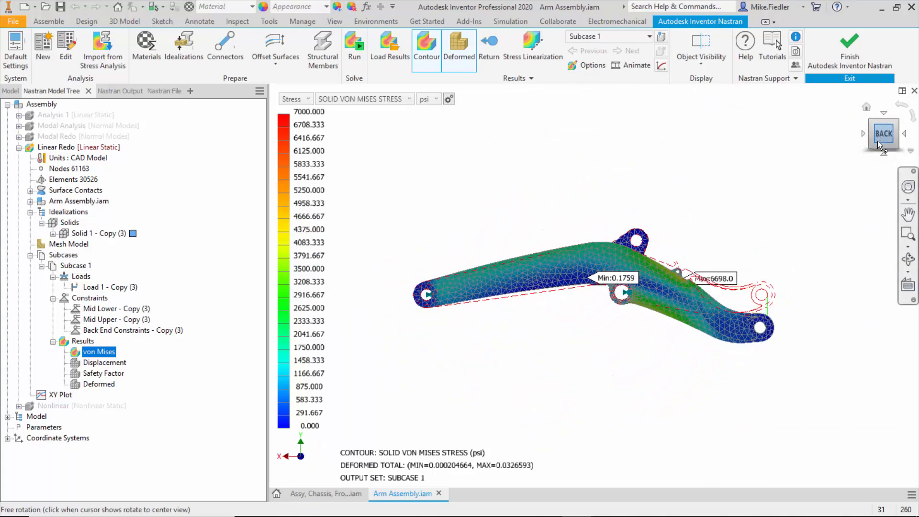
Hide the min/max markers, the mesh and the undeformed edges on the arm's von Mises contour plot
click(895, 123)
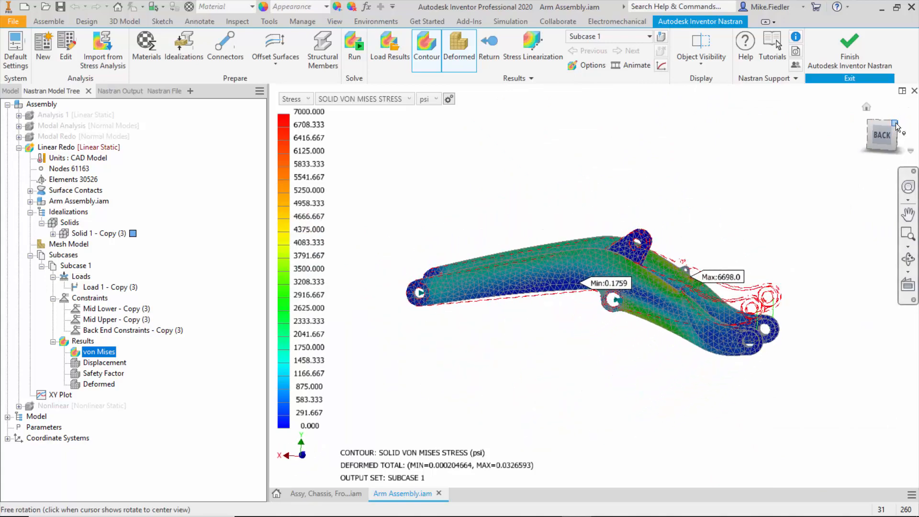
click(896, 124)
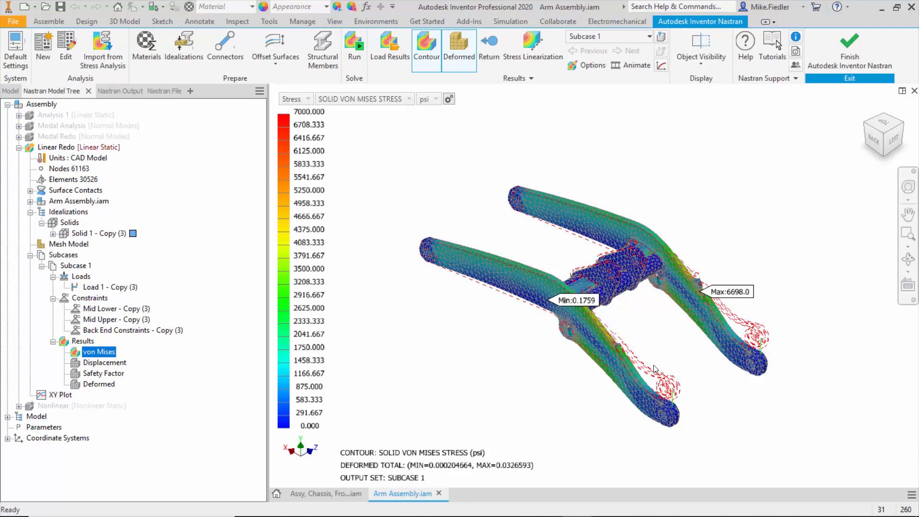
scroll(703, 394, down, 3)
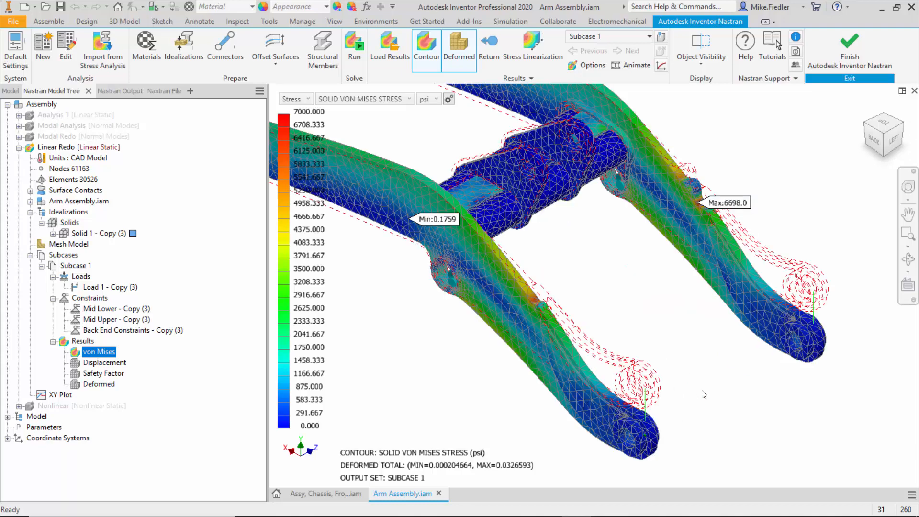
scroll(704, 393, up, 3)
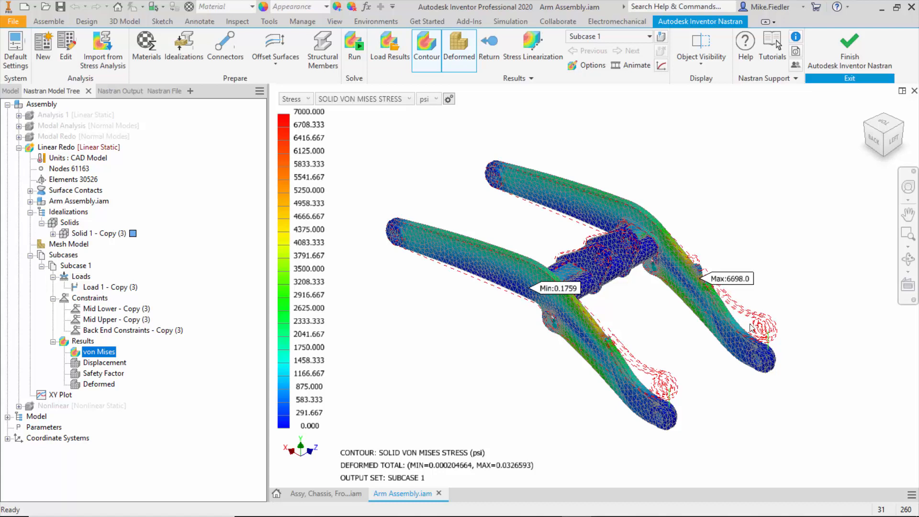
click(699, 67)
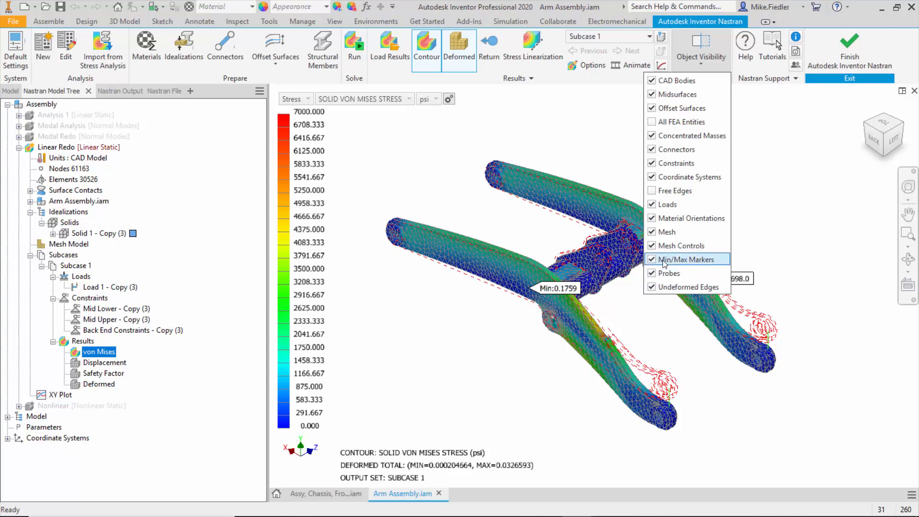
click(652, 260)
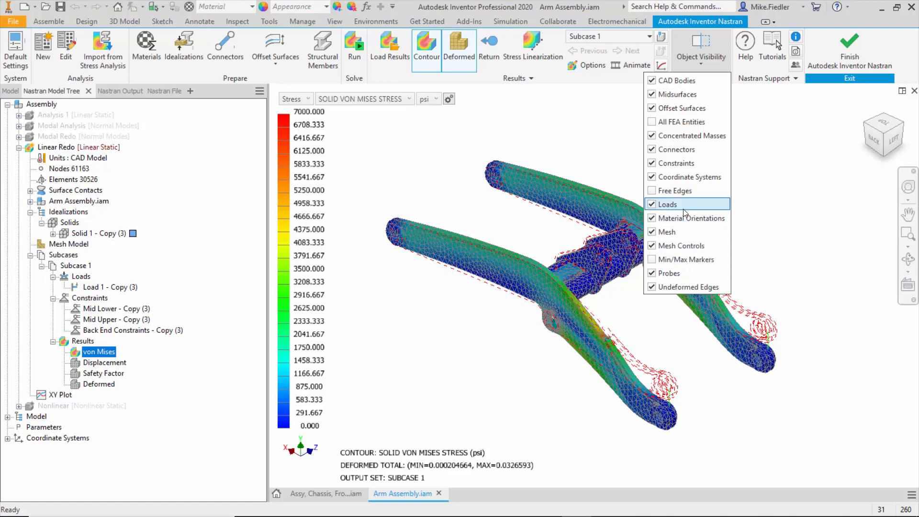
click(652, 232)
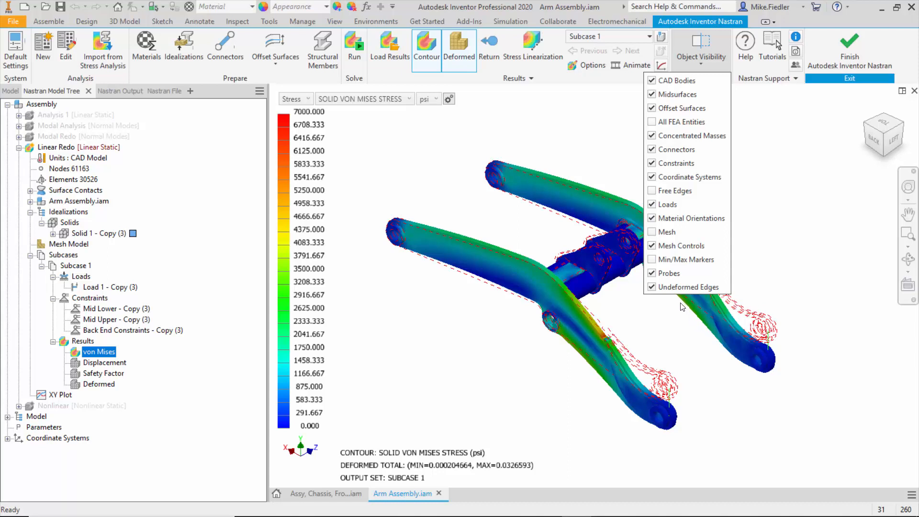
click(651, 288)
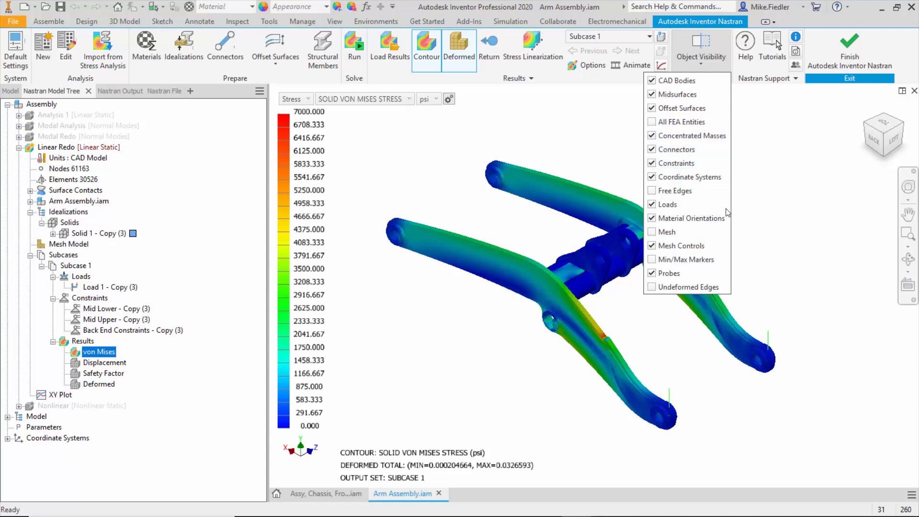
Examine the von Mises contour without mesh or markers from the back, and return the arm to its home view
click(877, 139)
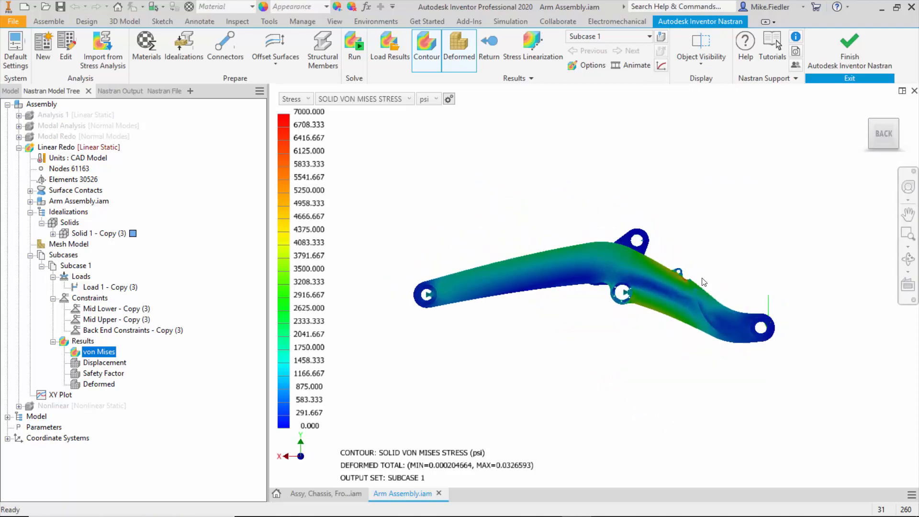
scroll(698, 287, down, 8)
scroll(699, 288, up, 6)
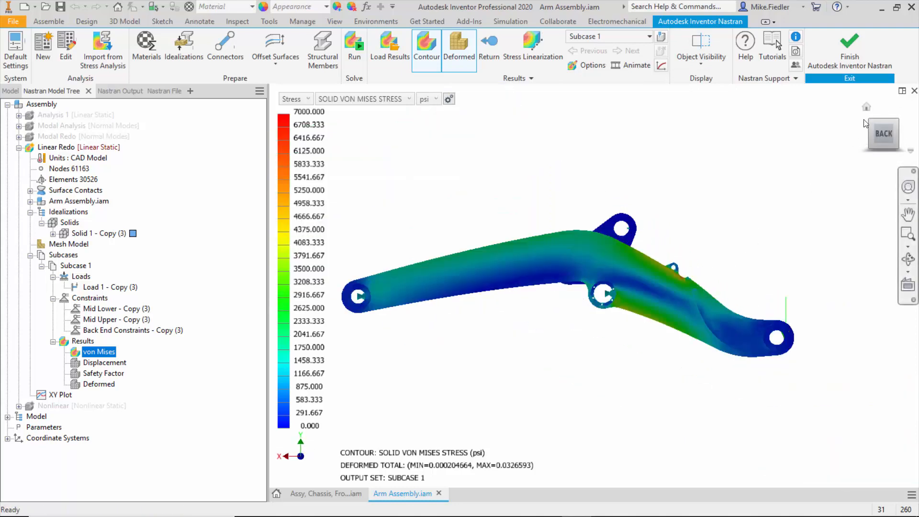
click(867, 107)
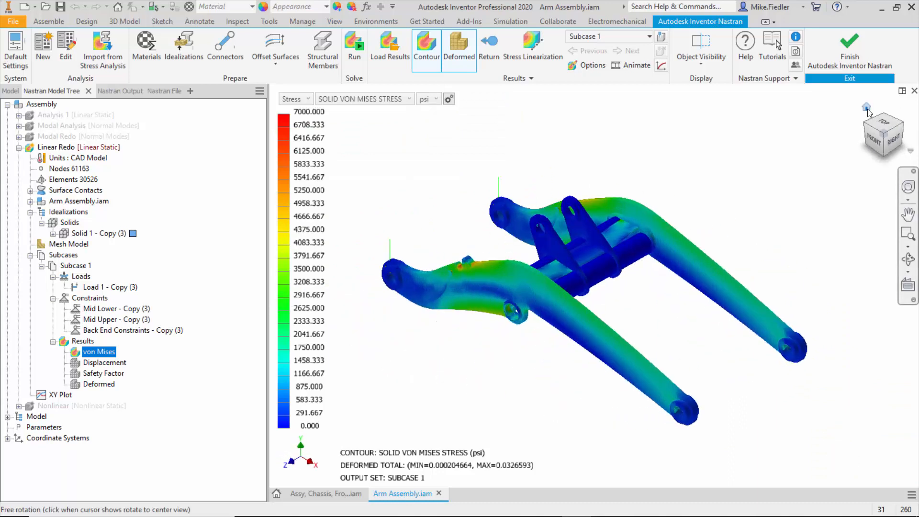